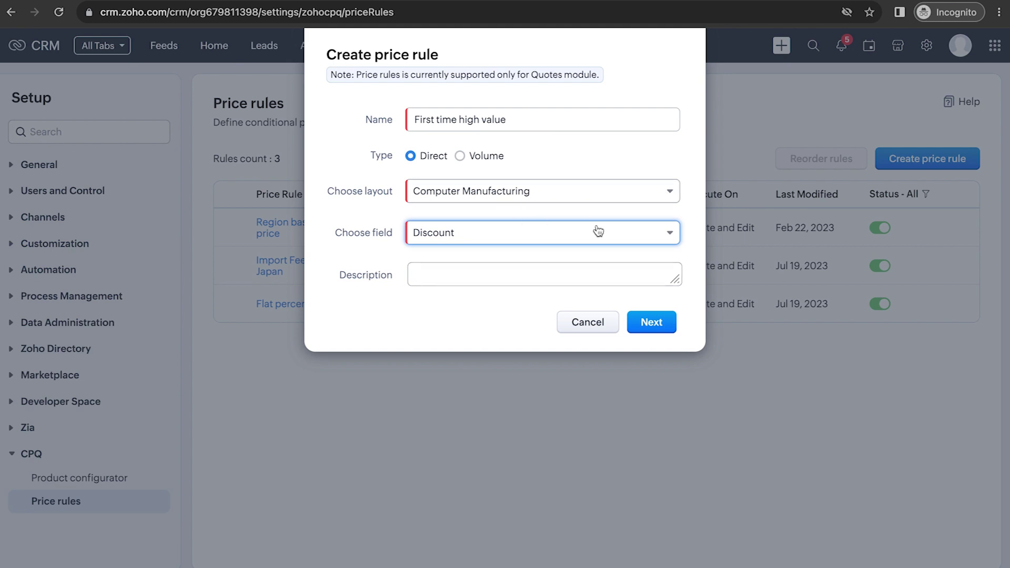
Create the "First time high value" discount price rule and apply it to any product.
{"action": "left_click", "coordinate": [651, 327]}
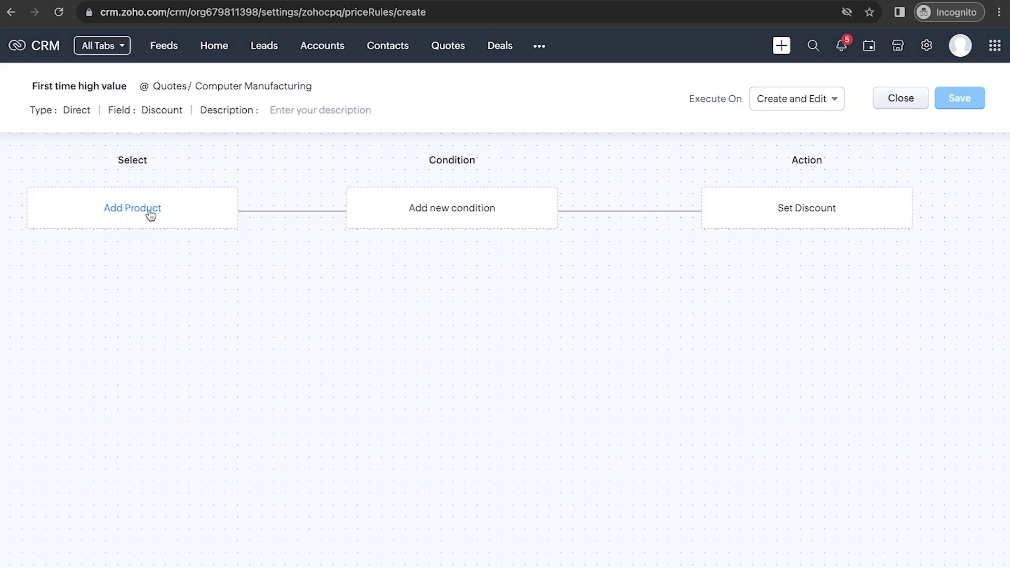
{"action": "left_click", "coordinate": [151, 211]}
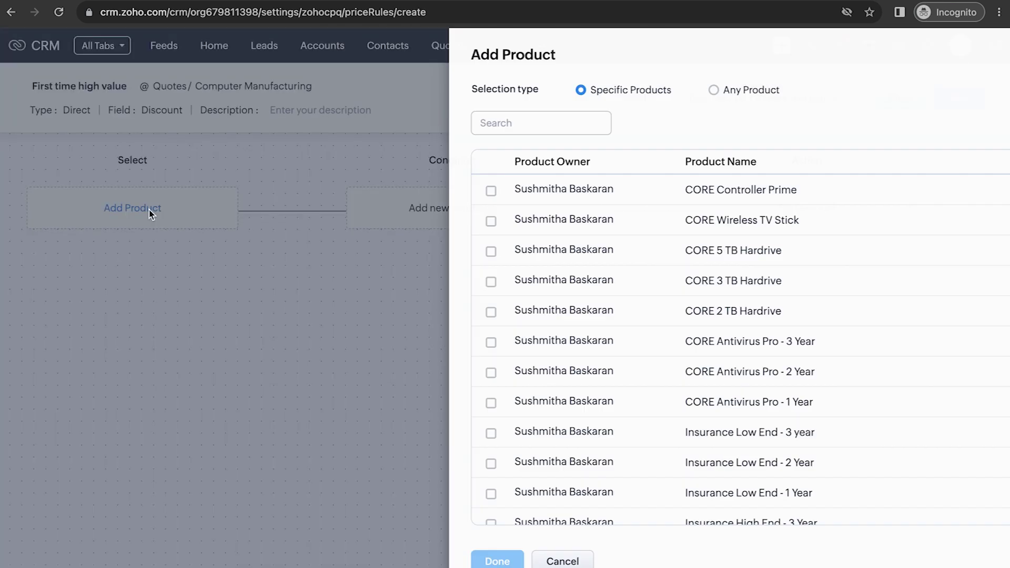
{"action": "left_click", "coordinate": [433, 90]}
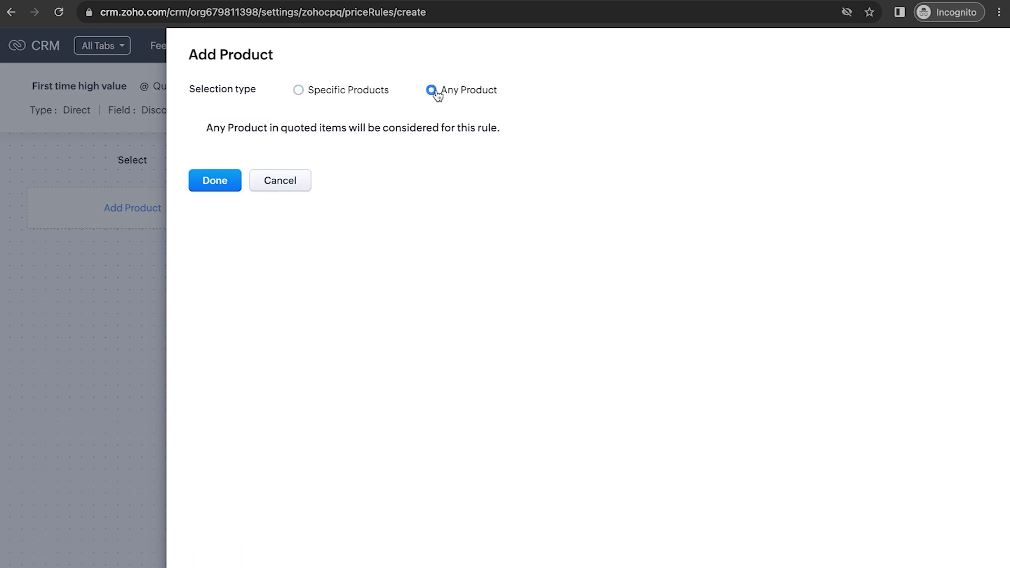
{"action": "left_click", "coordinate": [226, 185]}
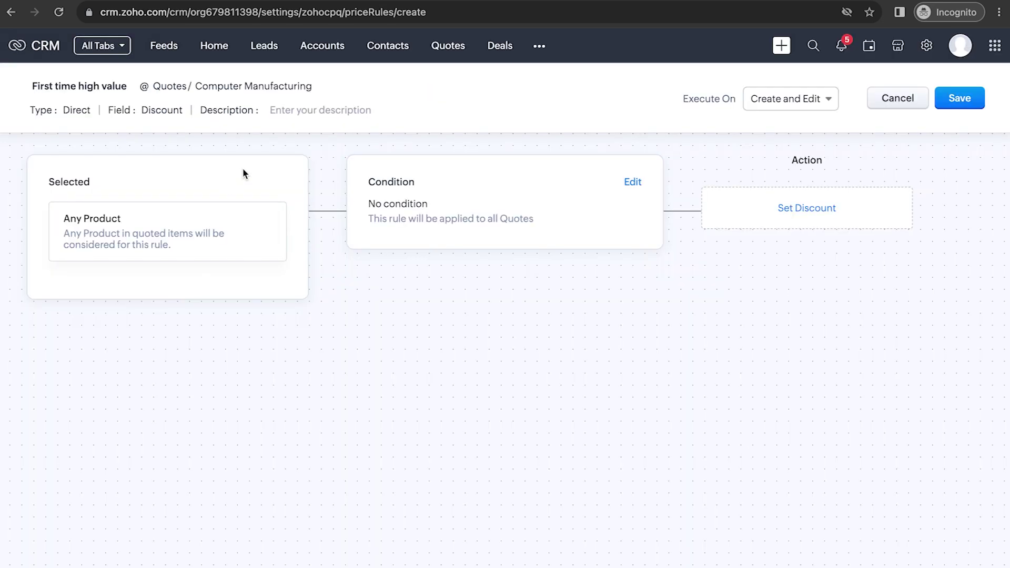
Add a rule condition requiring the Accounts field Number of purchases to be empty.
{"action": "left_click", "coordinate": [633, 182]}
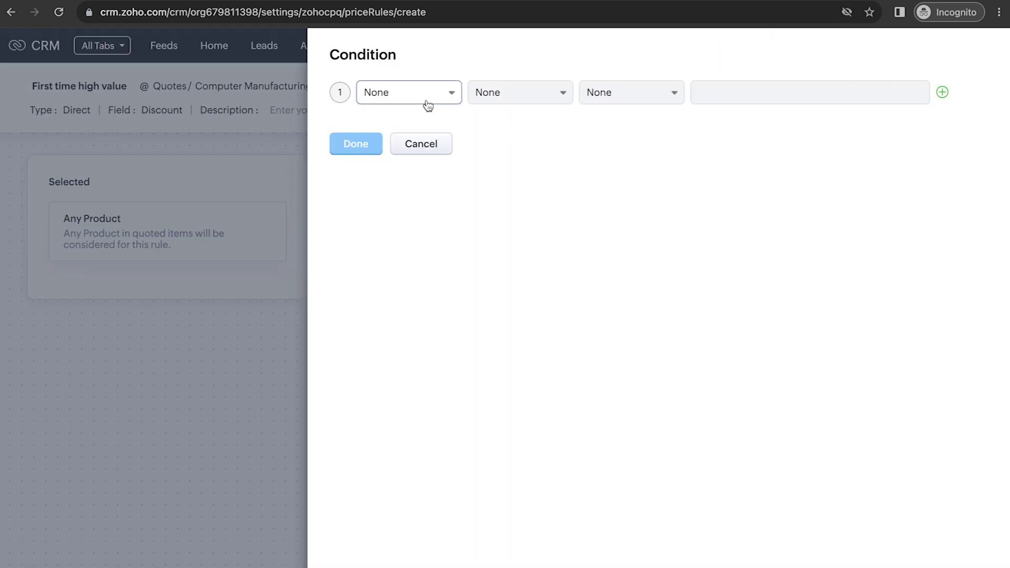
{"action": "left_click", "coordinate": [427, 104]}
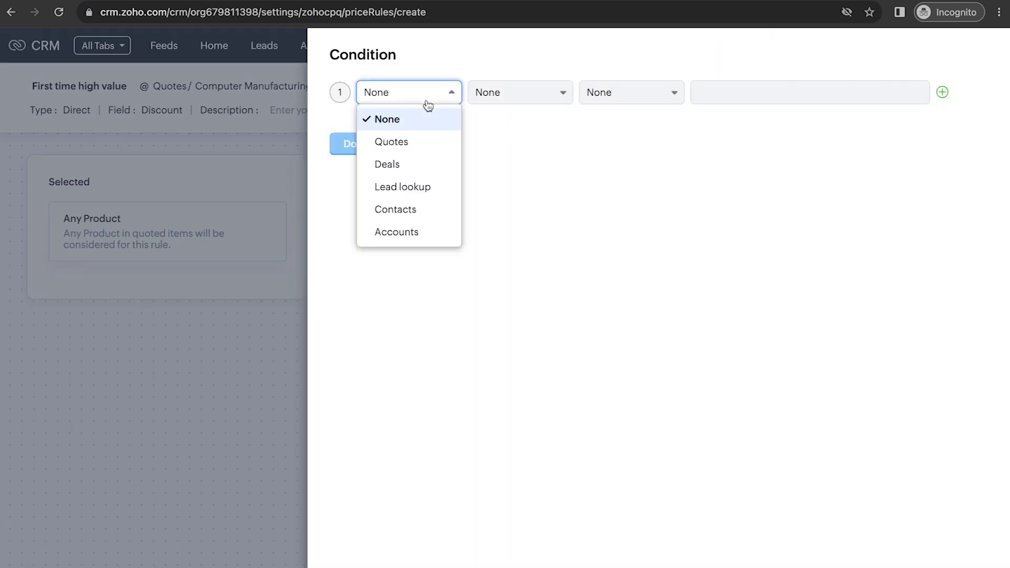
{"action": "left_click", "coordinate": [413, 230]}
{"action": "left_click", "coordinate": [539, 100]}
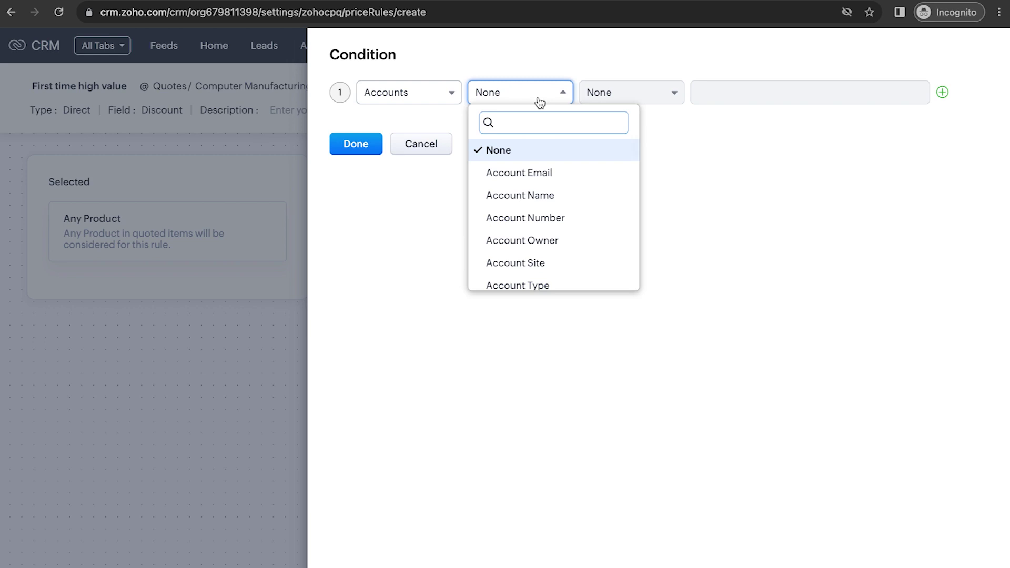
{"action": "type", "text": "pur"}
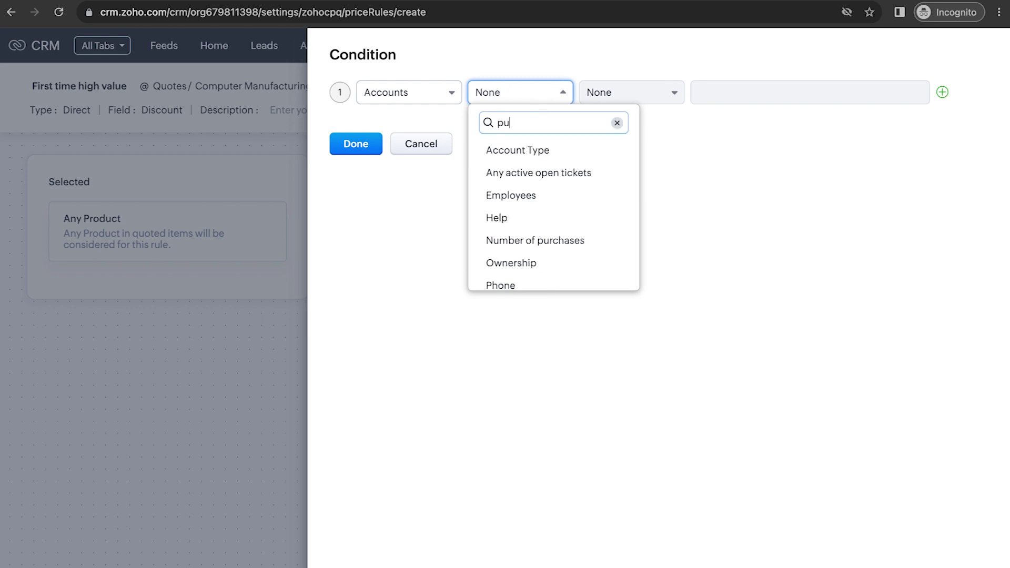
{"action": "left_click", "coordinate": [538, 150]}
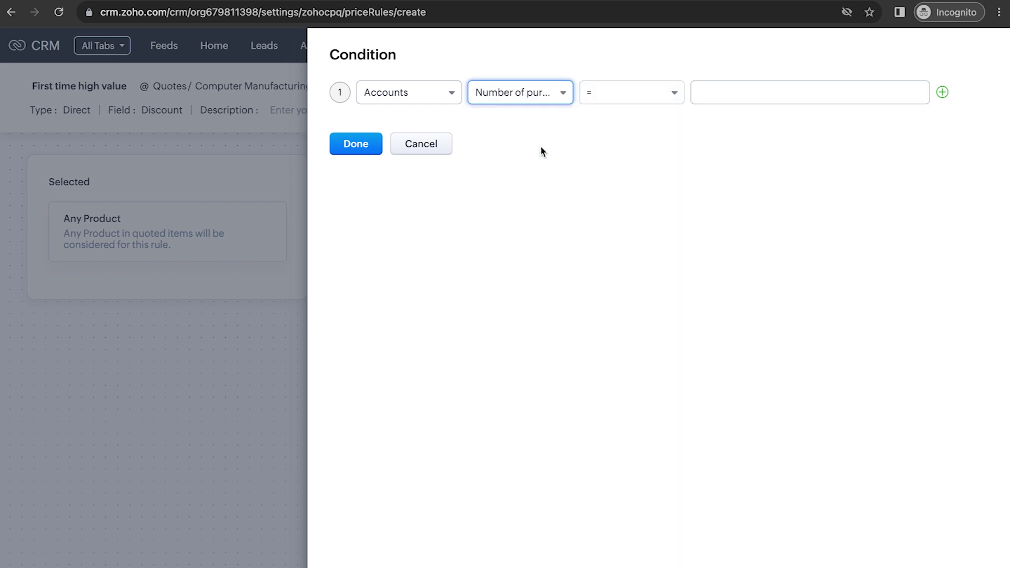
{"action": "left_click", "coordinate": [633, 96]}
{"action": "scroll", "coordinate": [627, 169], "scroll_direction": "down", "scroll_amount": 1}
{"action": "scroll", "coordinate": [626, 219], "scroll_direction": "down", "scroll_amount": 1}
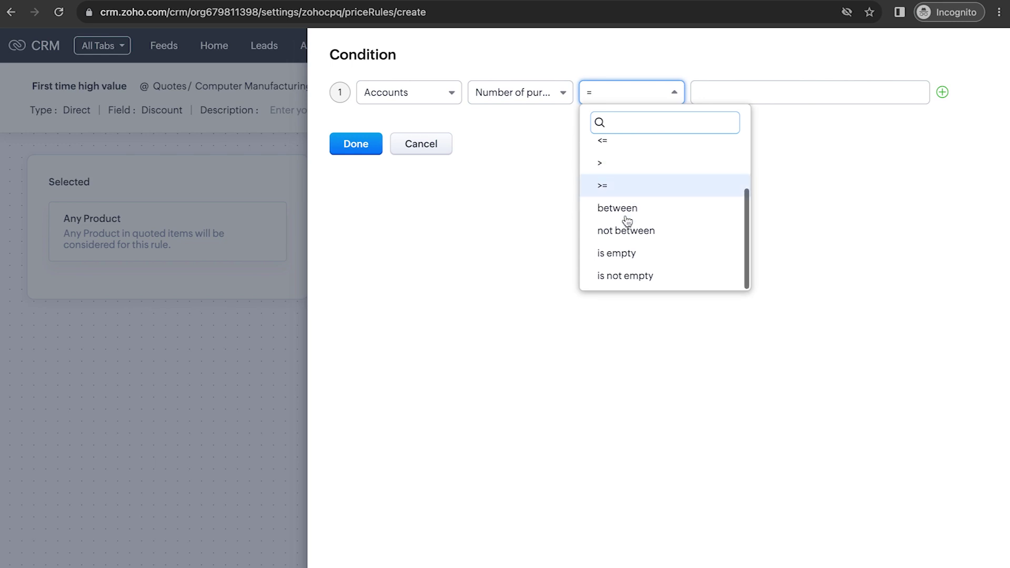
{"action": "left_click", "coordinate": [624, 250]}
{"action": "left_click", "coordinate": [355, 144]}
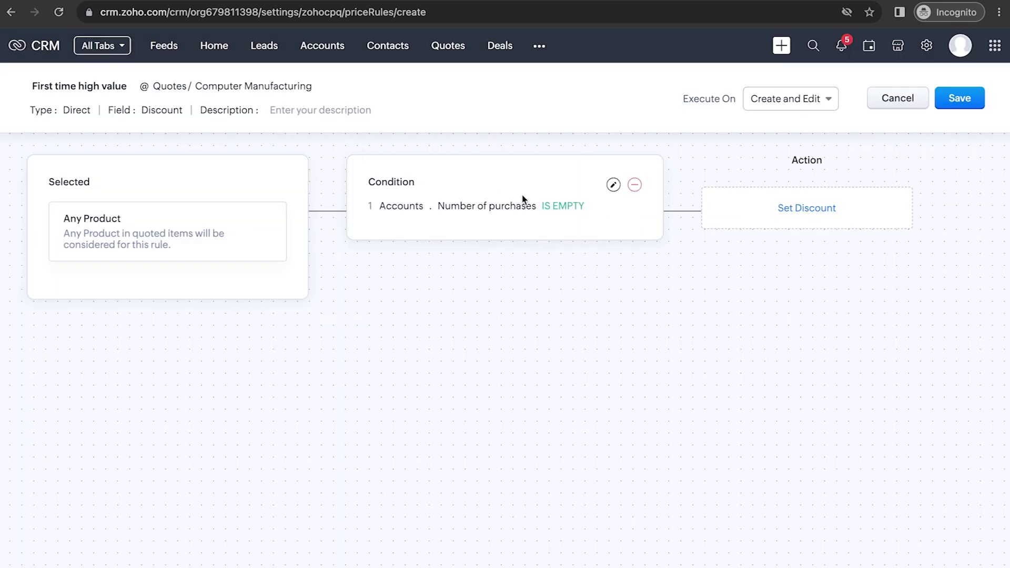
Add a second rule condition requiring the Quotes Sub Total to be greater than EUR 1500.
{"action": "left_click", "coordinate": [613, 185]}
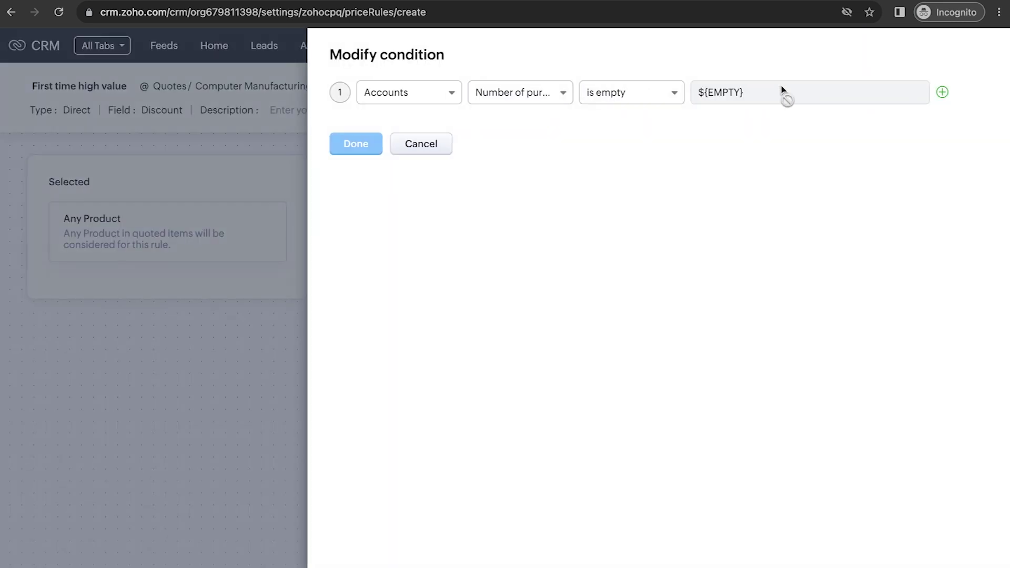
{"action": "left_click", "coordinate": [941, 92]}
{"action": "left_click", "coordinate": [427, 142]}
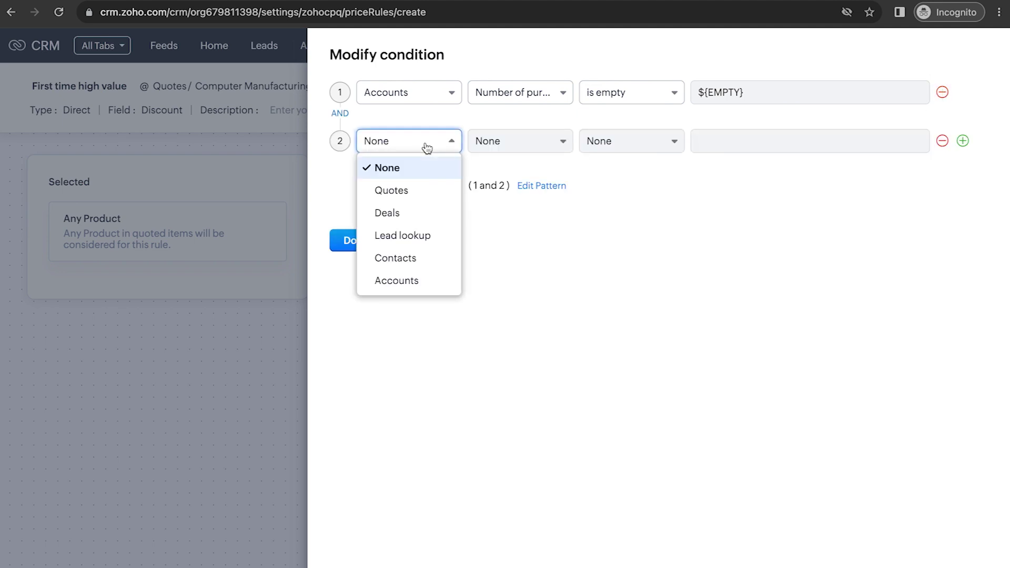
{"action": "left_click", "coordinate": [420, 191]}
{"action": "left_click", "coordinate": [545, 142]}
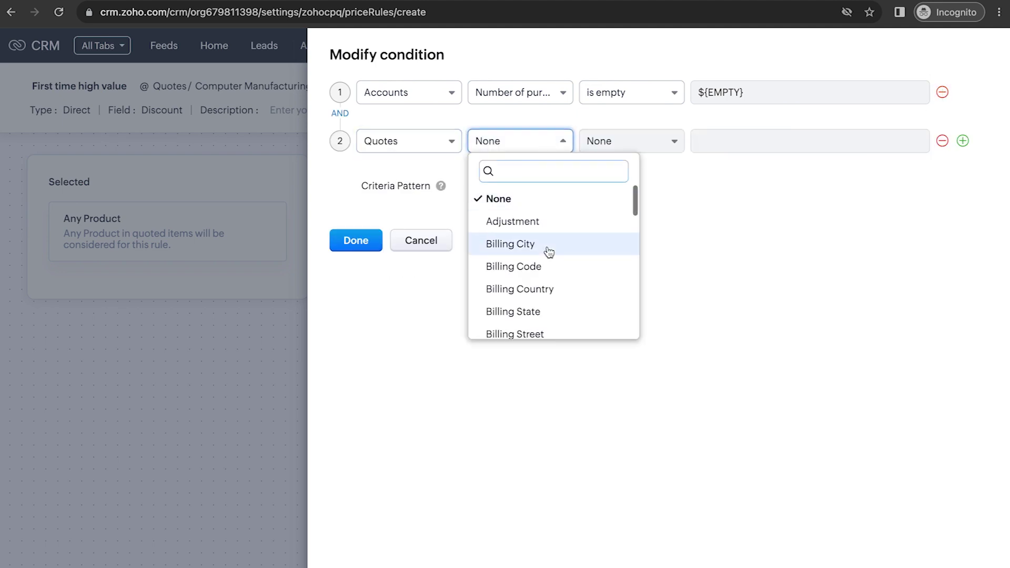
{"action": "scroll", "coordinate": [548, 251], "scroll_direction": "down", "scroll_amount": 3}
{"action": "scroll", "coordinate": [549, 251], "scroll_direction": "down", "scroll_amount": 4}
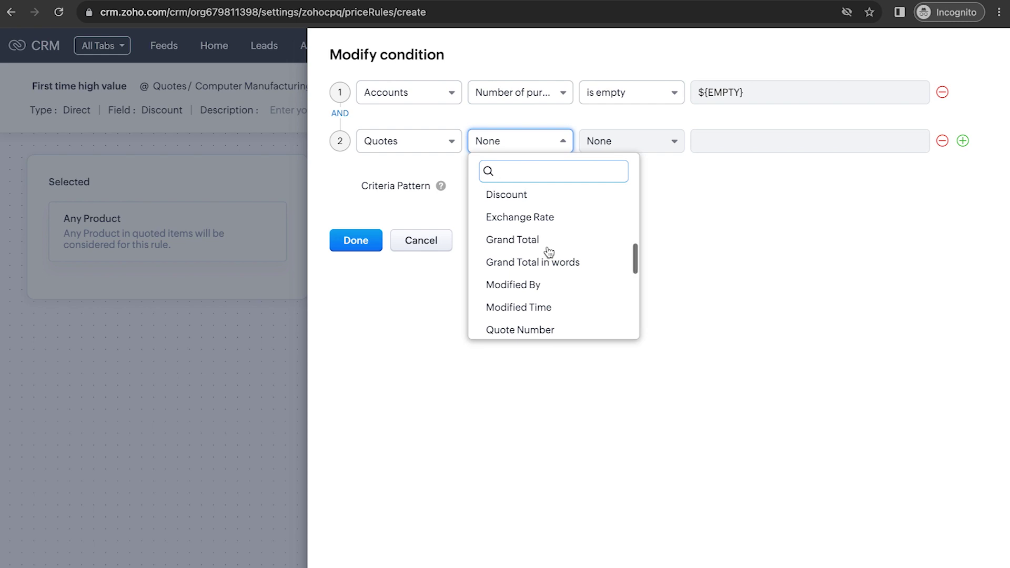
{"action": "type", "text": "tot"}
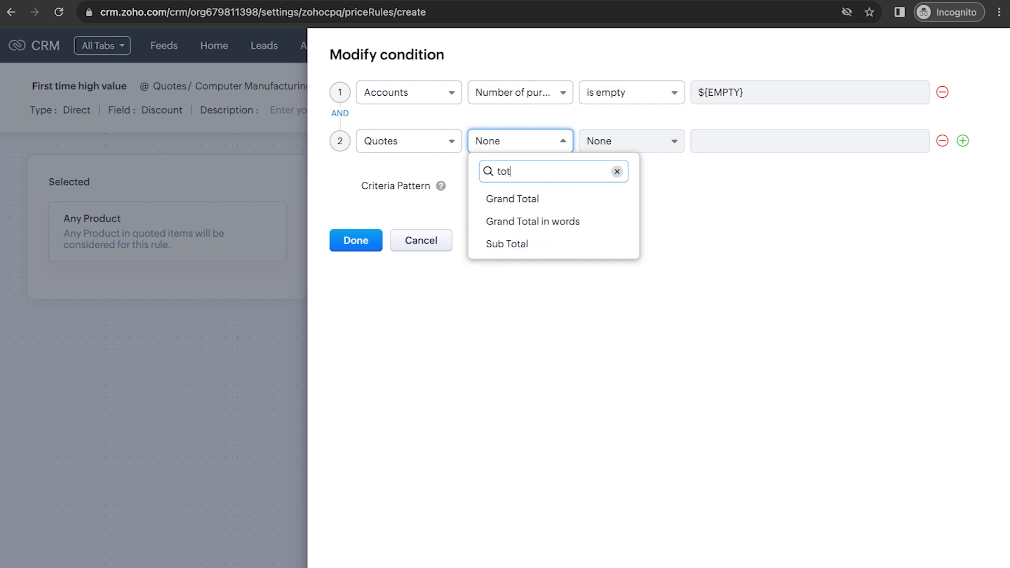
{"action": "left_click", "coordinate": [543, 243]}
{"action": "left_click", "coordinate": [646, 151]}
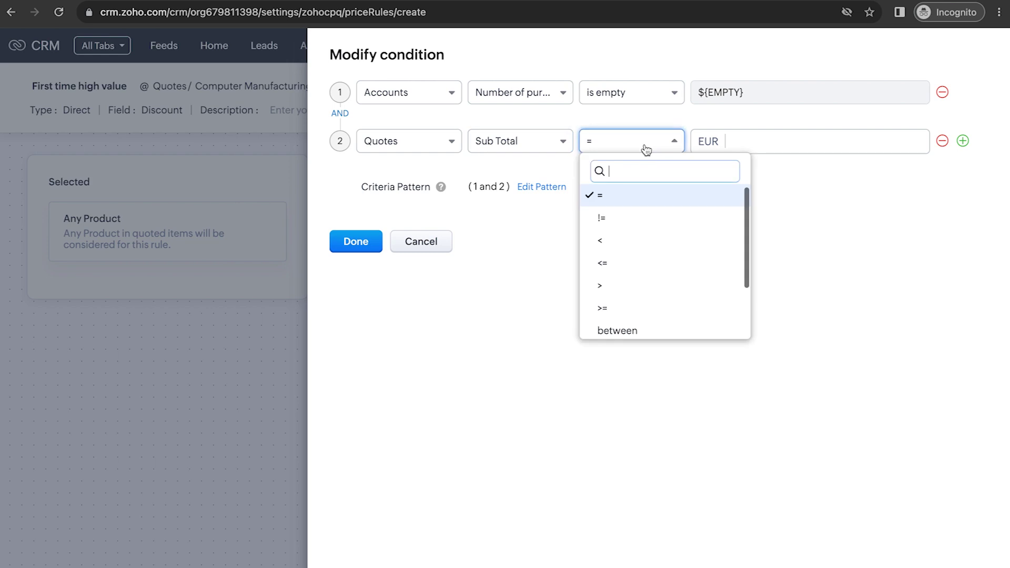
{"action": "left_click", "coordinate": [619, 282]}
{"action": "left_click", "coordinate": [761, 141]}
{"action": "type", "text": "1500"}
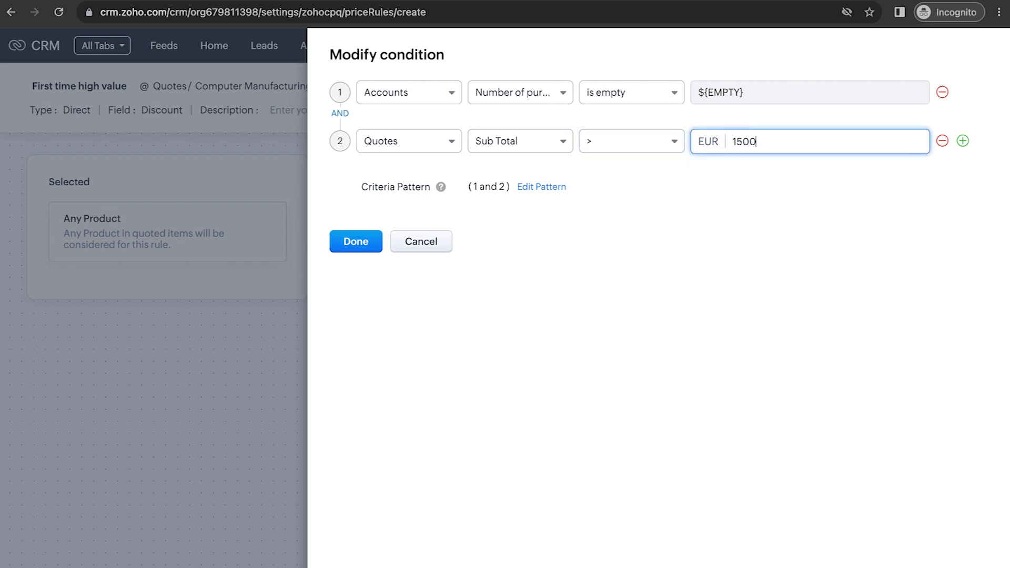
{"action": "left_click", "coordinate": [381, 249]}
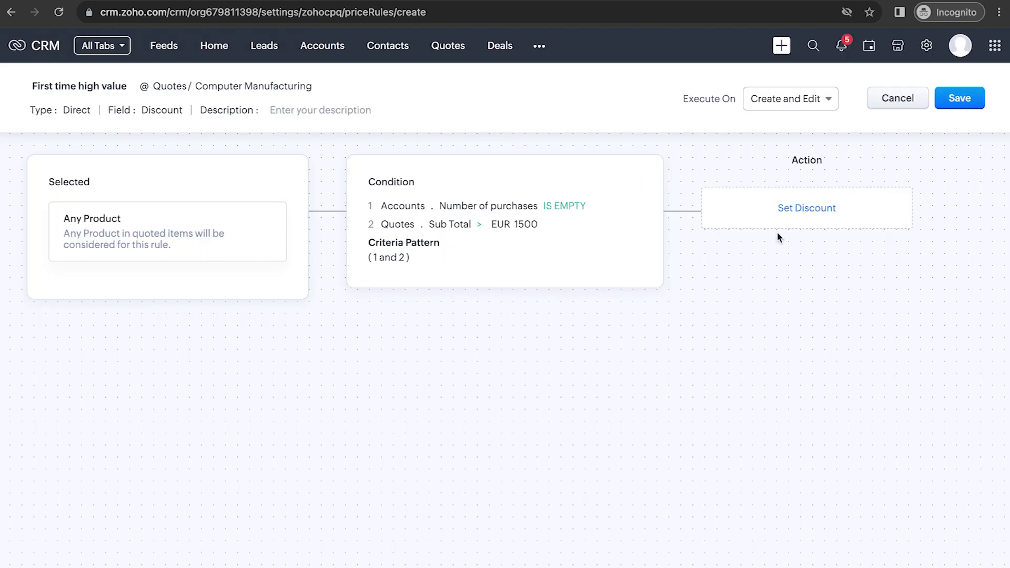
Set the rule's discount to 10% of the Quoted Items Amount and save the price rule.
{"action": "left_click", "coordinate": [812, 208]}
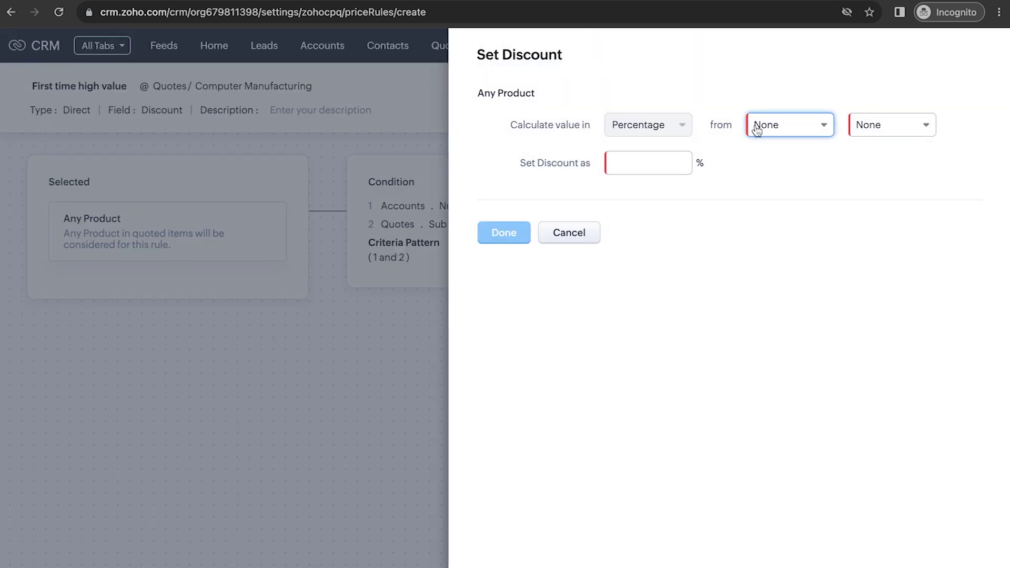
{"action": "left_click", "coordinate": [795, 131]}
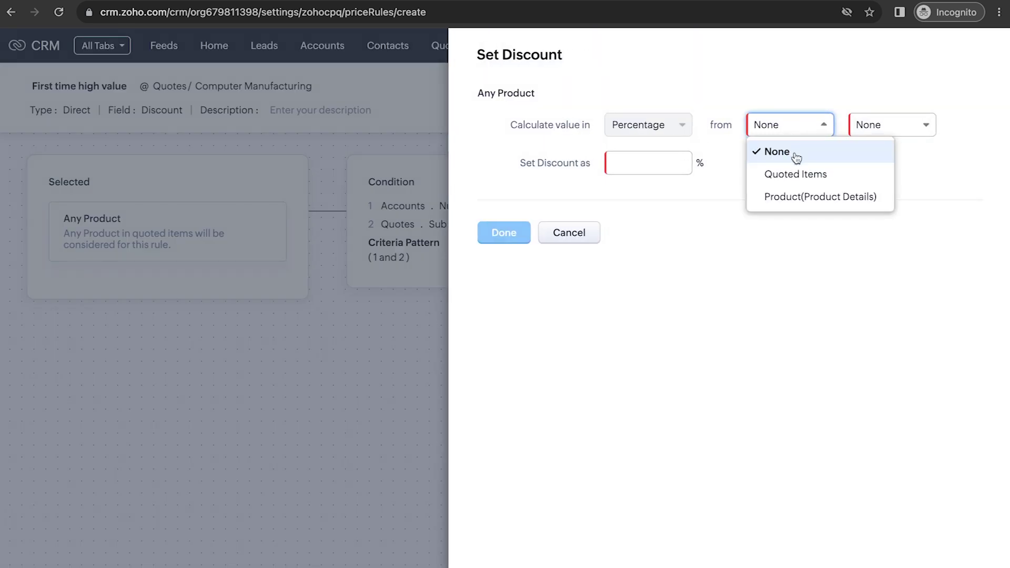
{"action": "left_click", "coordinate": [783, 177]}
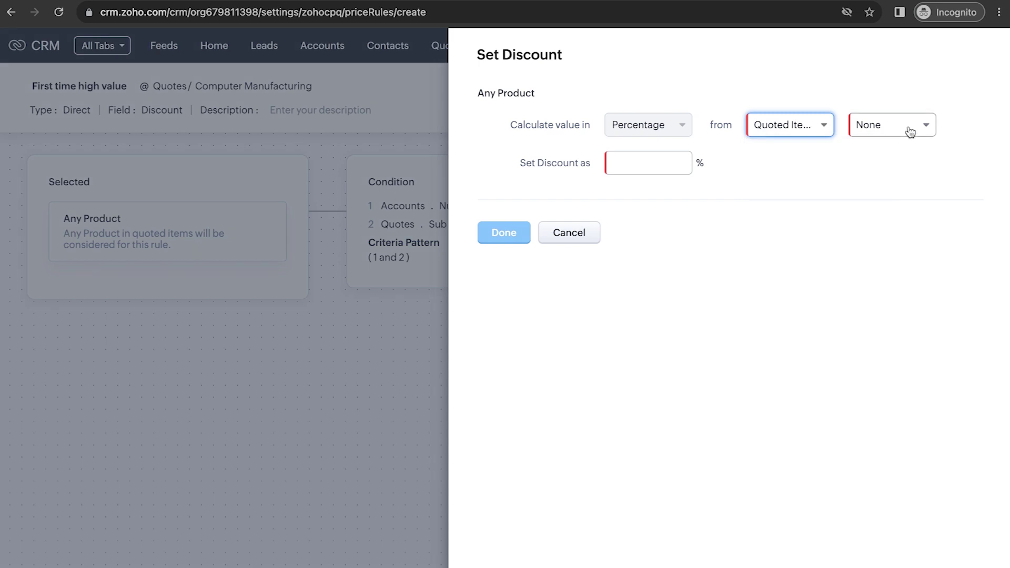
{"action": "left_click", "coordinate": [907, 127]}
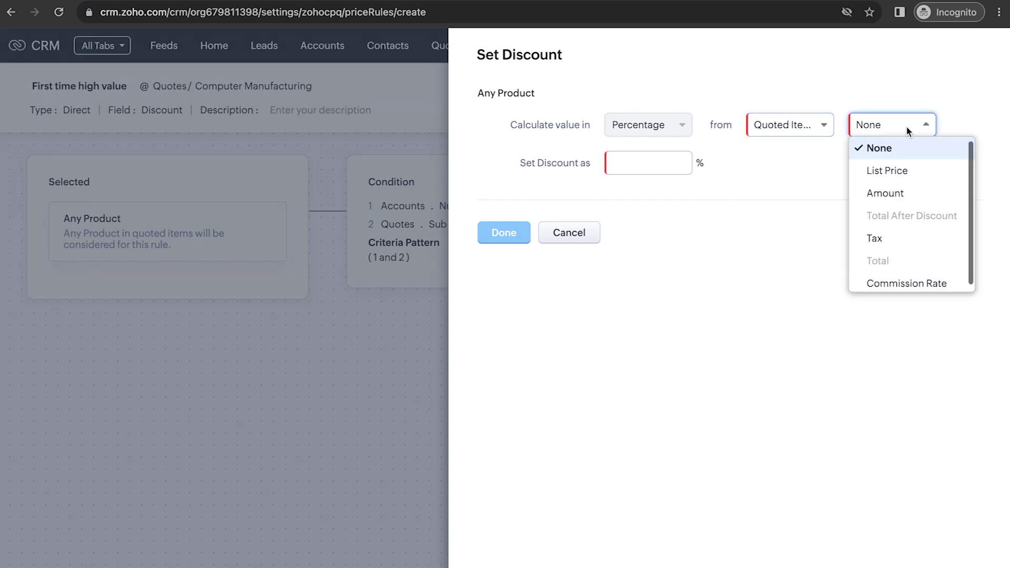
{"action": "left_click", "coordinate": [897, 188]}
{"action": "left_click", "coordinate": [627, 162]}
{"action": "type", "text": "10"}
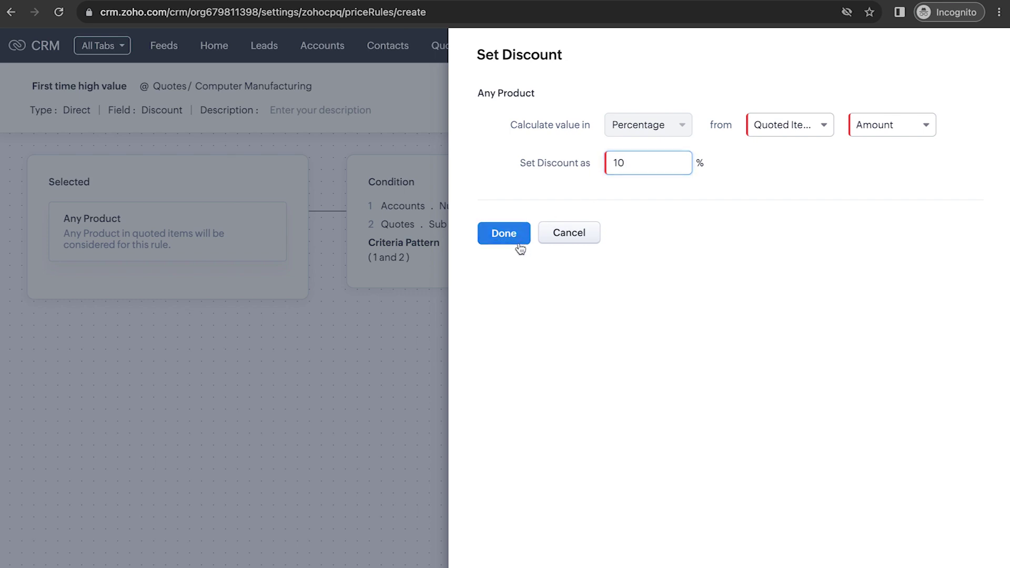
{"action": "left_click", "coordinate": [518, 240]}
{"action": "left_click", "coordinate": [967, 103]}
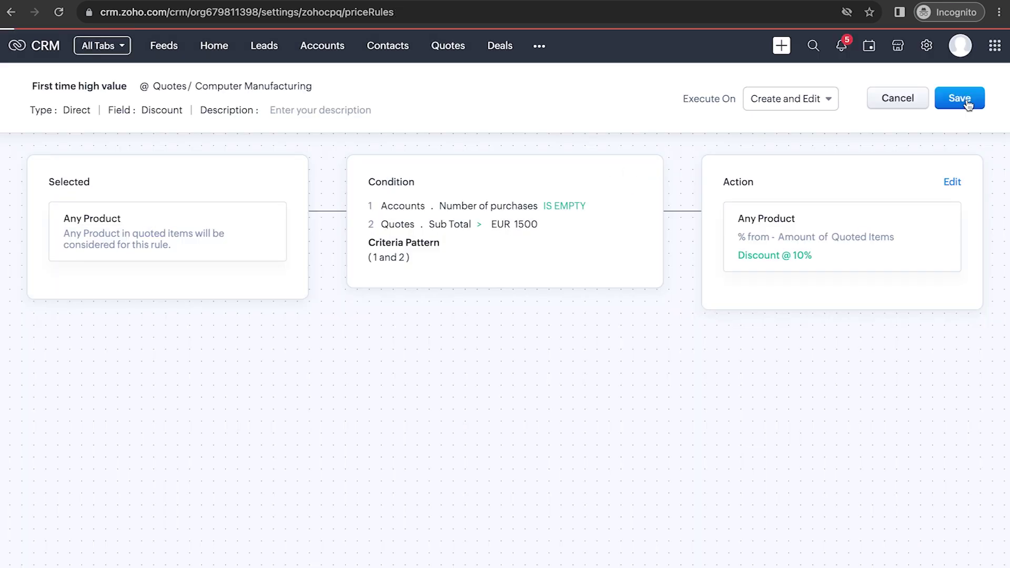
{"action": "left_click", "coordinate": [781, 46]}
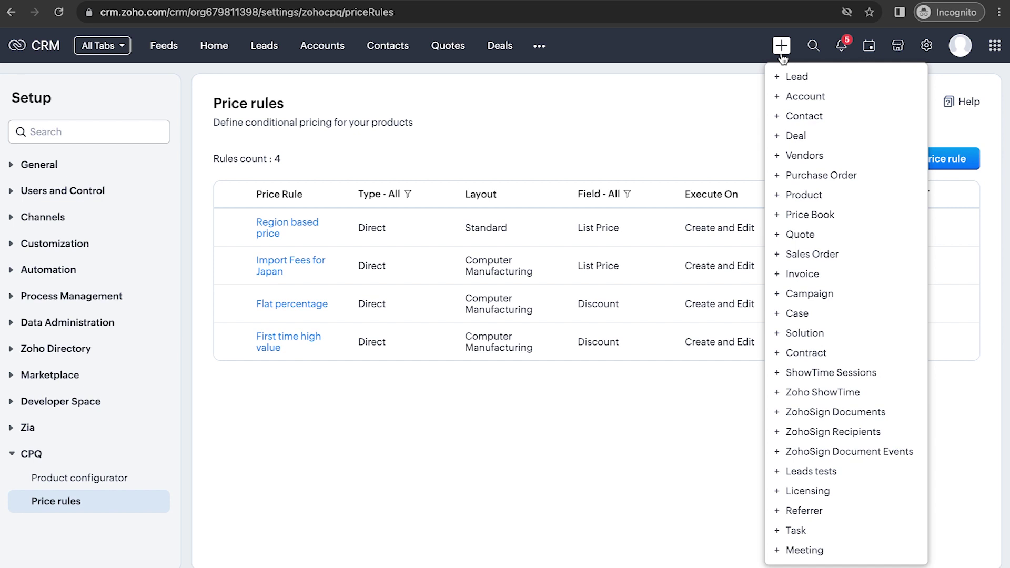
{"action": "left_click", "coordinate": [796, 95]}
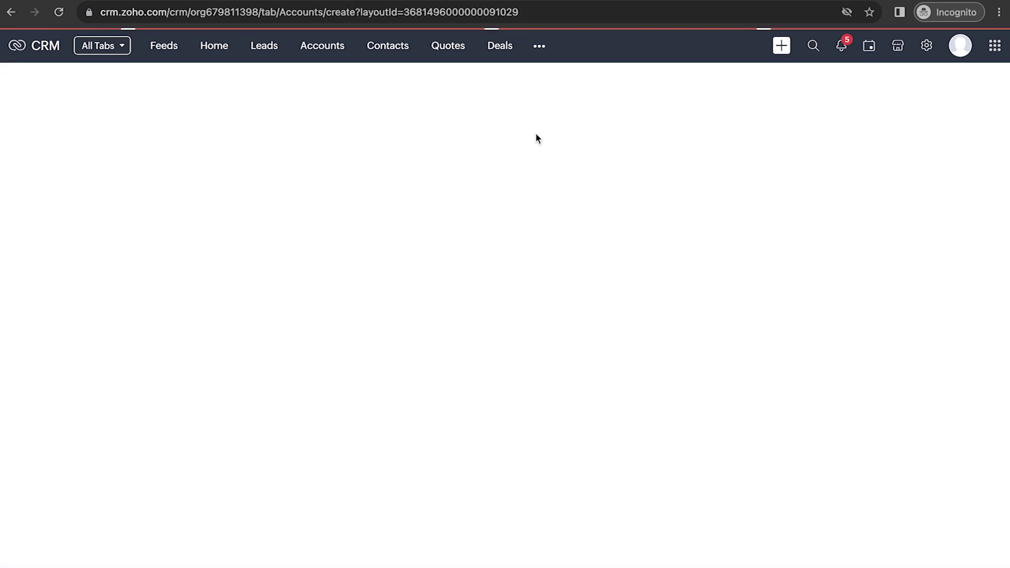
{"action": "left_click", "coordinate": [186, 90]}
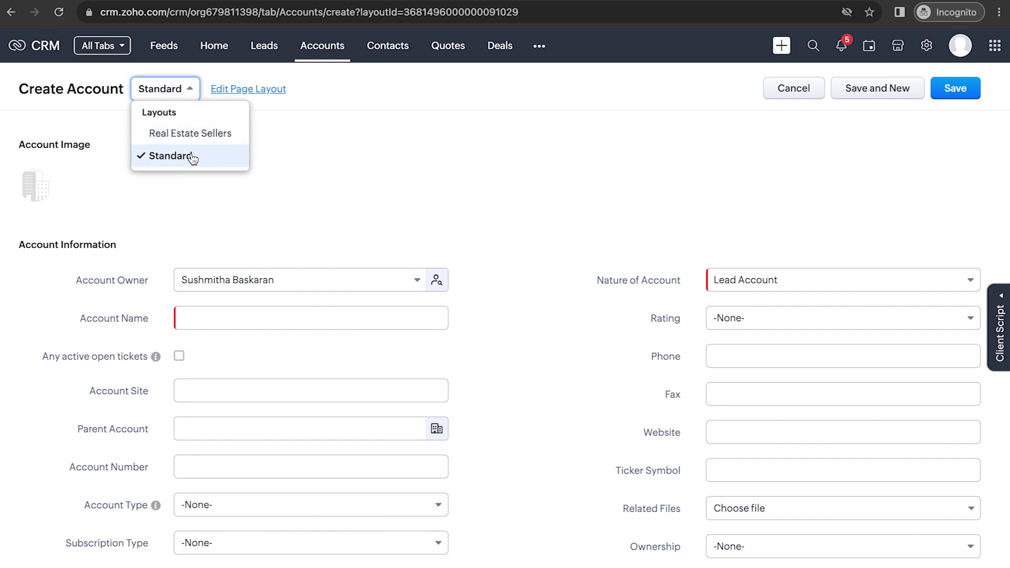
{"action": "left_click", "coordinate": [456, 57]}
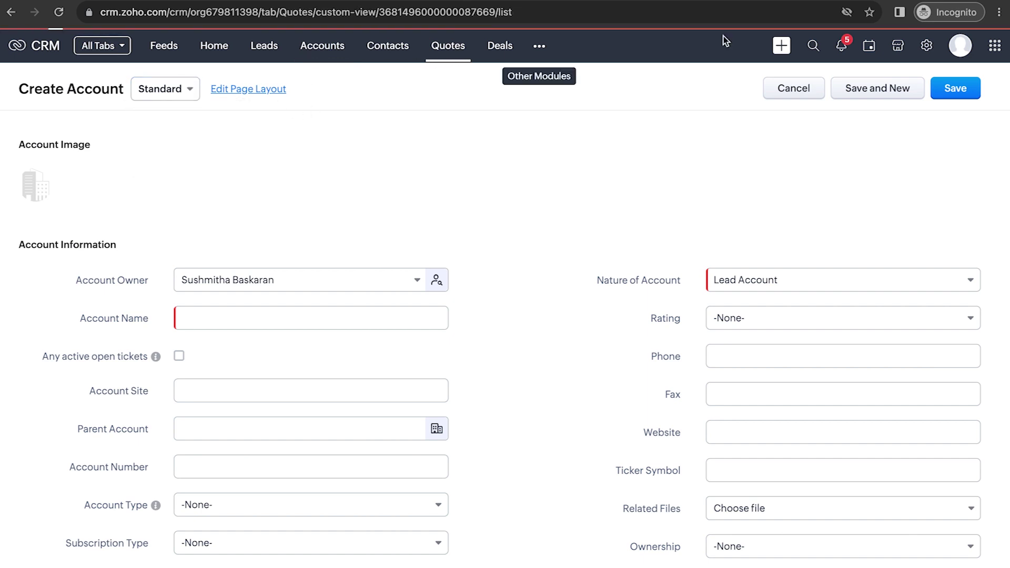
Start a new quote with the Computer Manufacturing layout and set its subject to "Quote for bulk hardrives".
{"action": "left_click", "coordinate": [781, 46]}
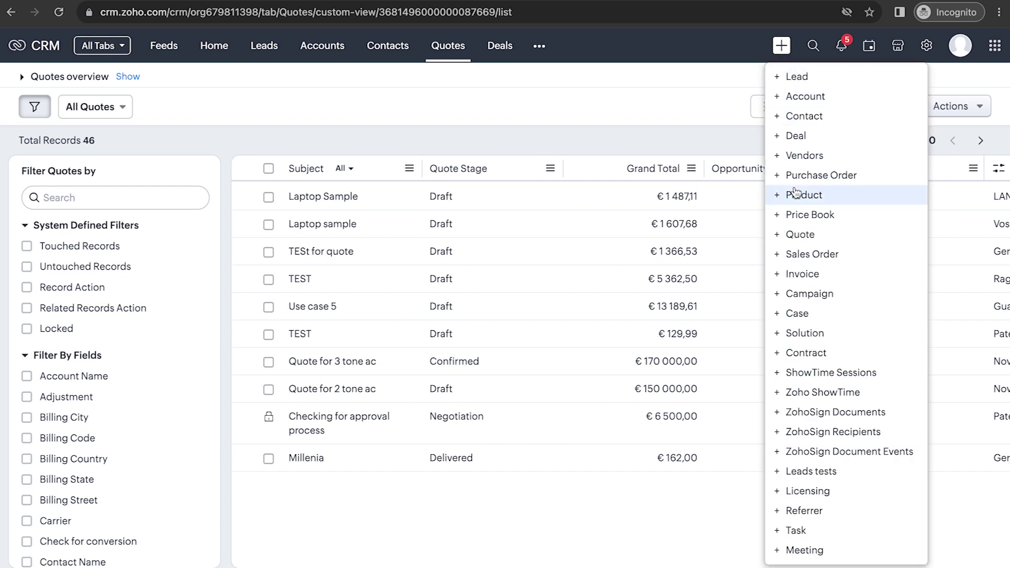
{"action": "left_click", "coordinate": [797, 234]}
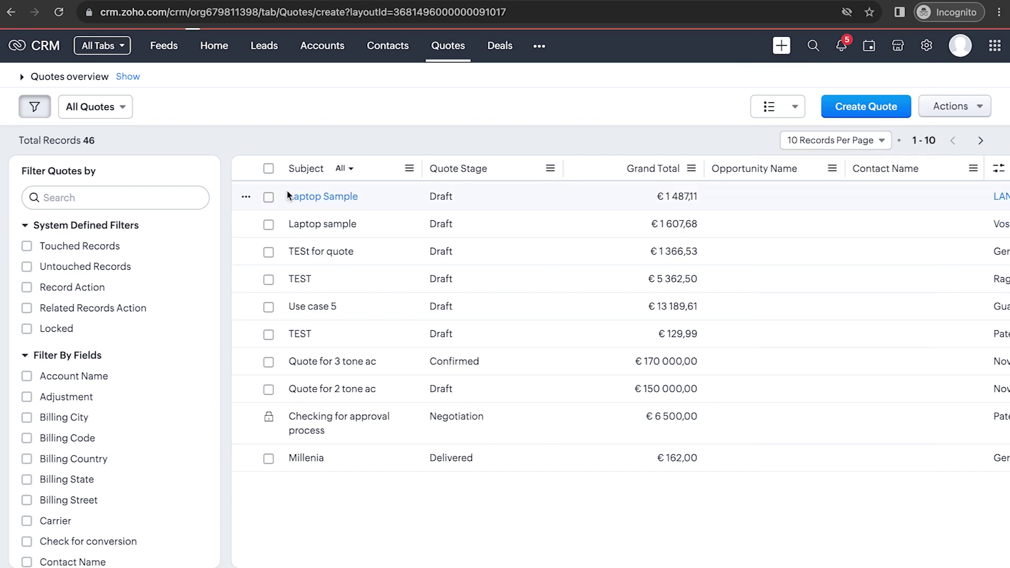
{"action": "left_click", "coordinate": [150, 88]}
{"action": "left_click", "coordinate": [391, 134]}
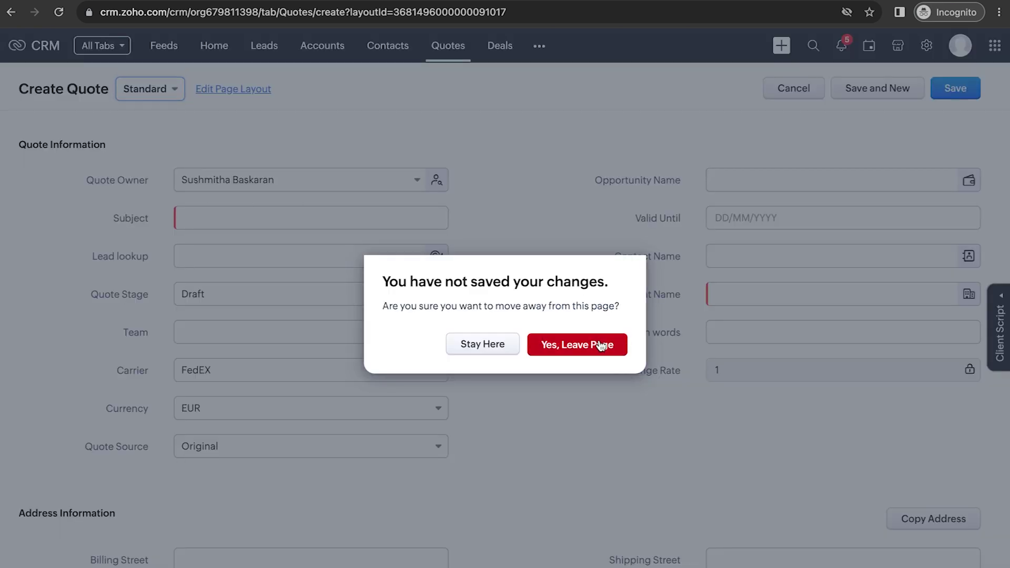
{"action": "left_click", "coordinate": [584, 343]}
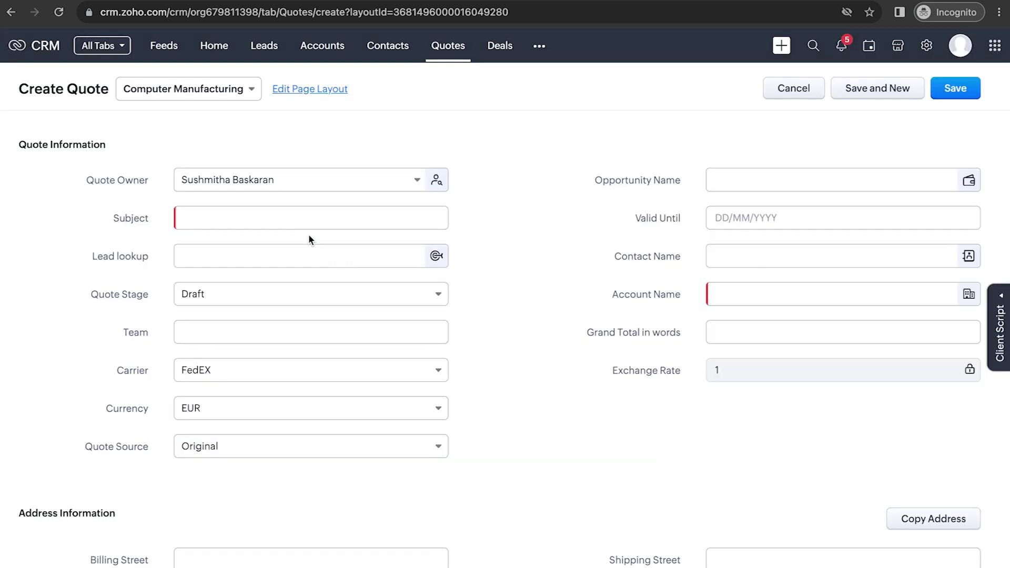
{"action": "left_click", "coordinate": [269, 223]}
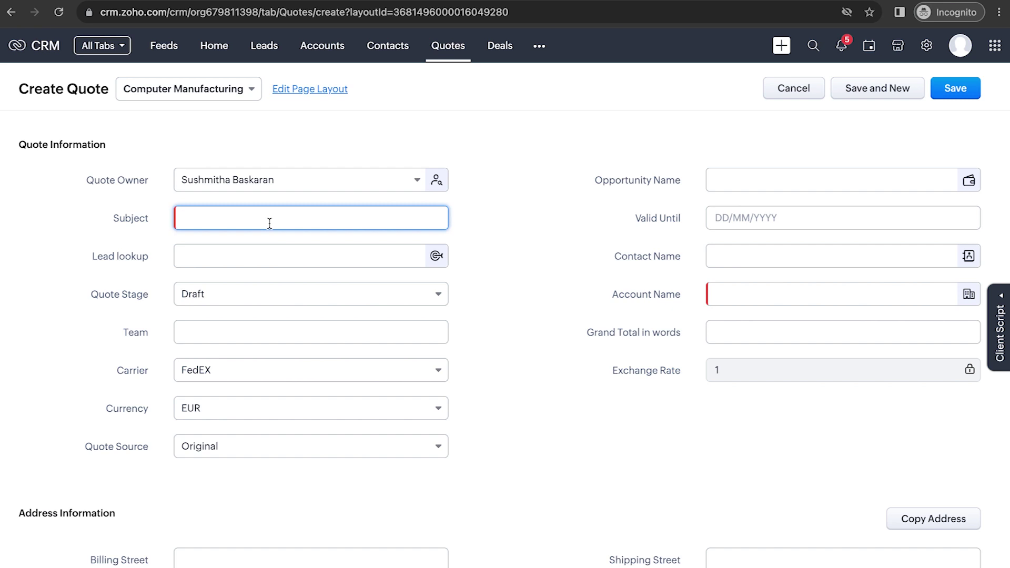
{"action": "type", "text": "Quote for bulk hardrives"}
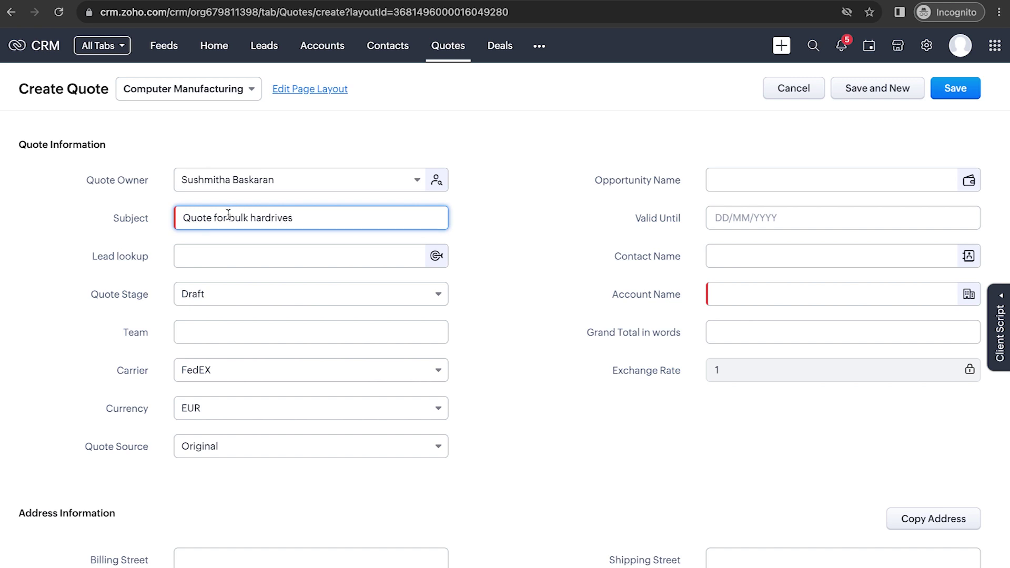
Change the quote's subject to "Bulk hardrives" and set its account to Hard Case Chairs.
{"action": "left_click_drag", "start_coordinate": [234, 220], "coordinate": [151, 209]}
{"action": "type", "text": "B"}
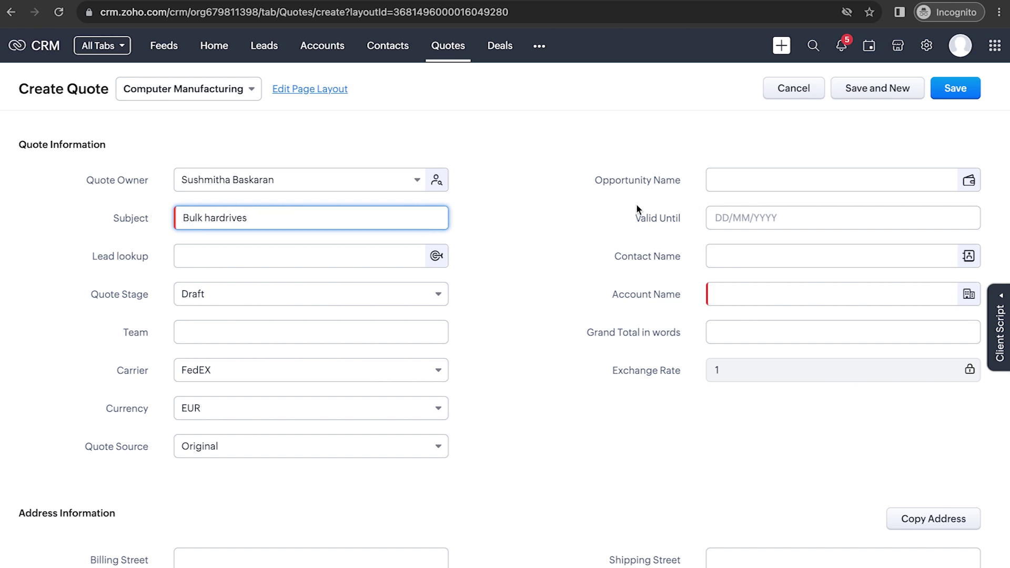
{"action": "left_click", "coordinate": [773, 293]}
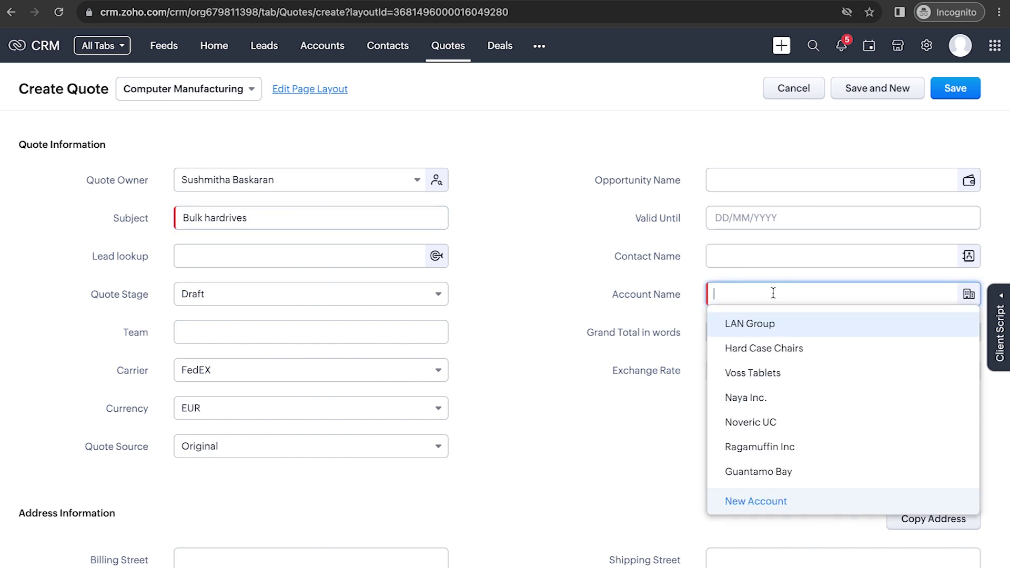
{"action": "left_click", "coordinate": [765, 348]}
Choose CORE 5 TB Hardrive (CETHD-3) as the product in the first quoted item row.
{"action": "scroll", "coordinate": [485, 316], "scroll_direction": "down", "scroll_amount": 2}
{"action": "scroll", "coordinate": [486, 316], "scroll_direction": "down", "scroll_amount": 3}
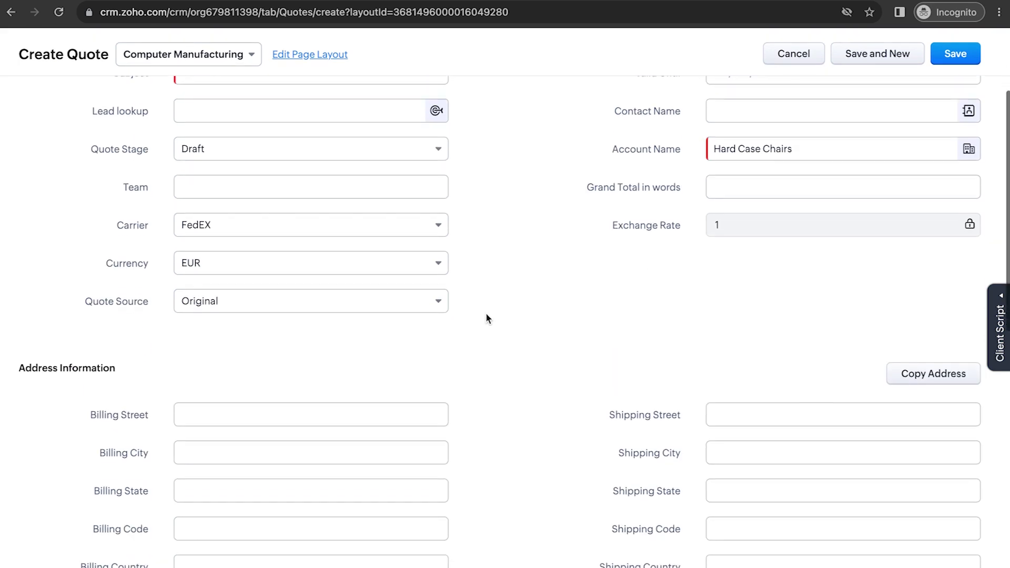
{"action": "scroll", "coordinate": [485, 313], "scroll_direction": "down", "scroll_amount": 6}
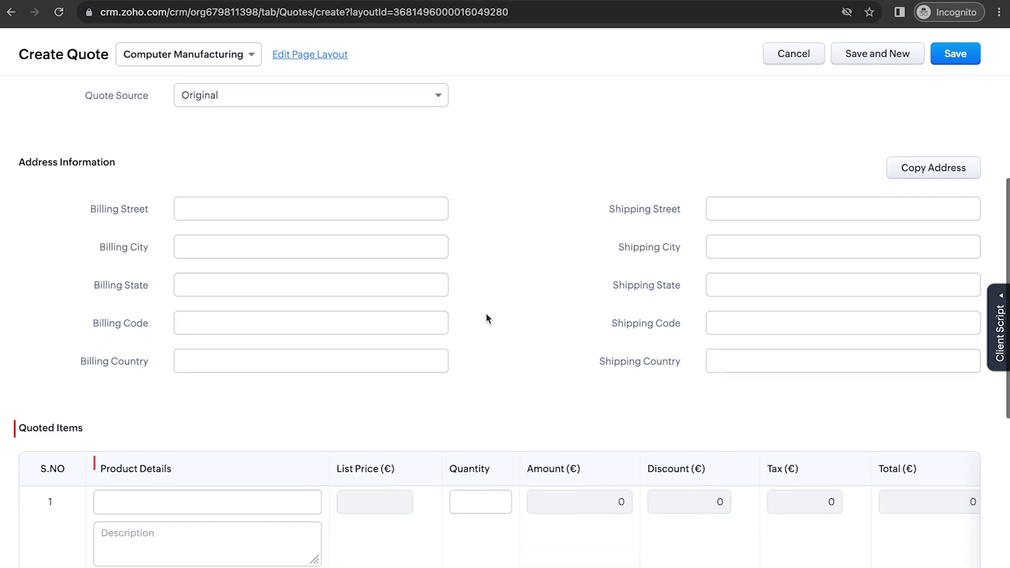
{"action": "left_click", "coordinate": [243, 338]}
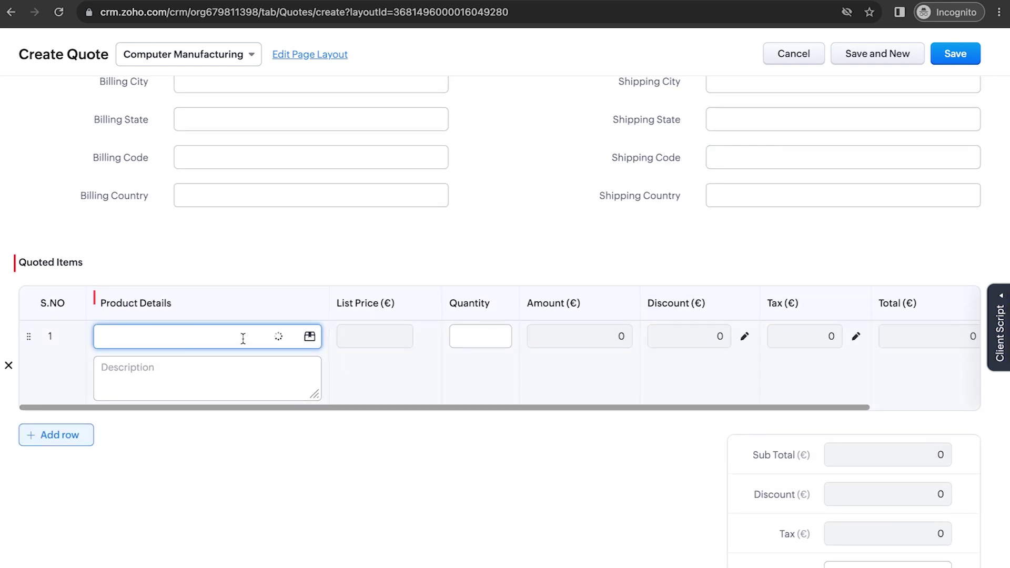
{"action": "scroll", "coordinate": [243, 404], "scroll_direction": "down", "scroll_amount": 1}
{"action": "scroll", "coordinate": [242, 404], "scroll_direction": "up", "scroll_amount": 1}
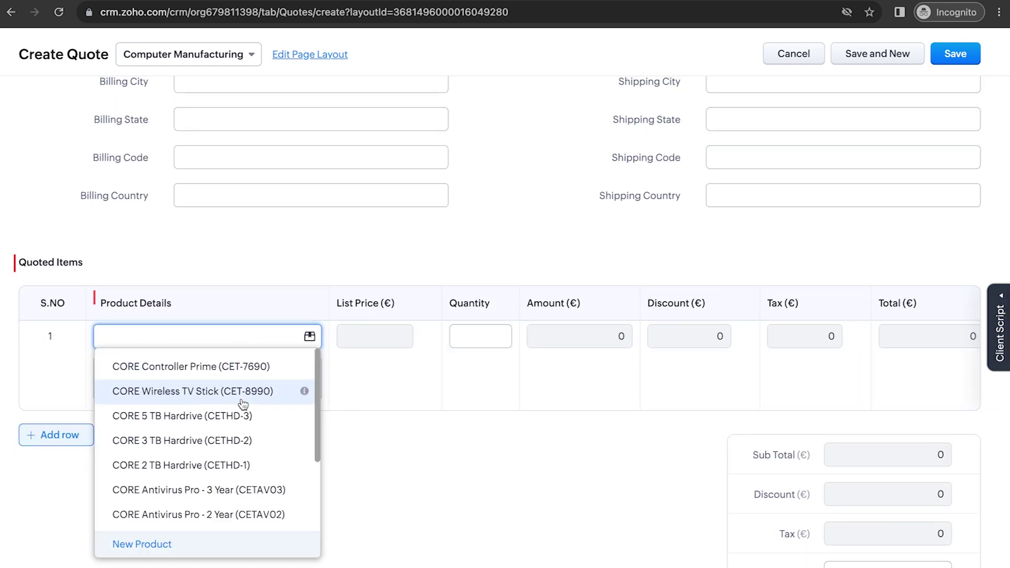
{"action": "scroll", "coordinate": [242, 403], "scroll_direction": "down", "scroll_amount": 2}
{"action": "scroll", "coordinate": [243, 404], "scroll_direction": "up", "scroll_amount": 2}
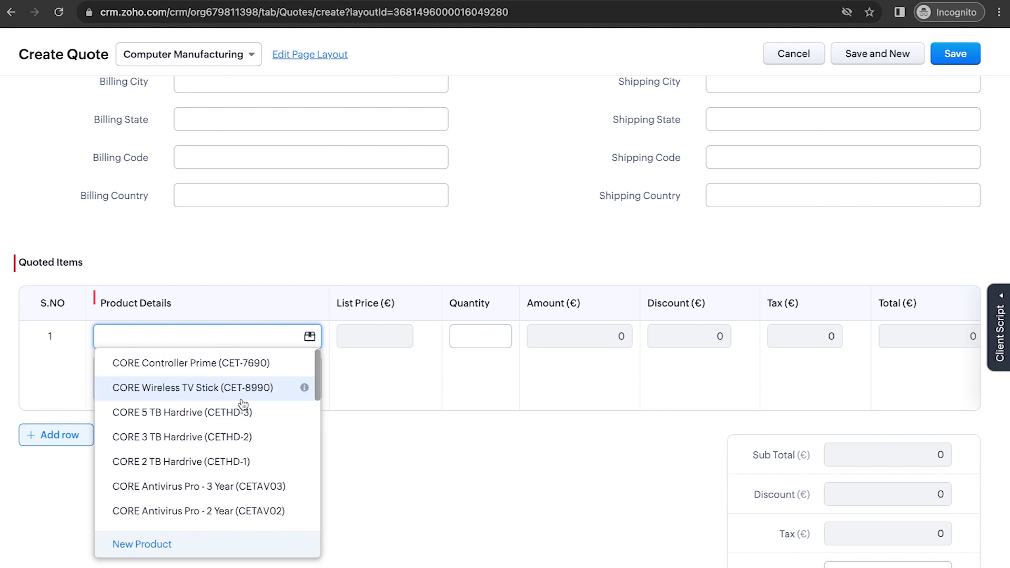
{"action": "left_click", "coordinate": [243, 412]}
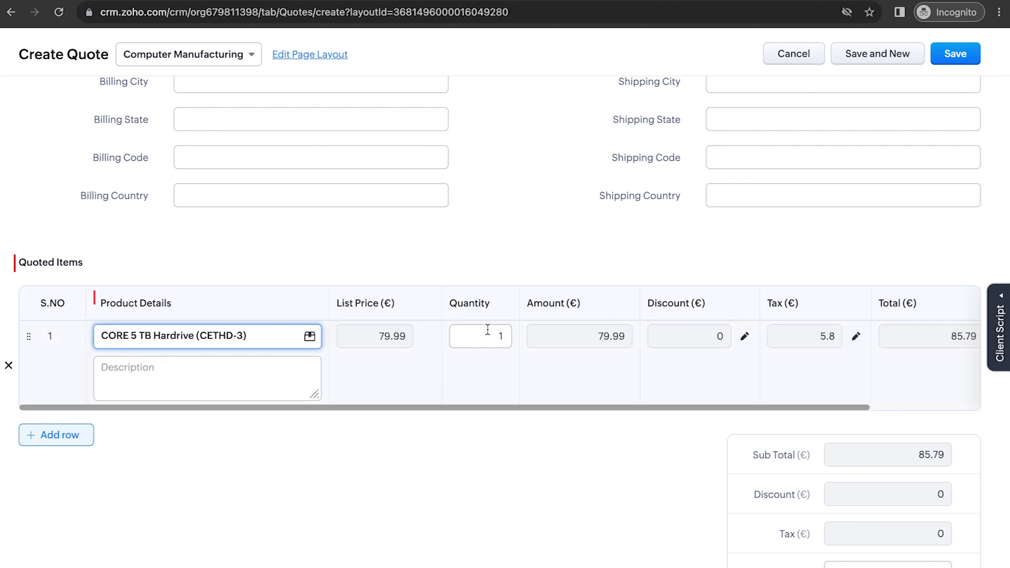
Set the quantity of the CORE 5 TB Hardrive item to 25.
{"action": "left_click", "coordinate": [505, 335]}
{"action": "key", "text": "BackSpace"}
{"action": "type", "text": "25"}
{"action": "left_click", "coordinate": [591, 327]}
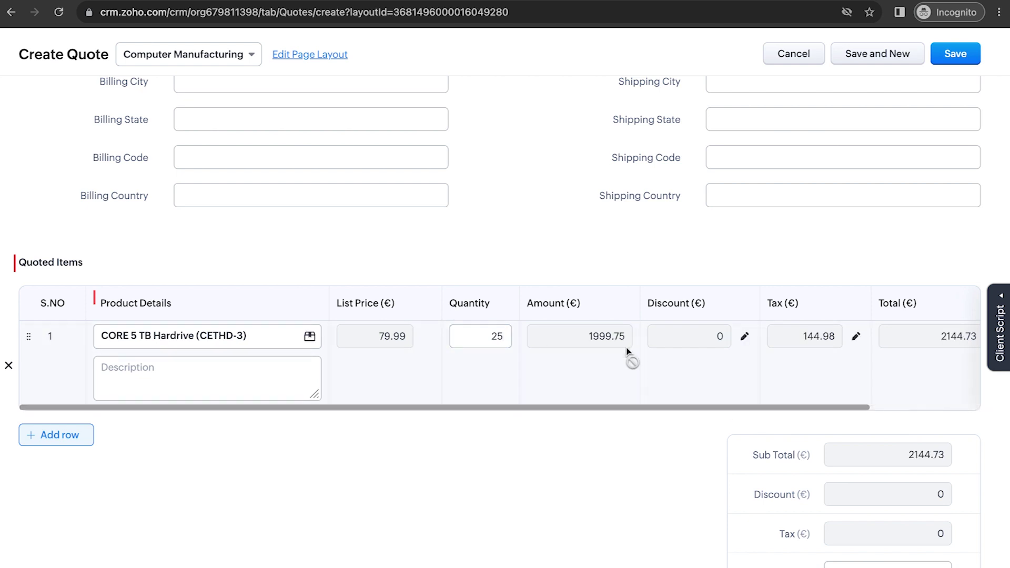
Save the quote, review the recalculated quoted item amounts and accept the latest CPQ changes.
{"action": "scroll", "coordinate": [629, 350], "scroll_direction": "right", "scroll_amount": 4}
{"action": "scroll", "coordinate": [569, 449], "scroll_direction": "down", "scroll_amount": 5}
{"action": "scroll", "coordinate": [567, 445], "scroll_direction": "down", "scroll_amount": 1}
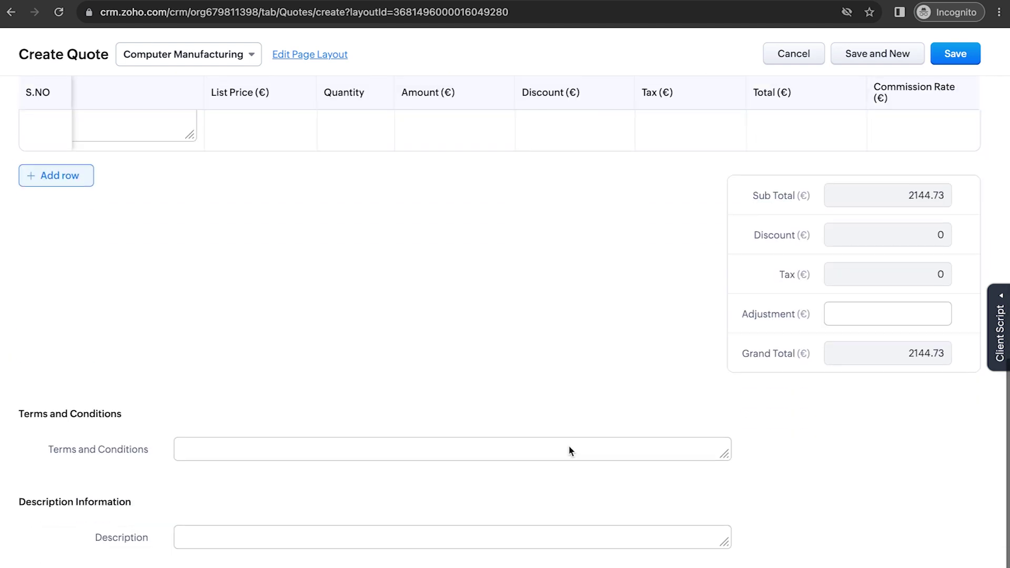
{"action": "left_click", "coordinate": [966, 56]}
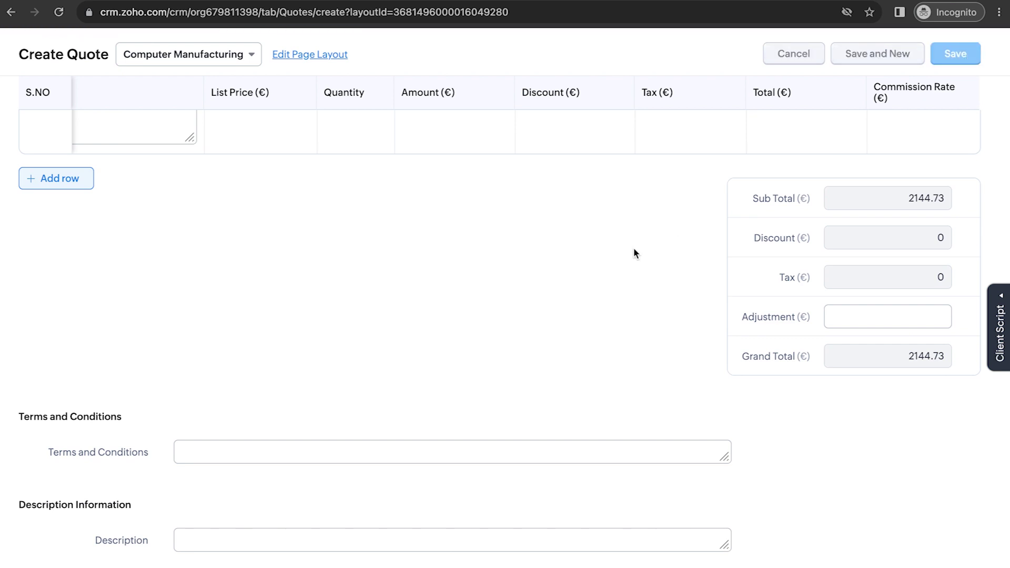
{"action": "scroll", "coordinate": [588, 177], "scroll_direction": "right", "scroll_amount": 6}
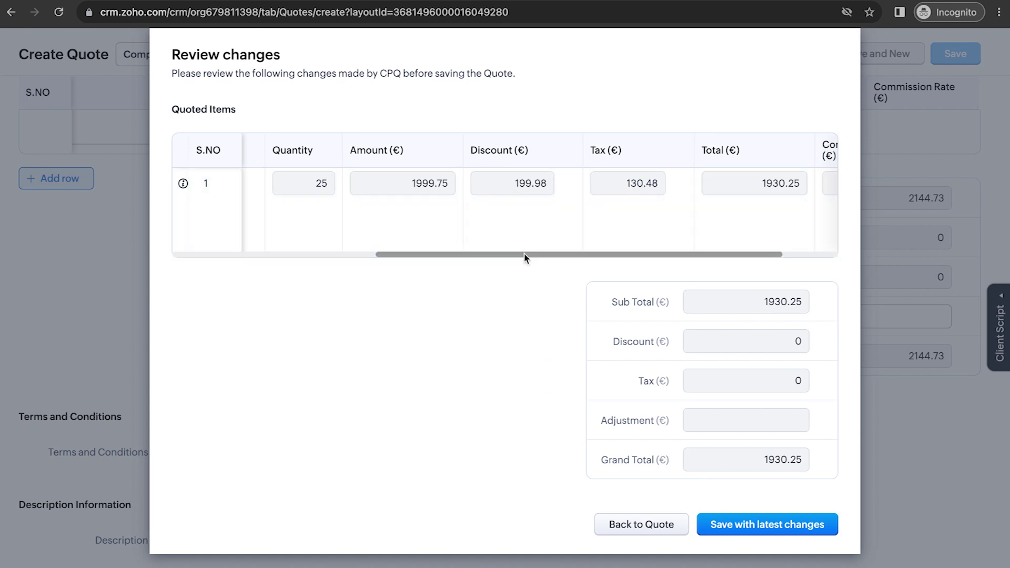
{"action": "left_click", "coordinate": [783, 532]}
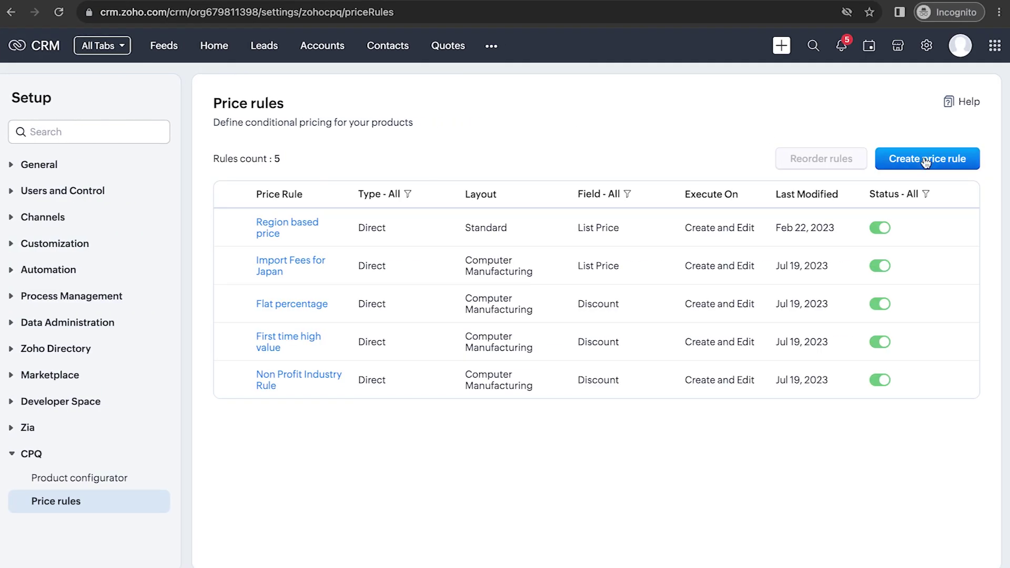
Create a Direct price rule named "Clearance Q4" for the Discount field in the Computer Manufacturing layout.
{"action": "left_click", "coordinate": [929, 158]}
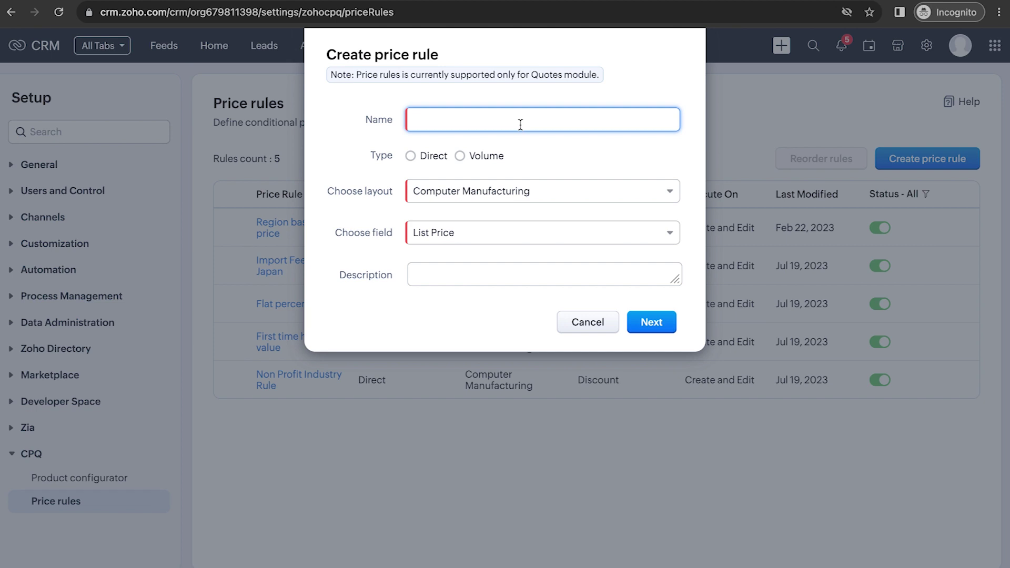
{"action": "type", "text": "Clea"}
{"action": "type", "text": "learance"}
{"action": "type", "text": " Q4"}
{"action": "left_click", "coordinate": [409, 157]}
{"action": "left_click", "coordinate": [468, 235]}
{"action": "left_click", "coordinate": [466, 285]}
{"action": "left_click", "coordinate": [648, 327]}
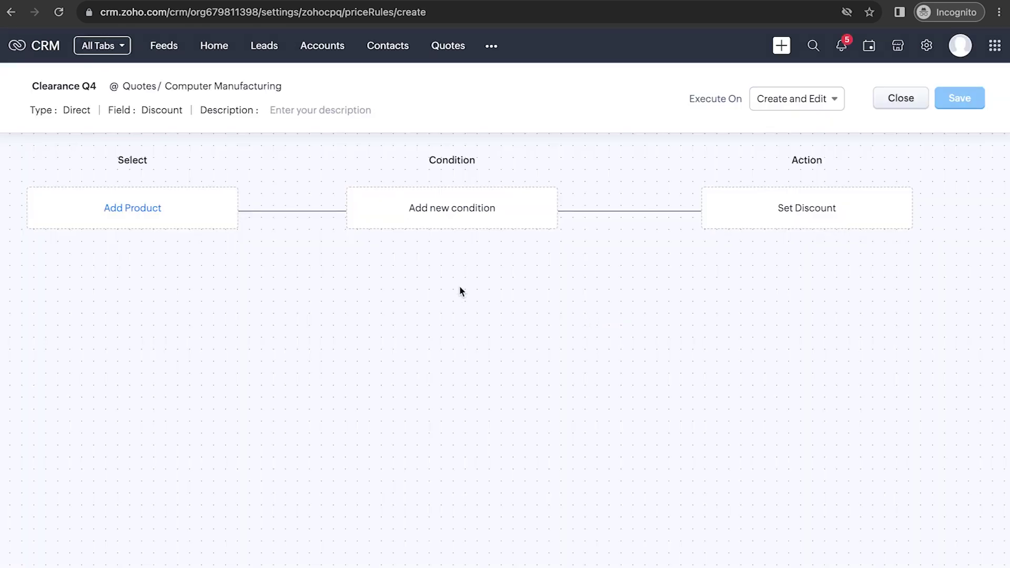
Add the products with codes CET-1499, CET-1445 and CET-1479 to the price rule.
{"action": "left_click", "coordinate": [147, 216]}
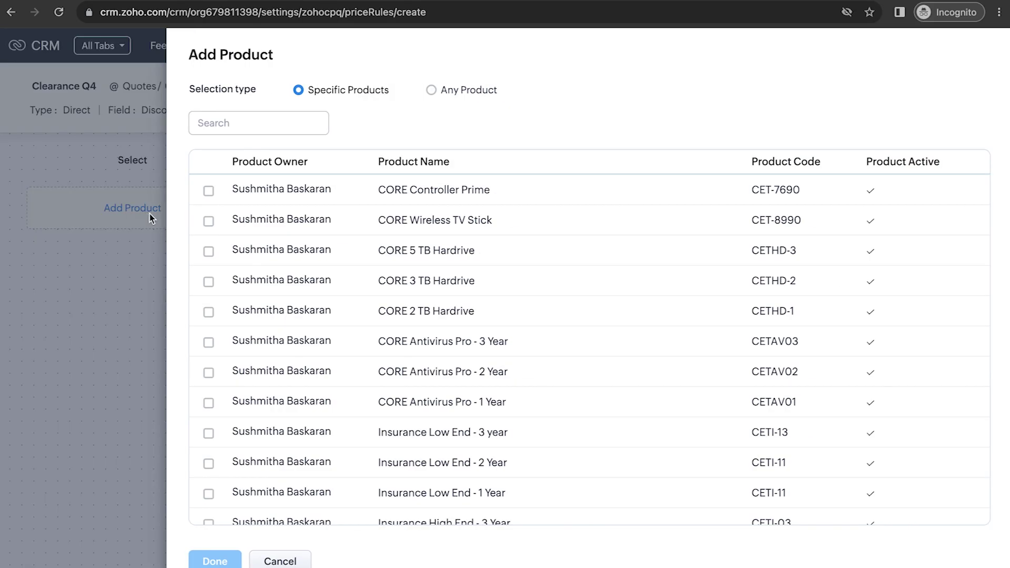
{"action": "scroll", "coordinate": [352, 301], "scroll_direction": "down", "scroll_amount": 4}
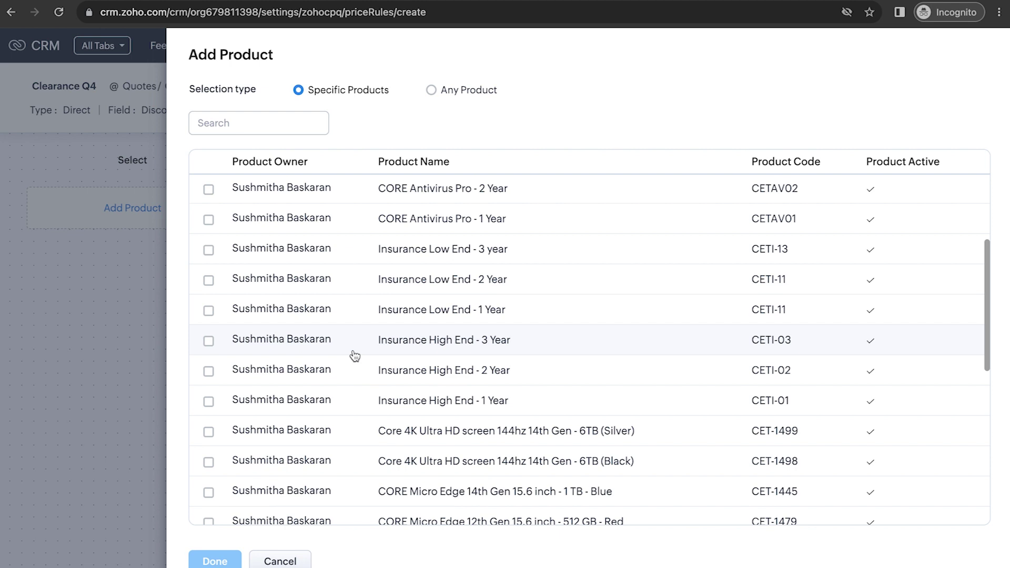
{"action": "scroll", "coordinate": [354, 357], "scroll_direction": "down", "scroll_amount": 3}
{"action": "left_click", "coordinate": [308, 286]}
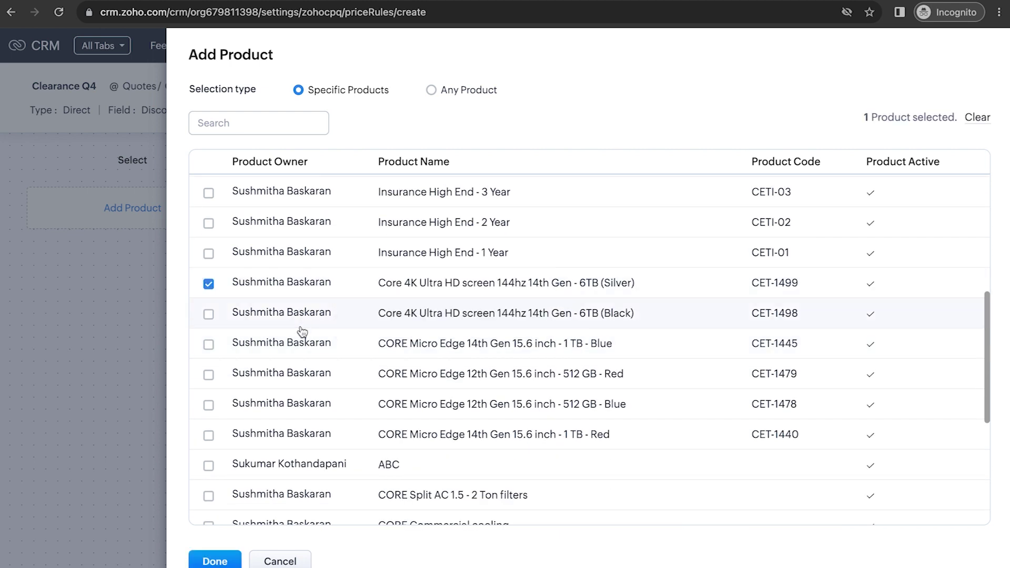
{"action": "left_click", "coordinate": [289, 345]}
{"action": "left_click", "coordinate": [273, 375]}
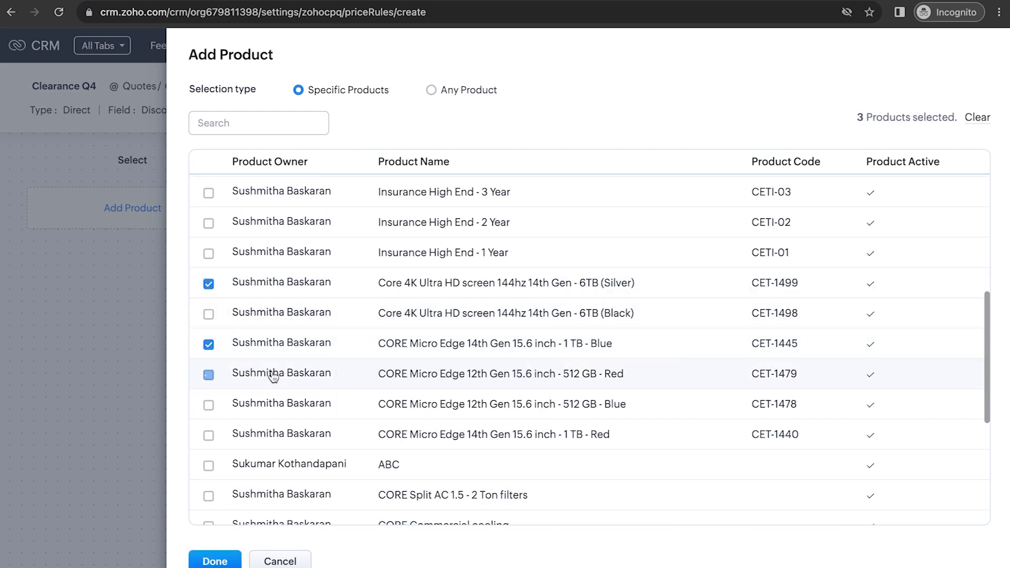
{"action": "left_click", "coordinate": [210, 561]}
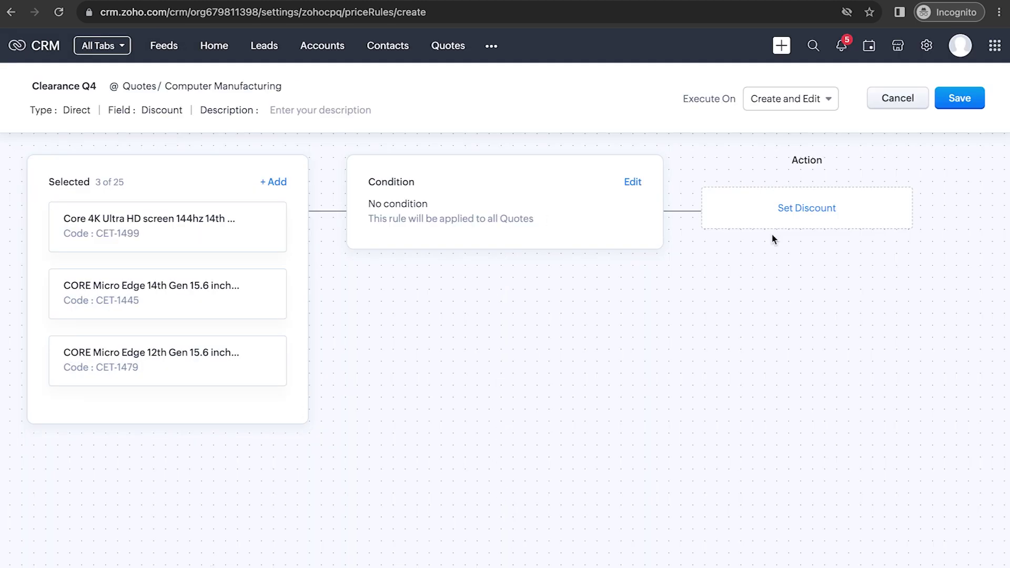
Set an absolute discount of €300 for the Core 4K Ultra HD screen 144hz 14th Gen - 6TB (Silver).
{"action": "left_click", "coordinate": [788, 208]}
{"action": "left_click", "coordinate": [654, 133]}
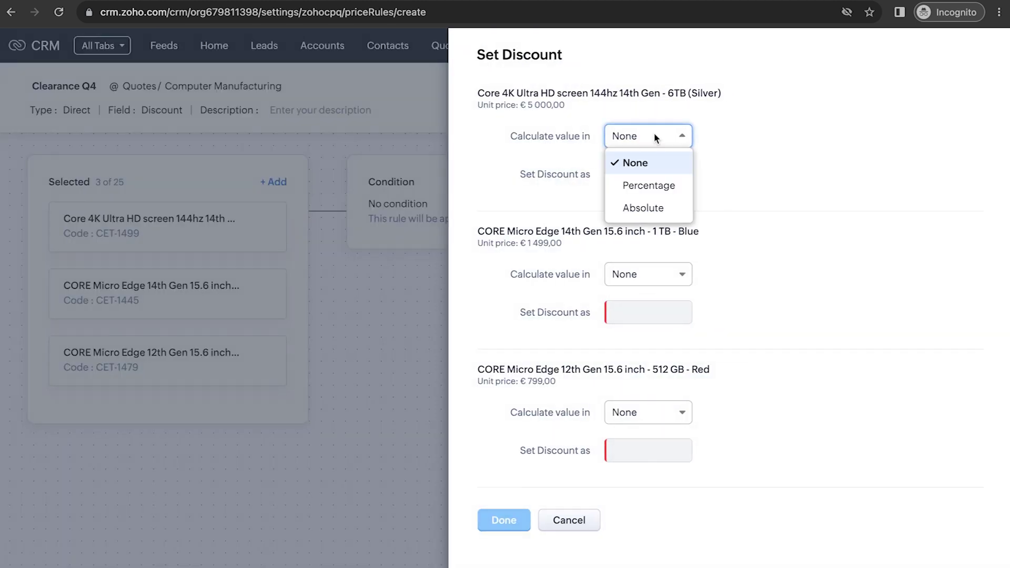
{"action": "left_click", "coordinate": [652, 205]}
{"action": "left_click", "coordinate": [640, 166]}
{"action": "left_click", "coordinate": [780, 207]}
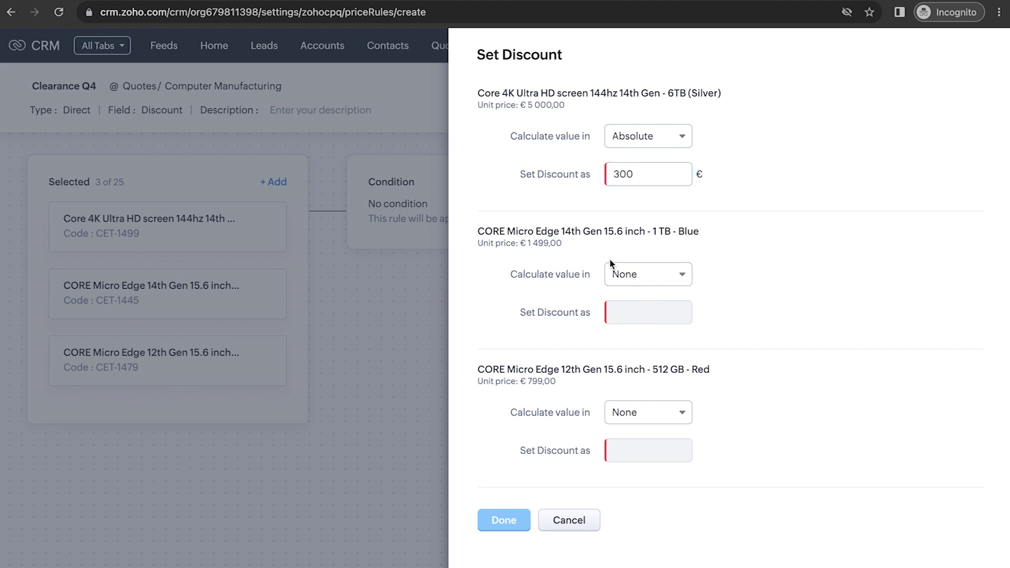
Set a discount of 20% of the Quoted Items Amount for CORE Micro Edge 14th Gen 15.6 inch - 1 TB - Blue.
{"action": "left_click", "coordinate": [631, 277]}
{"action": "left_click", "coordinate": [636, 323]}
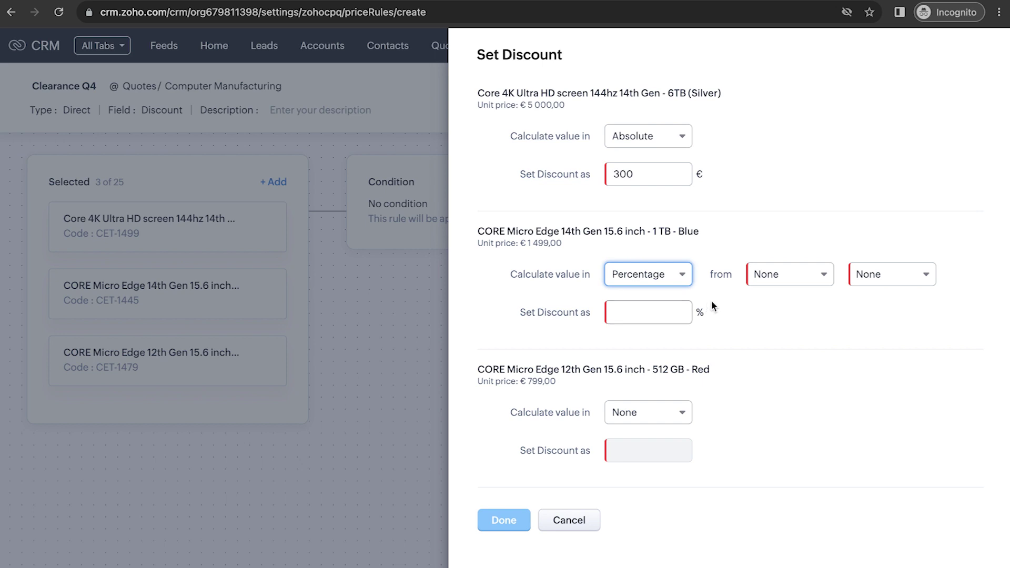
{"action": "left_click", "coordinate": [792, 281]}
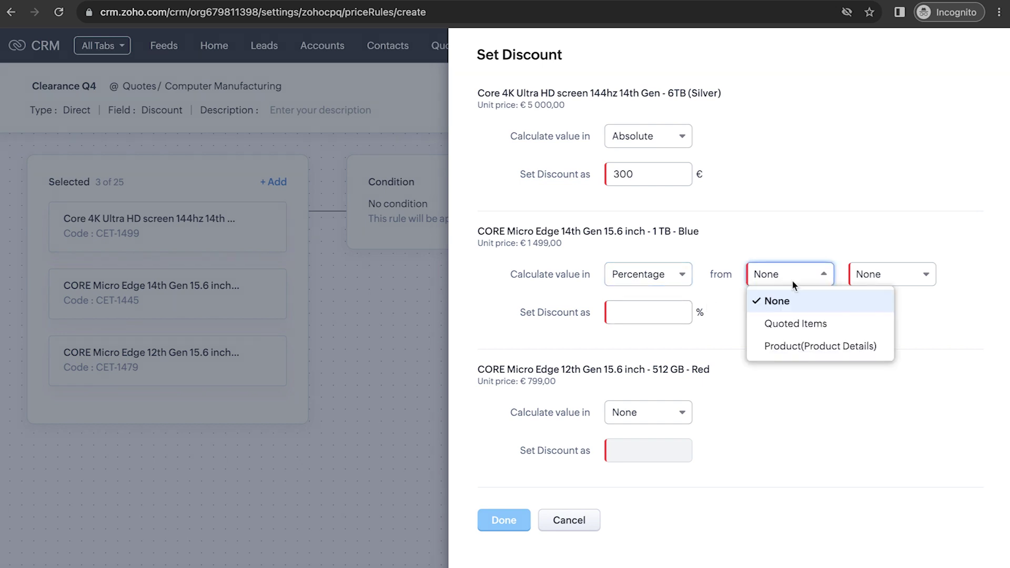
{"action": "left_click", "coordinate": [800, 331]}
{"action": "left_click", "coordinate": [879, 279]}
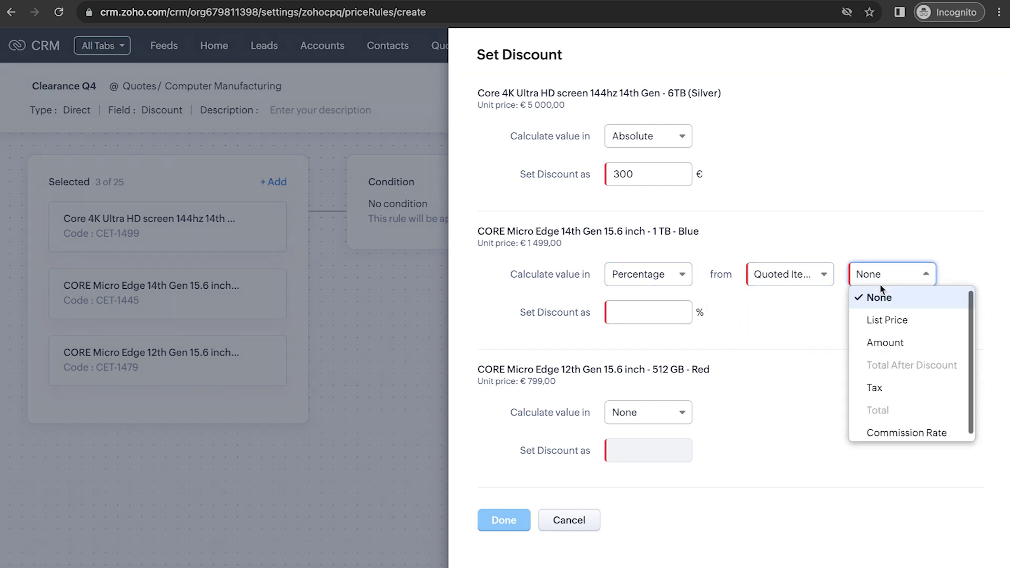
{"action": "left_click", "coordinate": [883, 341]}
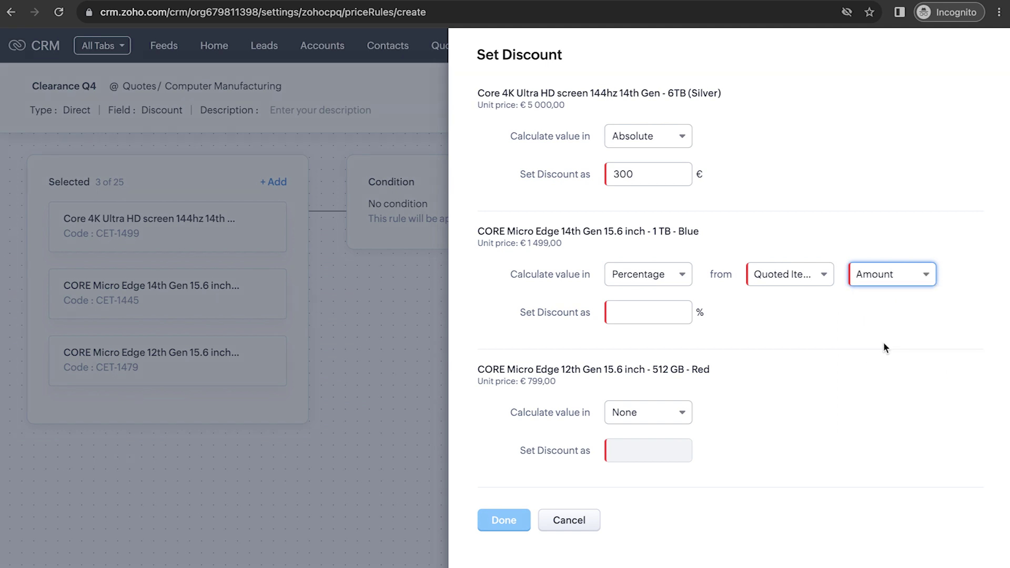
{"action": "left_click", "coordinate": [888, 275]}
{"action": "scroll", "coordinate": [889, 343], "scroll_direction": "up", "scroll_amount": 1}
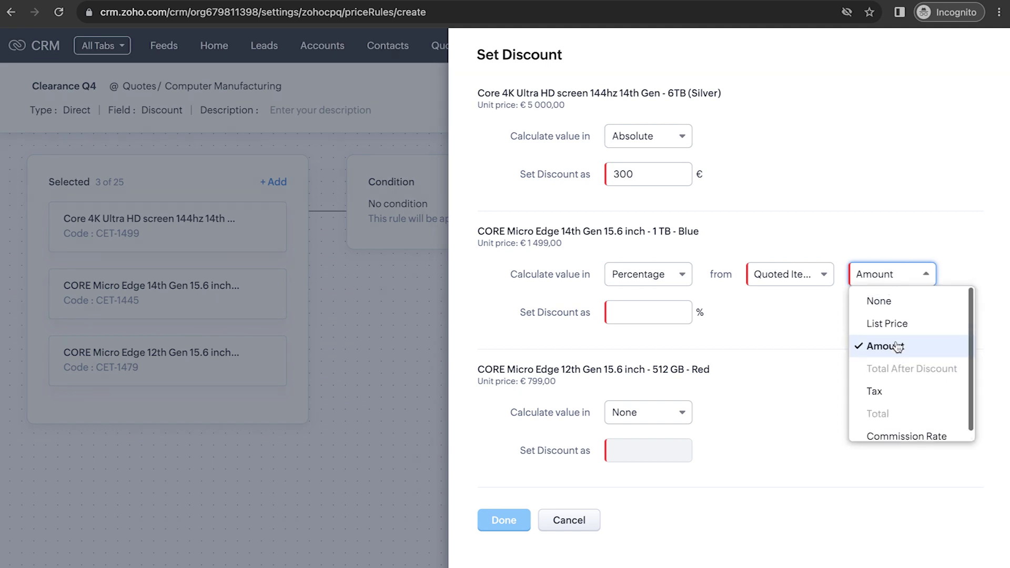
{"action": "left_click", "coordinate": [664, 319]}
{"action": "left_click", "coordinate": [661, 322]}
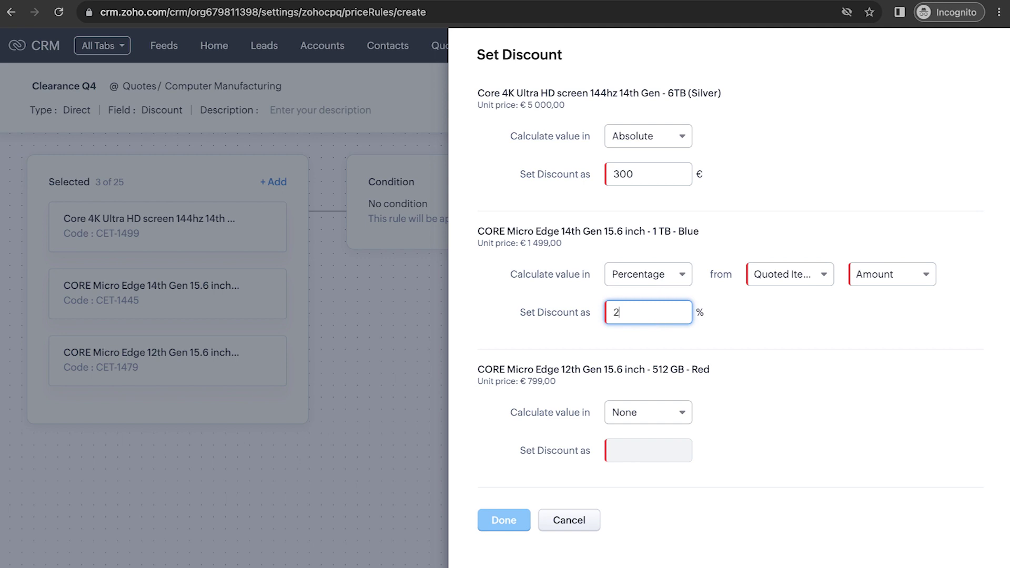
Set CORE Micro Edge 12th Gen 15.6 inch - 512 GB - Red to 10% of the Quoted Items Amount and apply the discounts.
{"action": "left_click", "coordinate": [678, 420]}
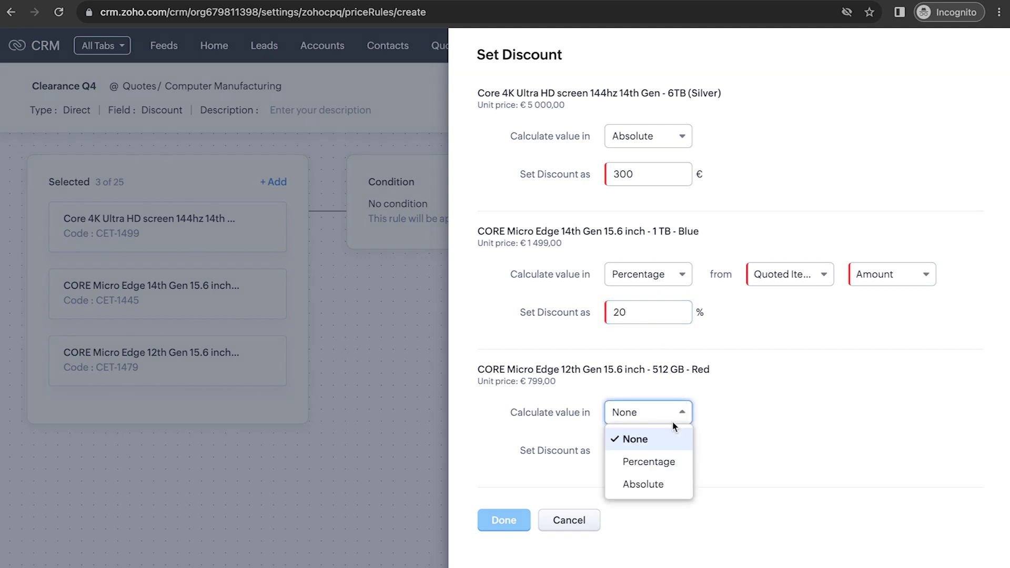
{"action": "left_click", "coordinate": [668, 463]}
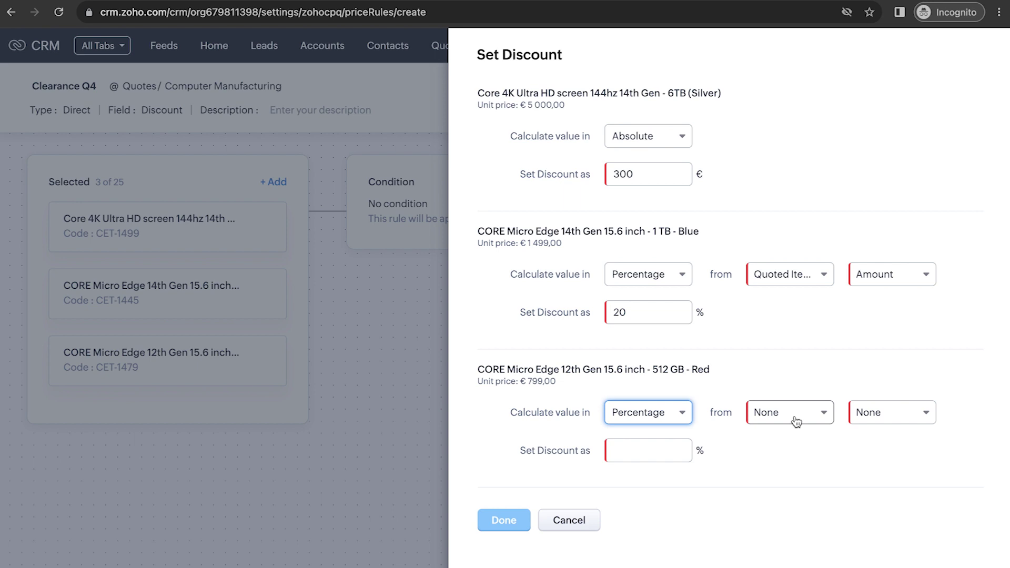
{"action": "left_click", "coordinate": [795, 419]}
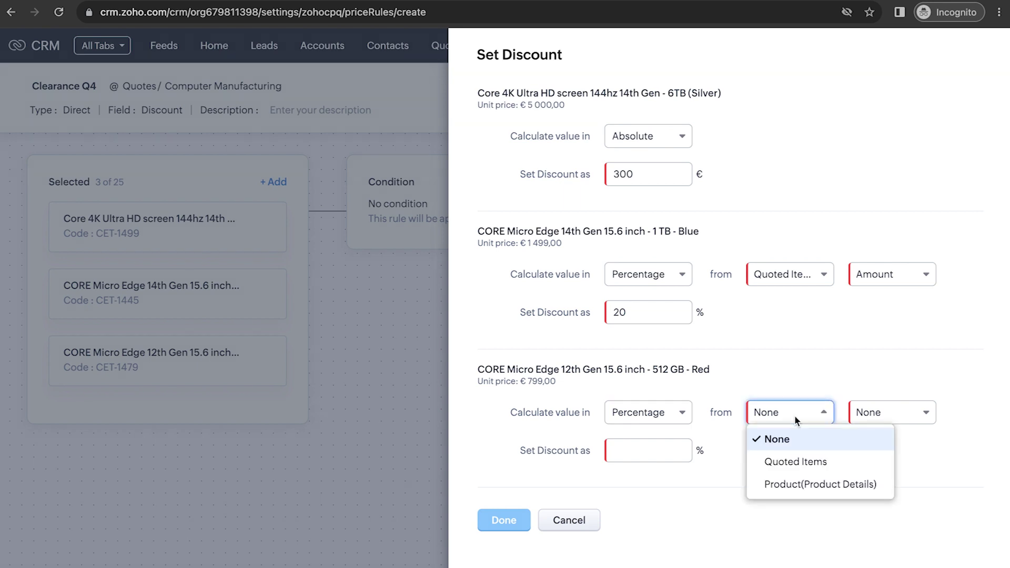
{"action": "left_click", "coordinate": [814, 463]}
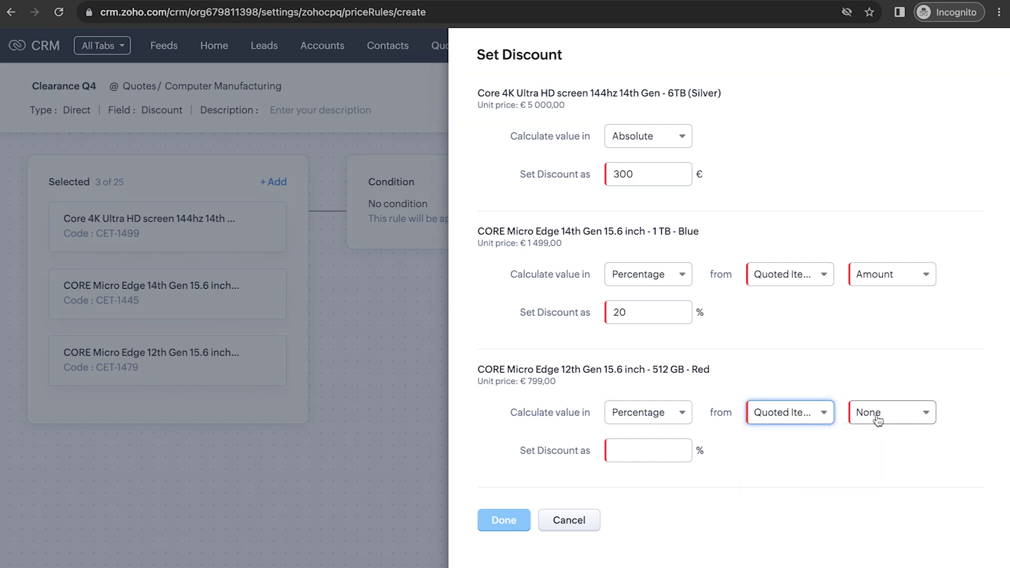
{"action": "left_click", "coordinate": [872, 418]}
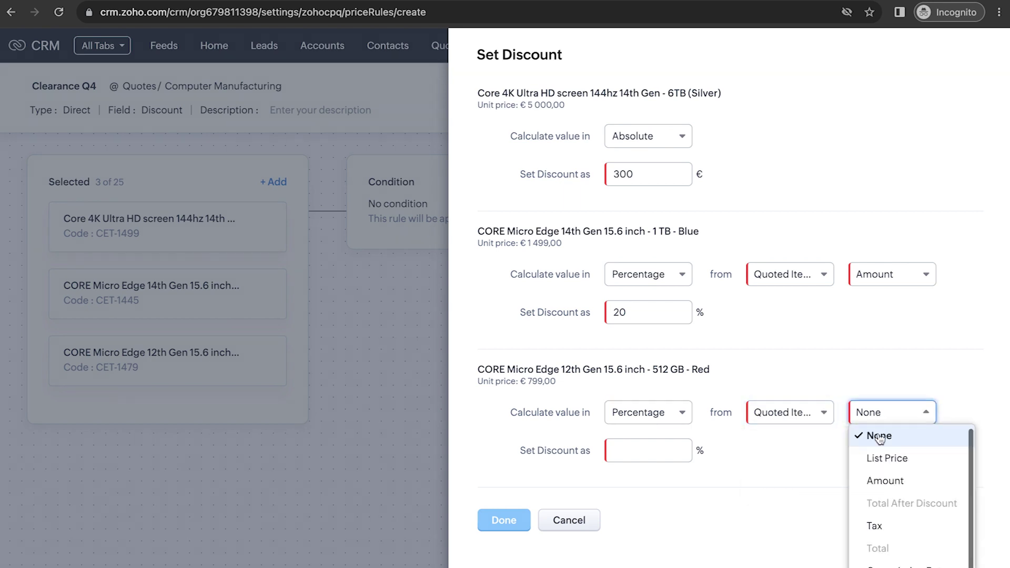
{"action": "left_click", "coordinate": [885, 477]}
{"action": "left_click", "coordinate": [630, 449]}
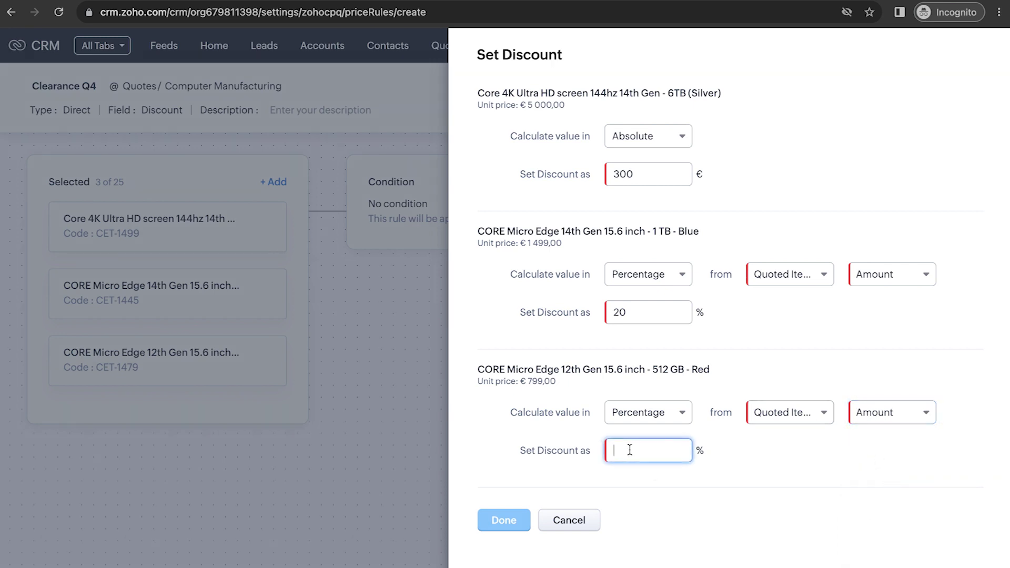
{"action": "left_click", "coordinate": [504, 527]}
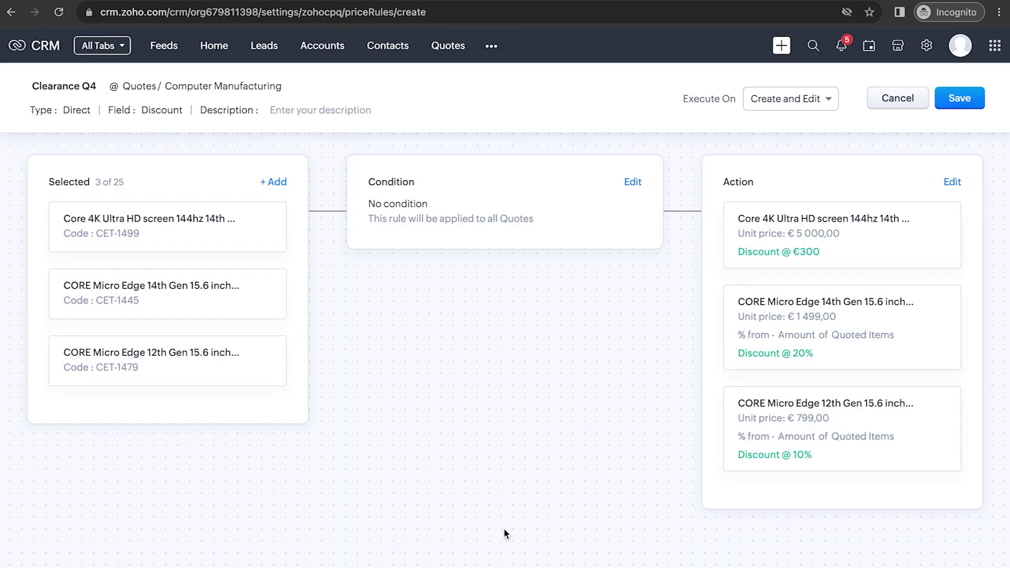
Save the Clearance Q4 price rule and deactivate the Flat percentage, First time high value and Non Profit Industry rules.
{"action": "left_click", "coordinate": [960, 104]}
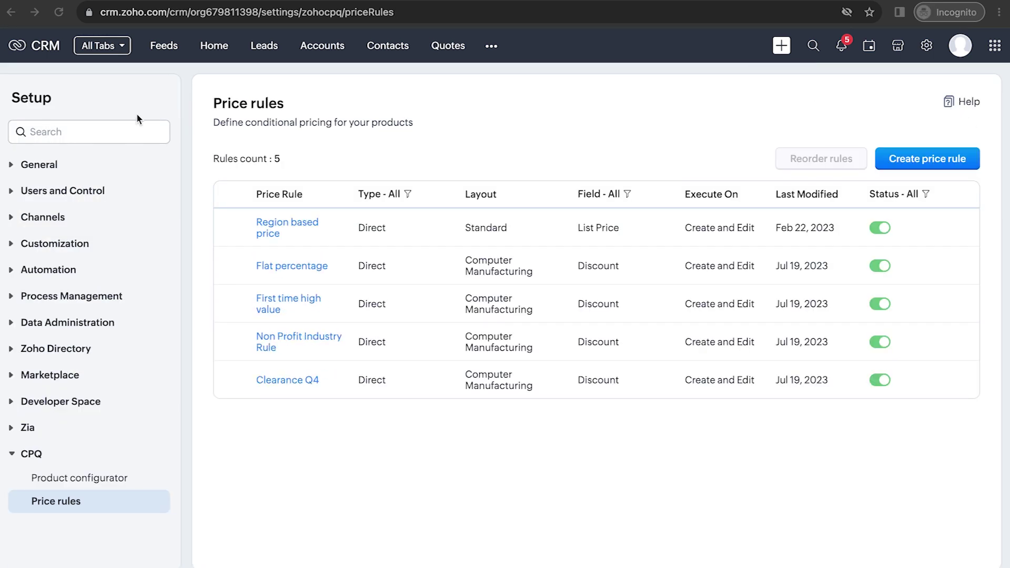
{"action": "left_click", "coordinate": [878, 266]}
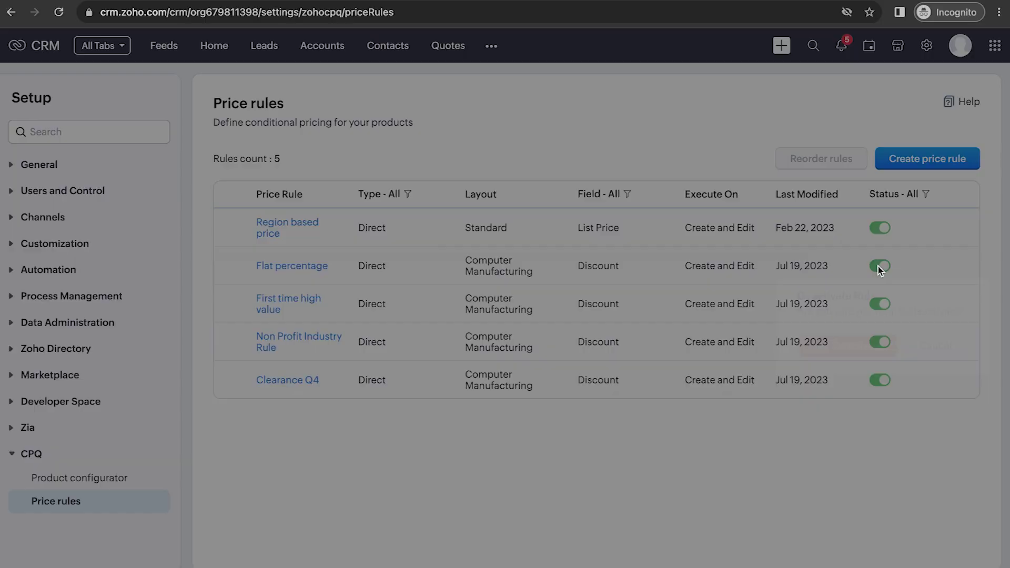
{"action": "left_click", "coordinate": [847, 353]}
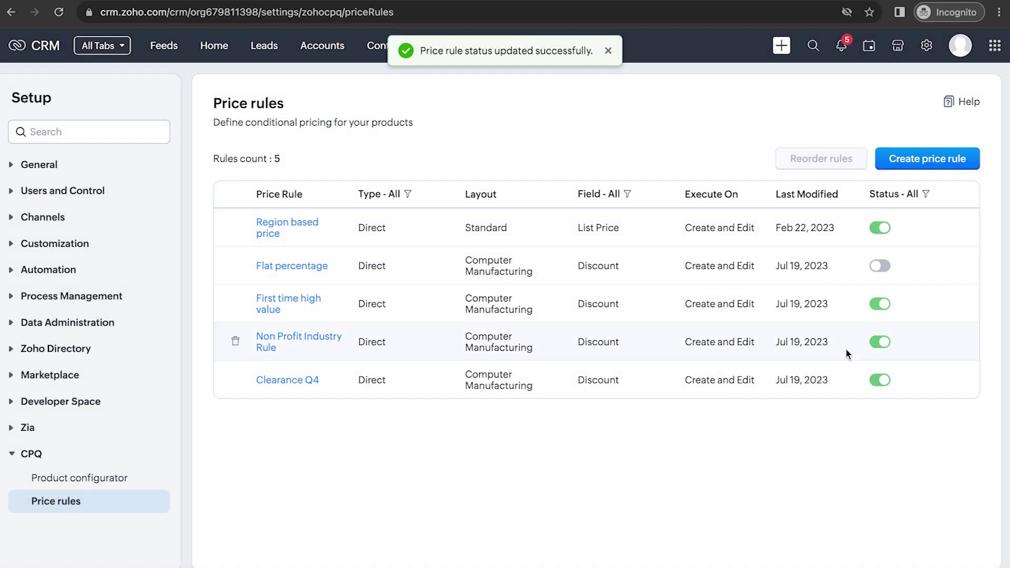
{"action": "left_click", "coordinate": [880, 308]}
{"action": "left_click", "coordinate": [841, 384]}
{"action": "left_click", "coordinate": [876, 345]}
{"action": "left_click", "coordinate": [843, 426]}
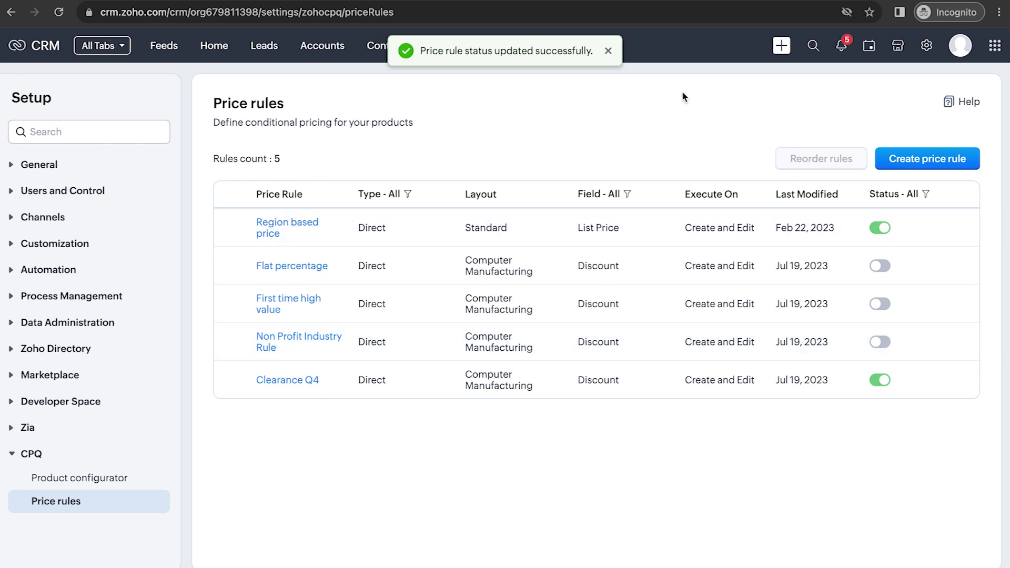
Create a new quote and switch its layout to Computer Manufacturing.
{"action": "left_click", "coordinate": [781, 46]}
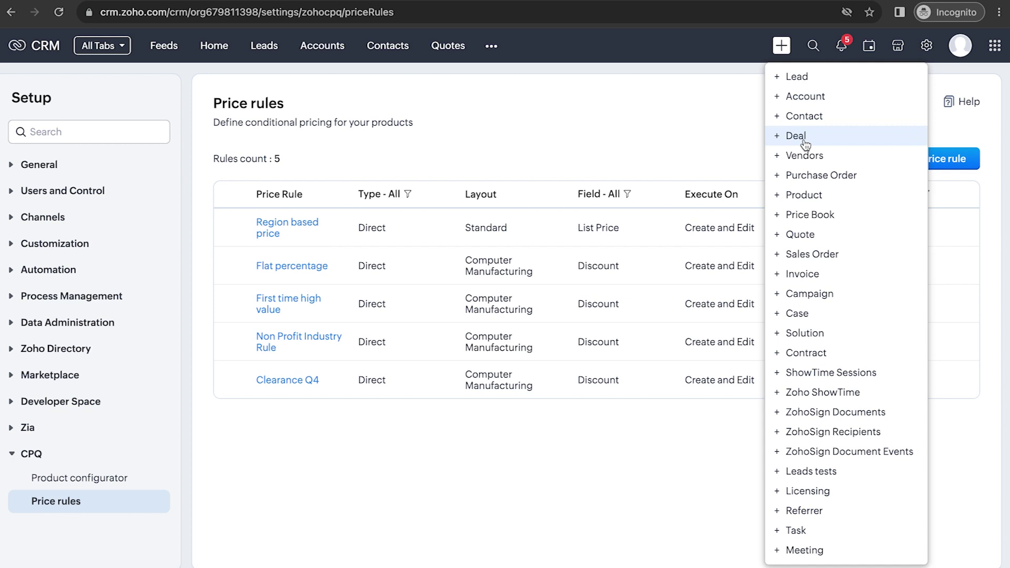
{"action": "left_click", "coordinate": [815, 235]}
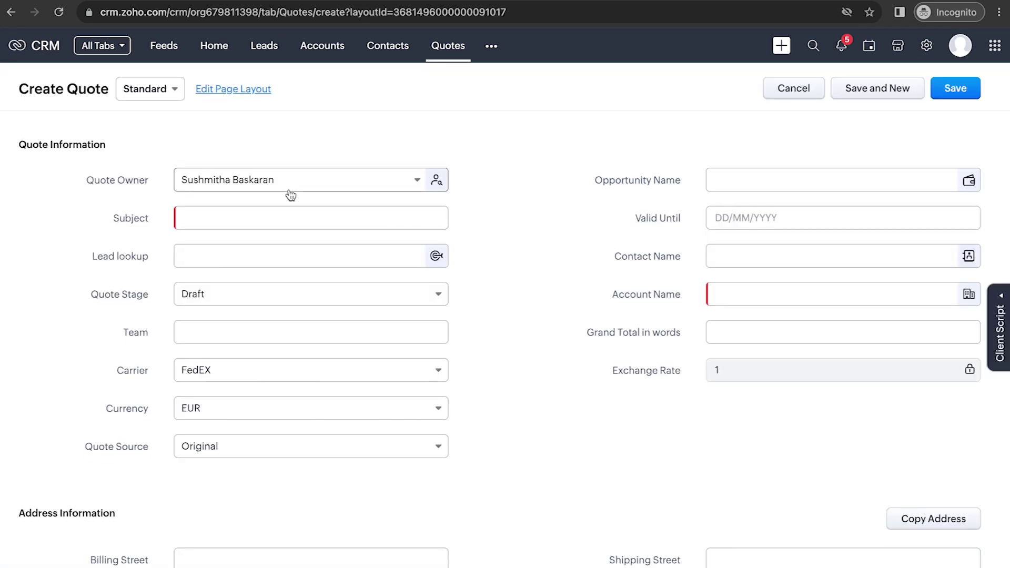
{"action": "left_click", "coordinate": [159, 95]}
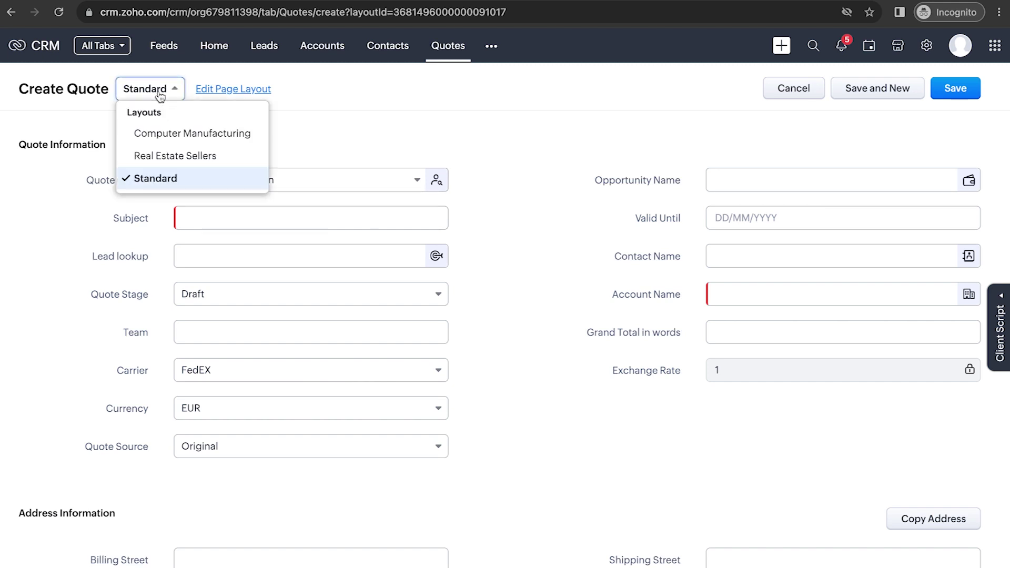
{"action": "left_click", "coordinate": [181, 133]}
{"action": "left_click", "coordinate": [579, 350]}
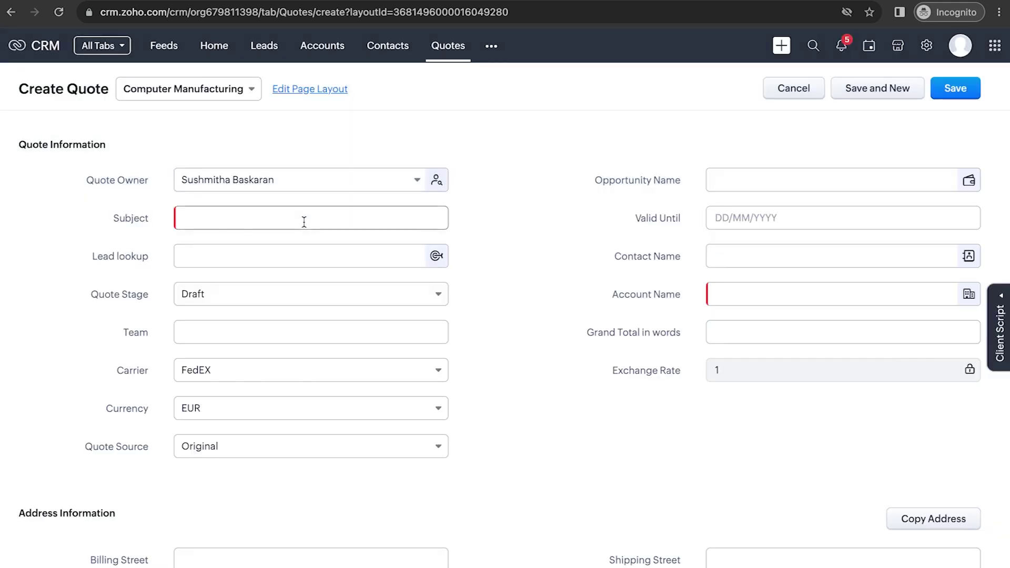
Enter the quote subject "Laptops on clearance" and set the account to Noveric UC.
{"action": "left_click", "coordinate": [303, 221]}
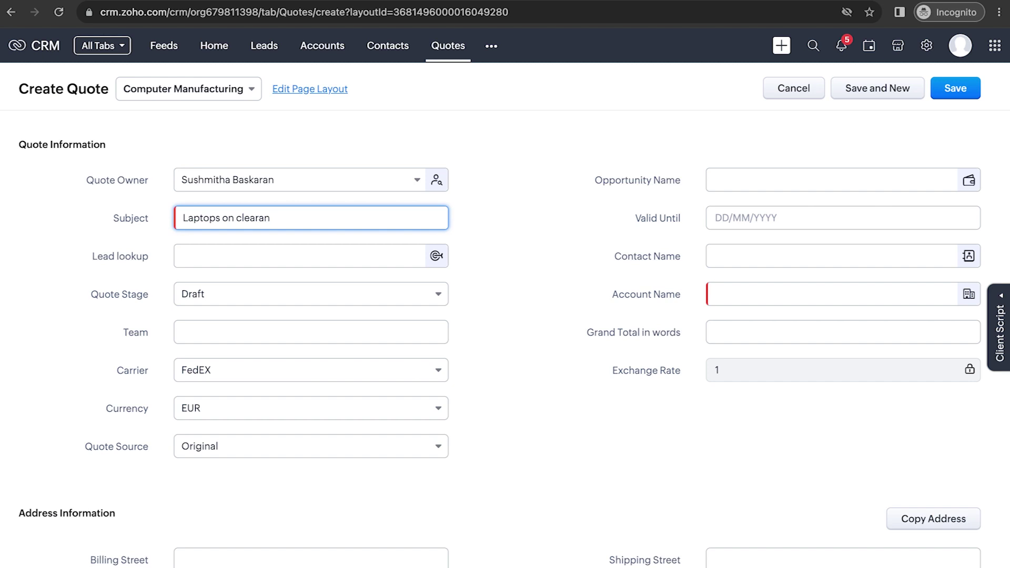
{"action": "left_click", "coordinate": [762, 294]}
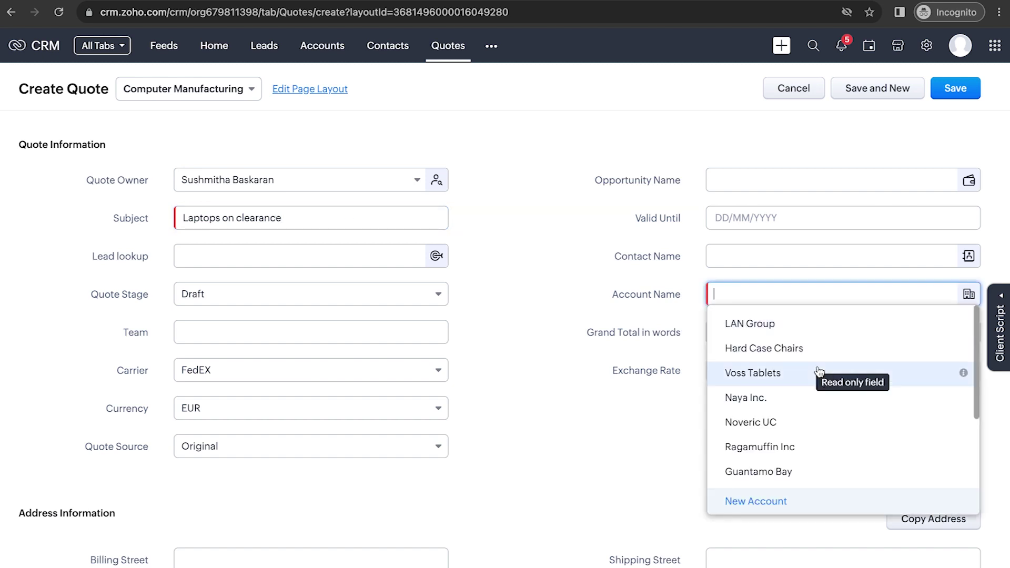
{"action": "left_click", "coordinate": [794, 429]}
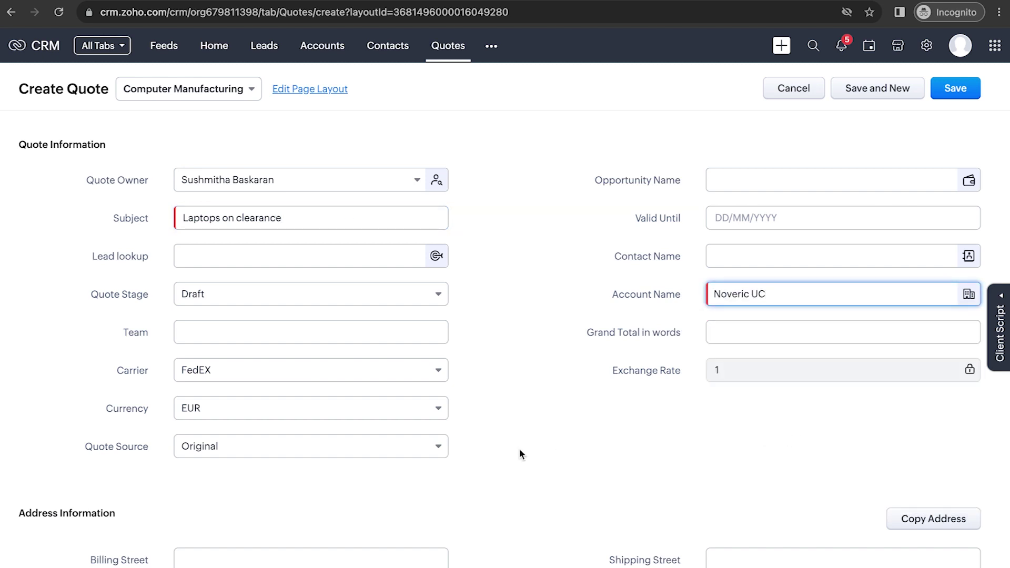
Choose Core 4K Ultra HD screen 144hz 14th Gen - 6TB (Black) (CET-1498) as the first quoted item.
{"action": "scroll", "coordinate": [519, 448], "scroll_direction": "down", "scroll_amount": 10}
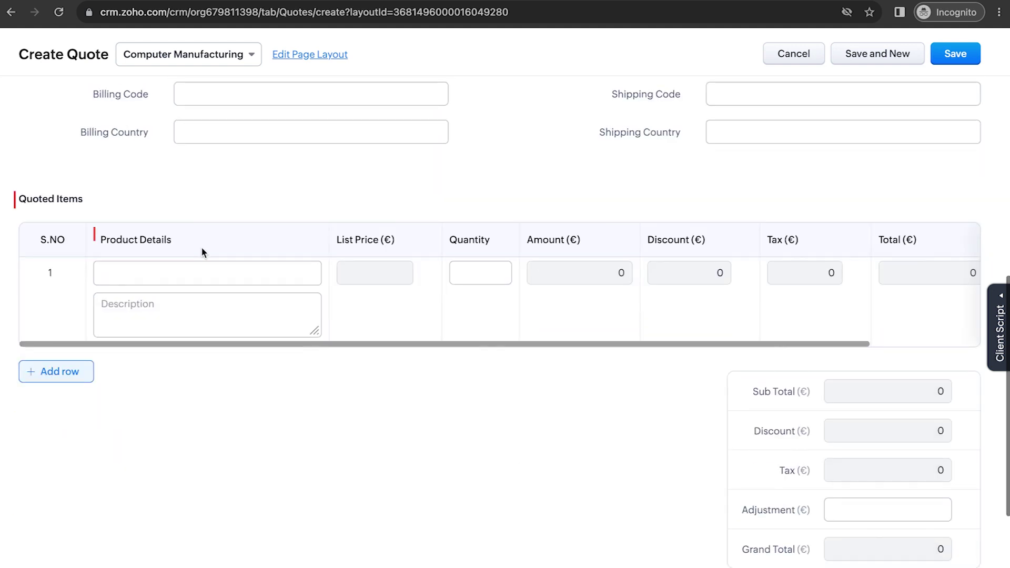
{"action": "left_click", "coordinate": [199, 275]}
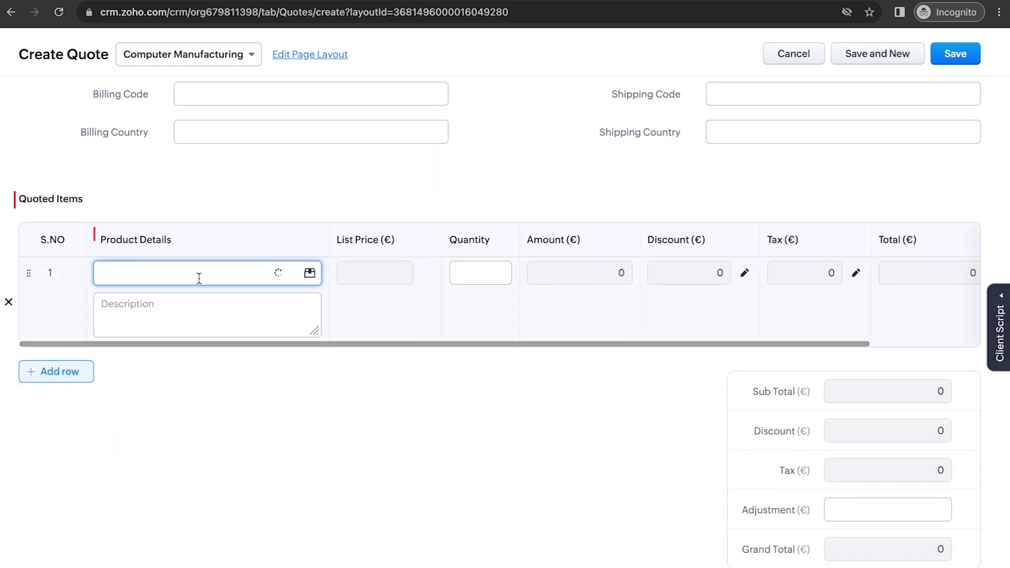
{"action": "scroll", "coordinate": [213, 336], "scroll_direction": "down", "scroll_amount": 5}
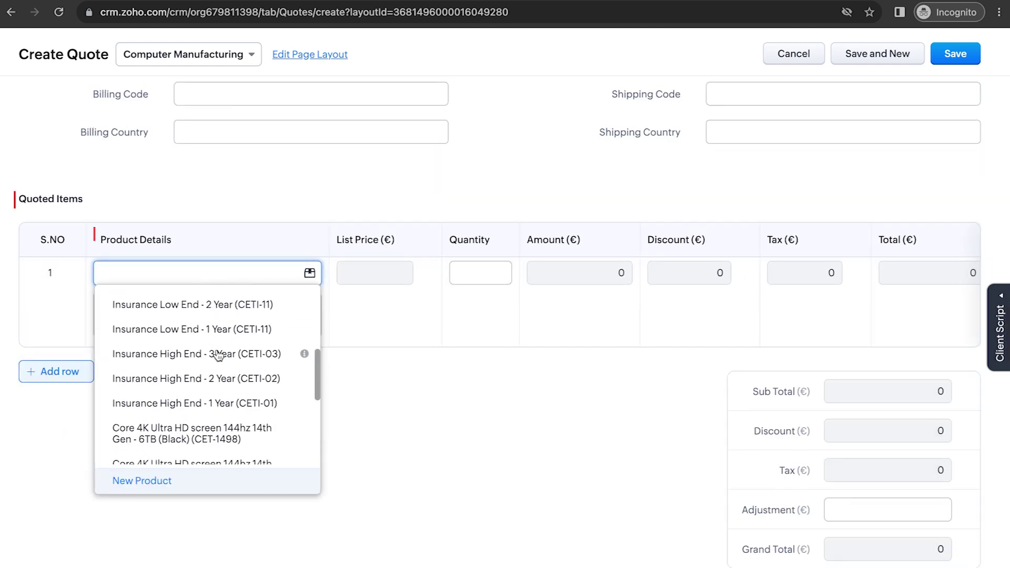
{"action": "scroll", "coordinate": [219, 356], "scroll_direction": "down", "scroll_amount": 1}
{"action": "left_click", "coordinate": [219, 369]}
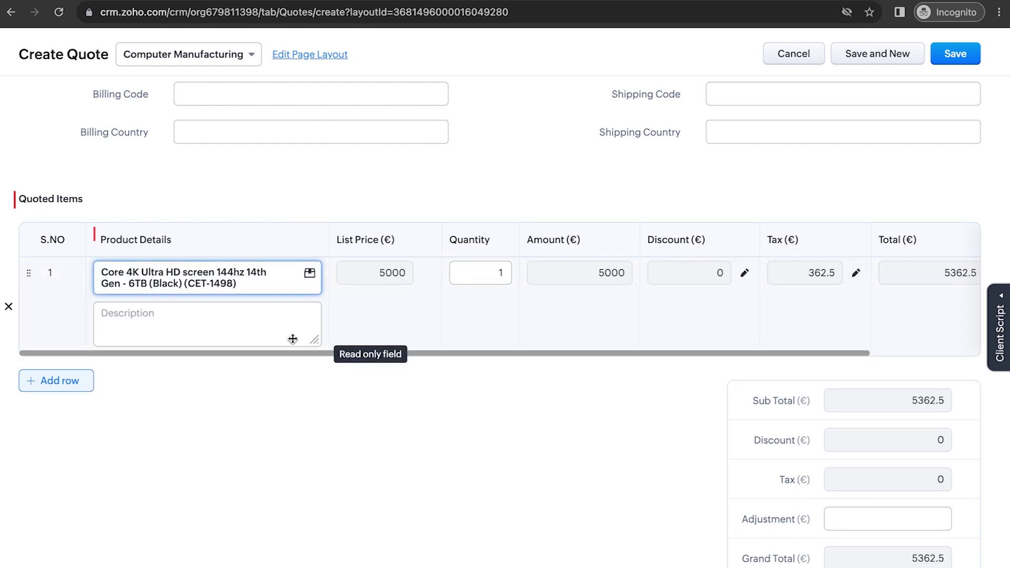
Add a second quoted item, CORE Micro Edge 14th Gen 15.6 inch - 1 TB - Blue (CET-1445).
{"action": "left_click", "coordinate": [70, 379]}
{"action": "left_click", "coordinate": [205, 366]}
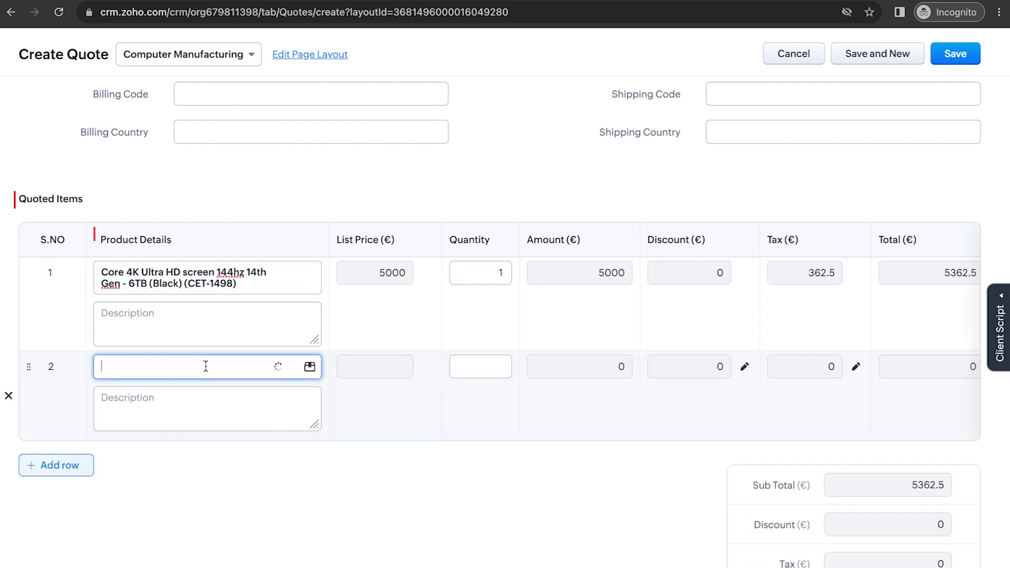
{"action": "scroll", "coordinate": [205, 447], "scroll_direction": "down", "scroll_amount": 10}
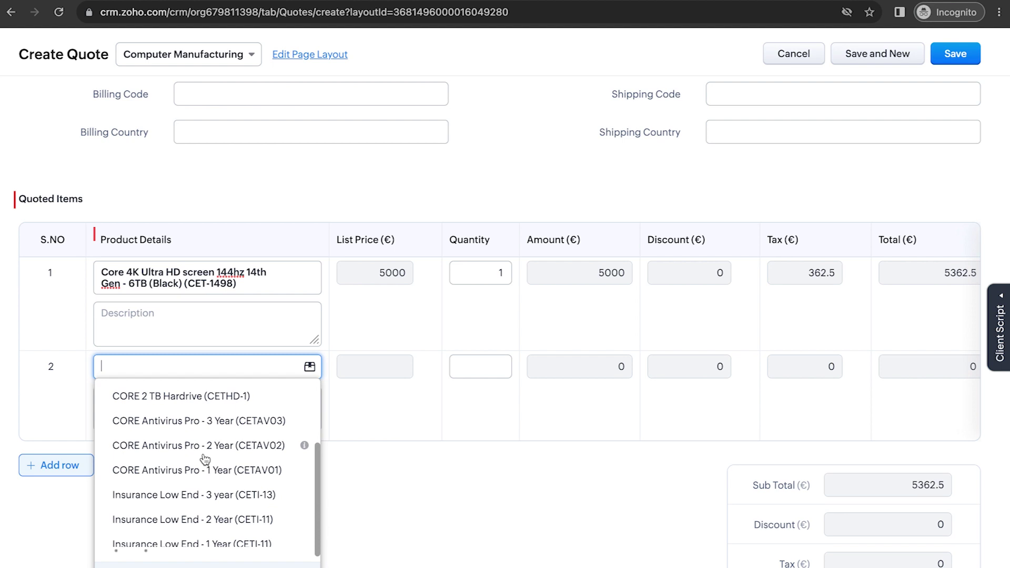
{"action": "scroll", "coordinate": [206, 459], "scroll_direction": "down", "scroll_amount": 1}
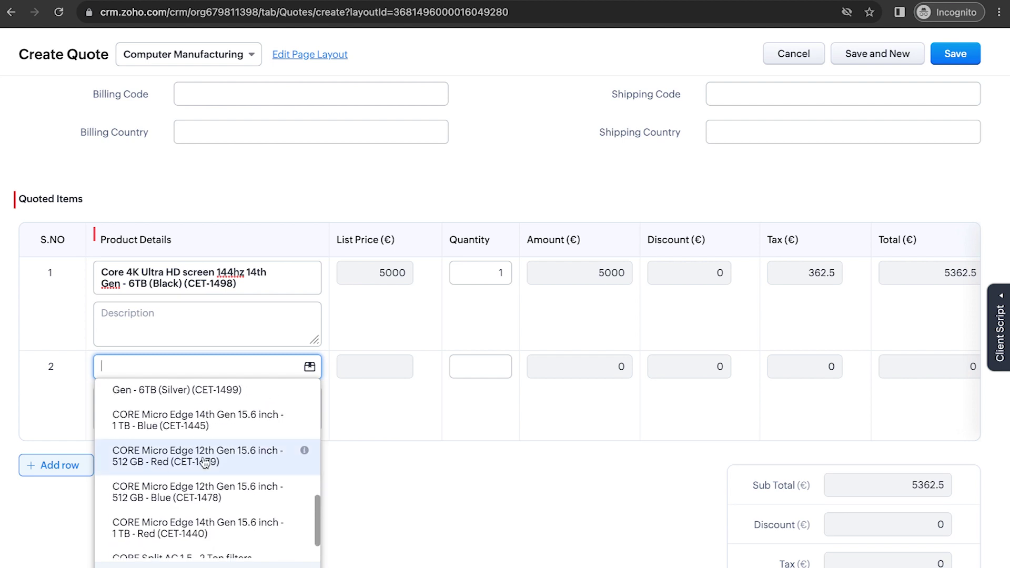
{"action": "left_click", "coordinate": [210, 428]}
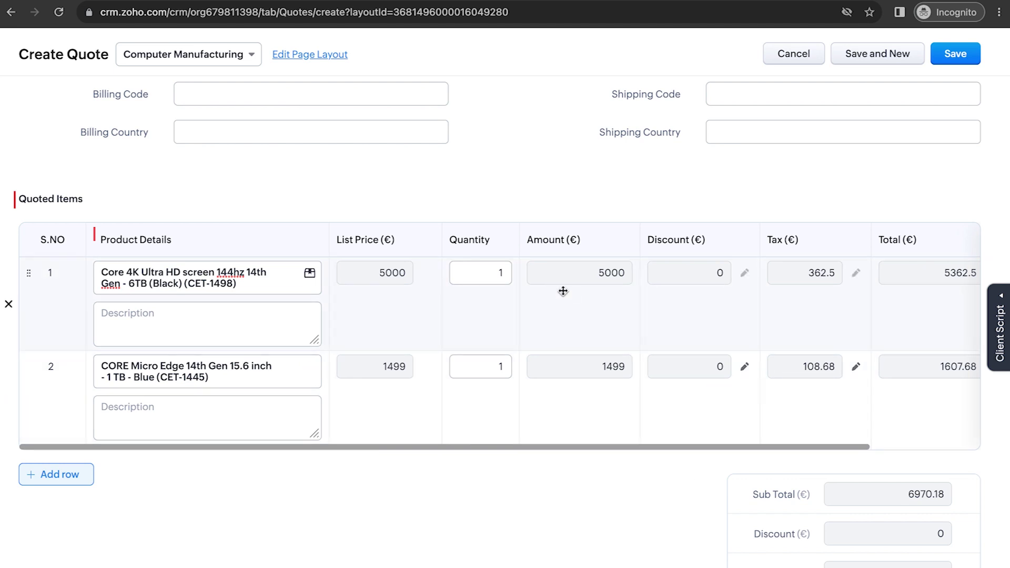
Review the CPQ discounts proposed for the two quoted items and go back to the quote without saving.
{"action": "left_click", "coordinate": [955, 53]}
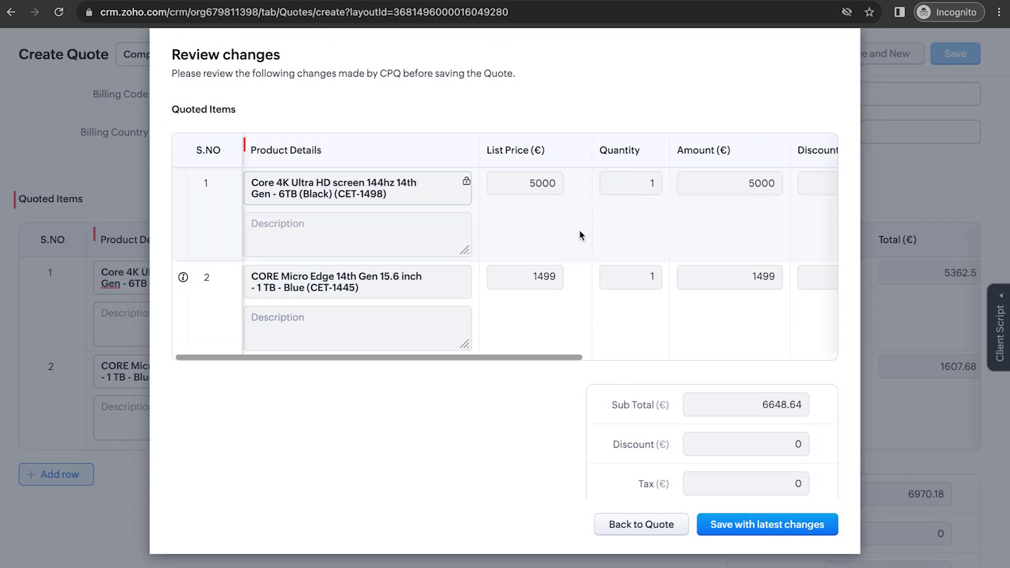
{"action": "scroll", "coordinate": [581, 234], "scroll_direction": "right", "scroll_amount": 5}
{"action": "scroll", "coordinate": [581, 234], "scroll_direction": "right", "scroll_amount": 1}
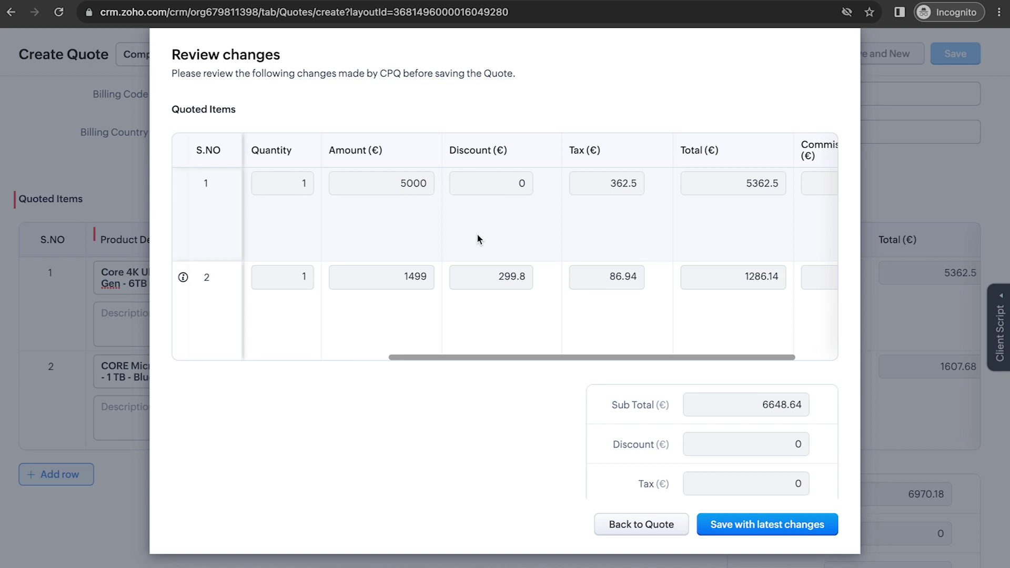
{"action": "scroll", "coordinate": [476, 239], "scroll_direction": "left", "scroll_amount": 5}
{"action": "left_click", "coordinate": [633, 514]}
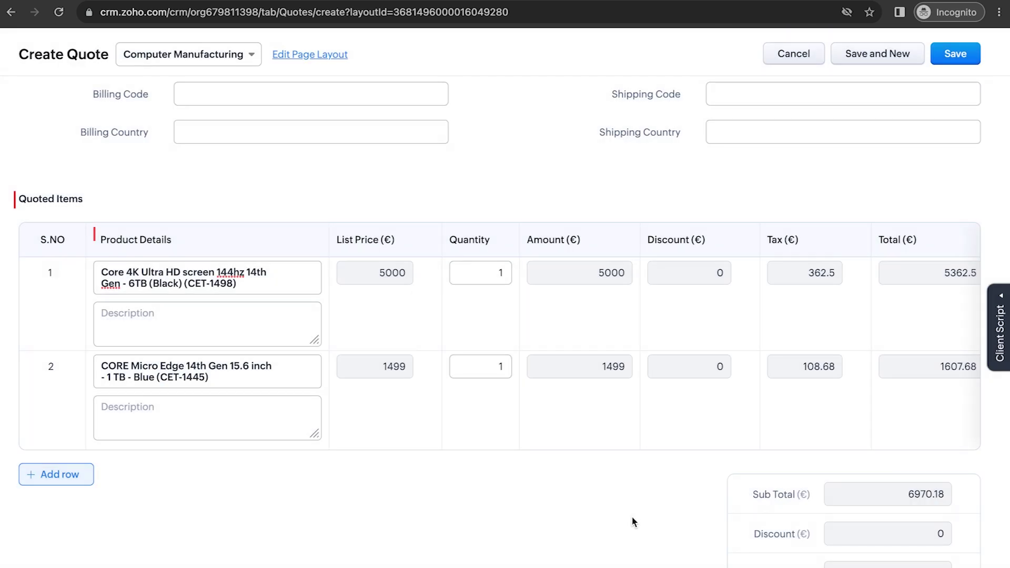
Replace the first quoted item with Core 4K Ultra HD screen 144hz 14th Gen - 6TB (Silver) (CET-1499).
{"action": "left_click", "coordinate": [296, 274]}
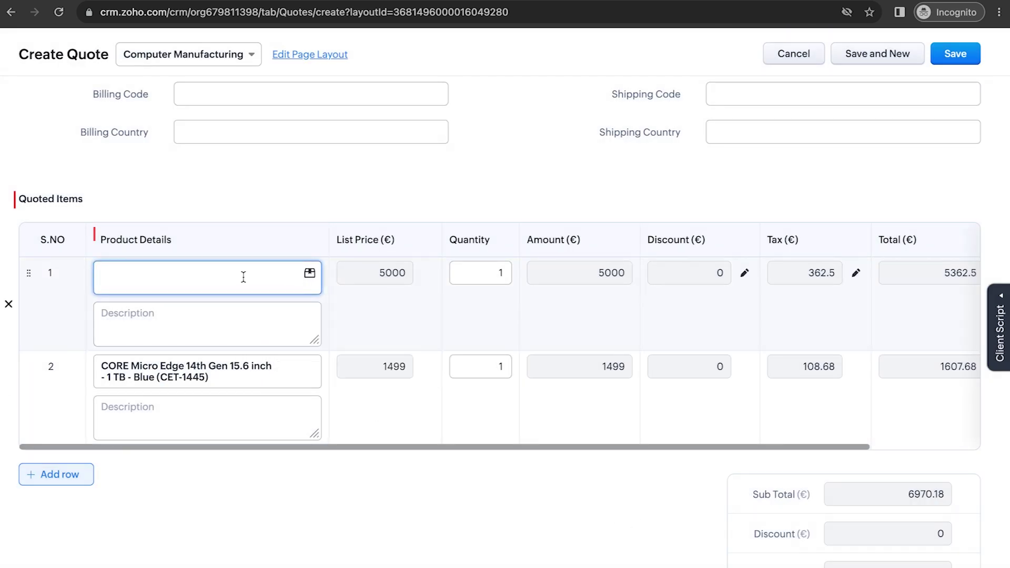
{"action": "scroll", "coordinate": [263, 362], "scroll_direction": "down", "scroll_amount": 5}
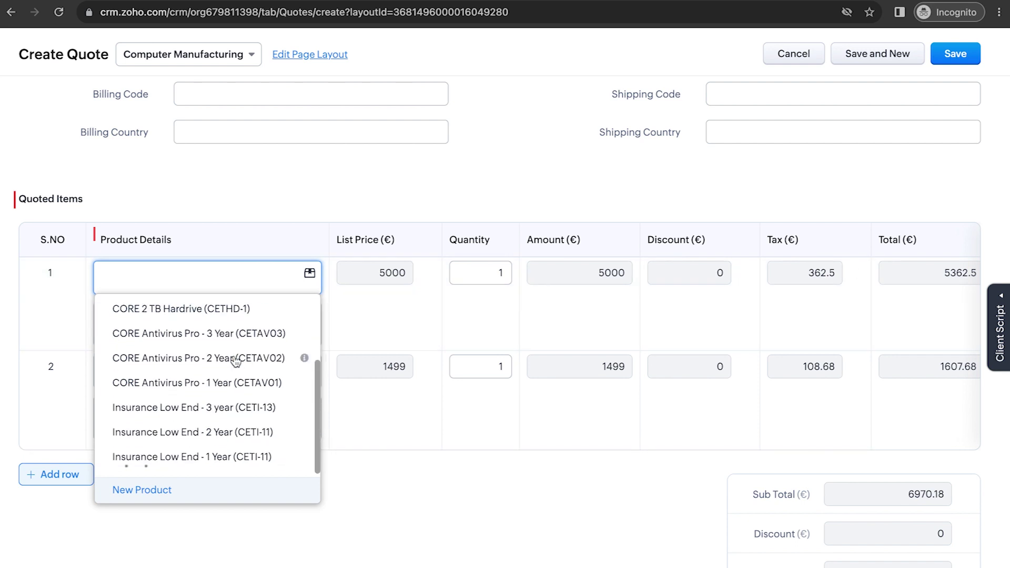
{"action": "scroll", "coordinate": [235, 361], "scroll_direction": "down", "scroll_amount": 2}
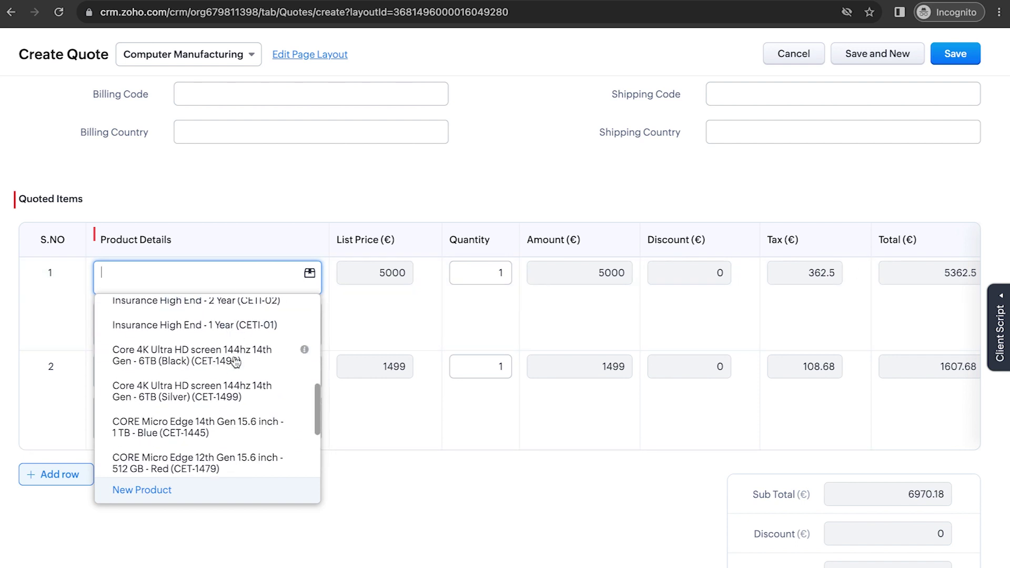
{"action": "left_click", "coordinate": [232, 389]}
Review the discounts applied by CPQ and save the quote with the latest changes.
{"action": "left_click", "coordinate": [964, 56]}
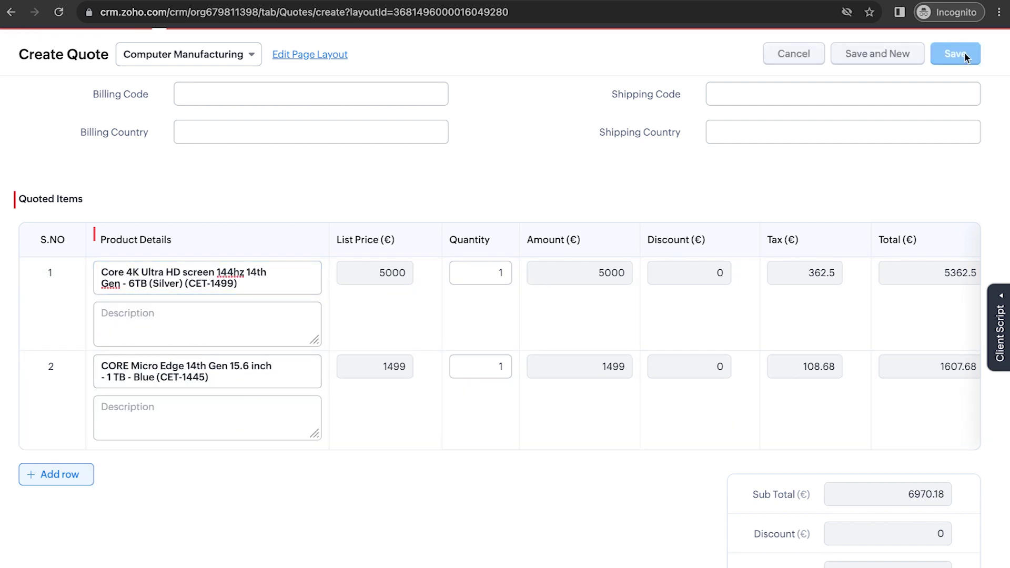
{"action": "scroll", "coordinate": [560, 242], "scroll_direction": "right", "scroll_amount": 5}
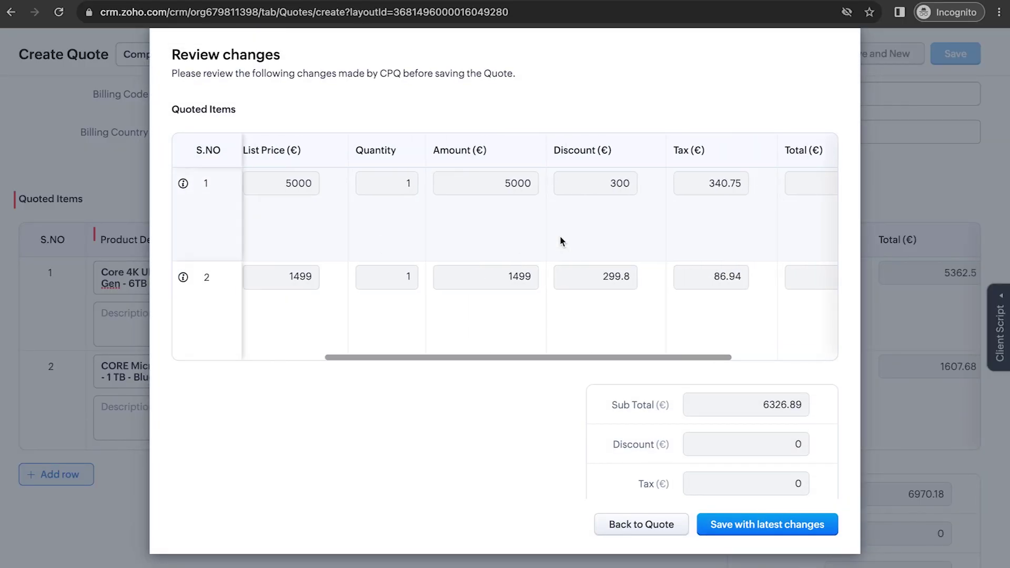
{"action": "left_click", "coordinate": [733, 526]}
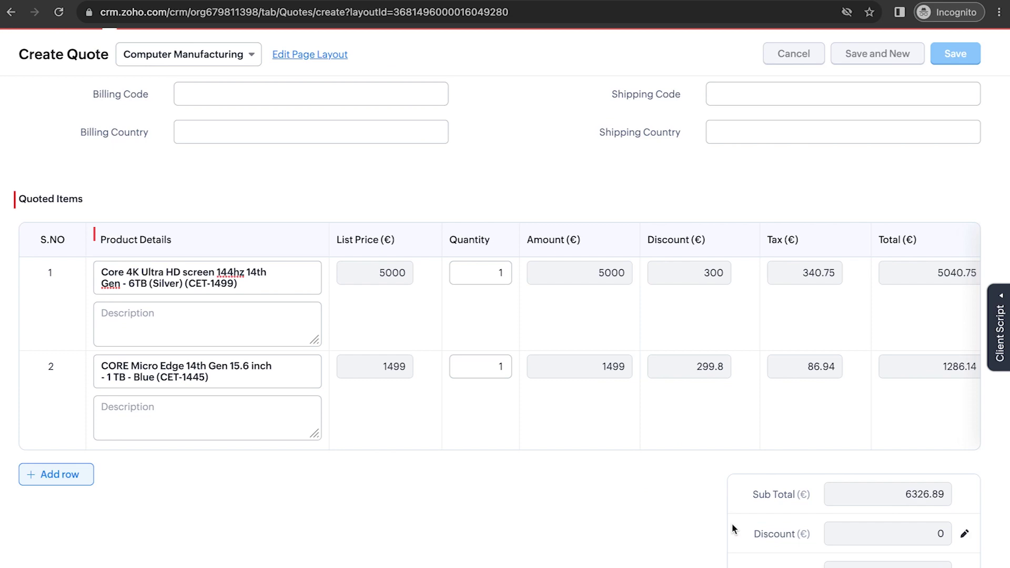
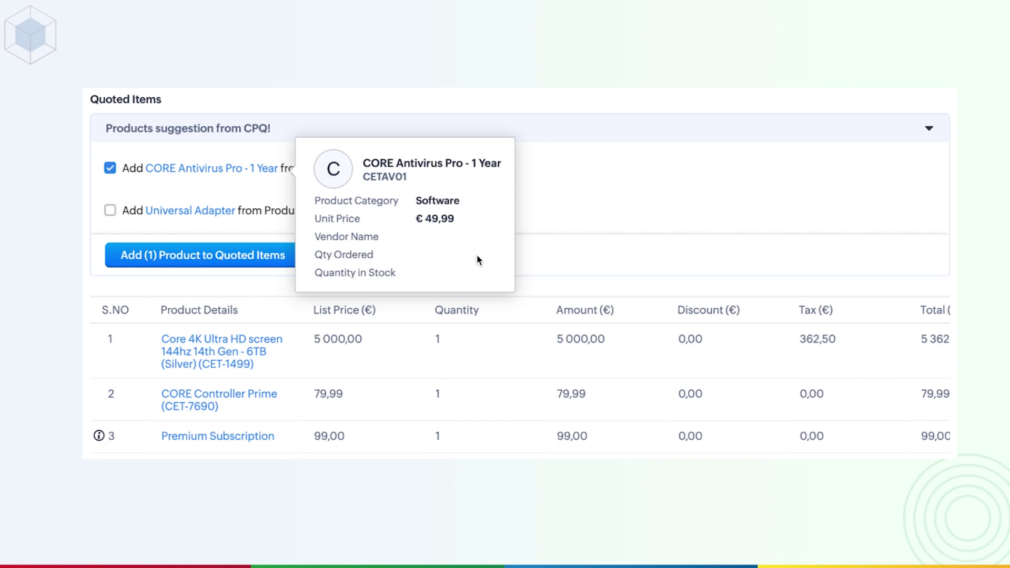
Discard the unsaved product configurator rule for CORE Controller Prime and CORE Wireless TV Stick.
{"action": "left_click", "coordinate": [898, 97]}
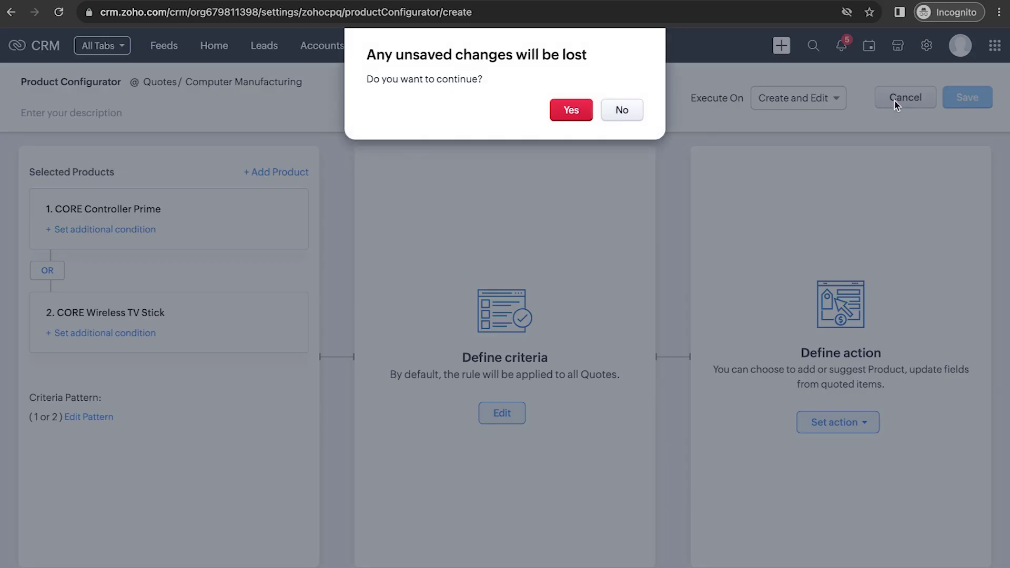
{"action": "left_click", "coordinate": [570, 111]}
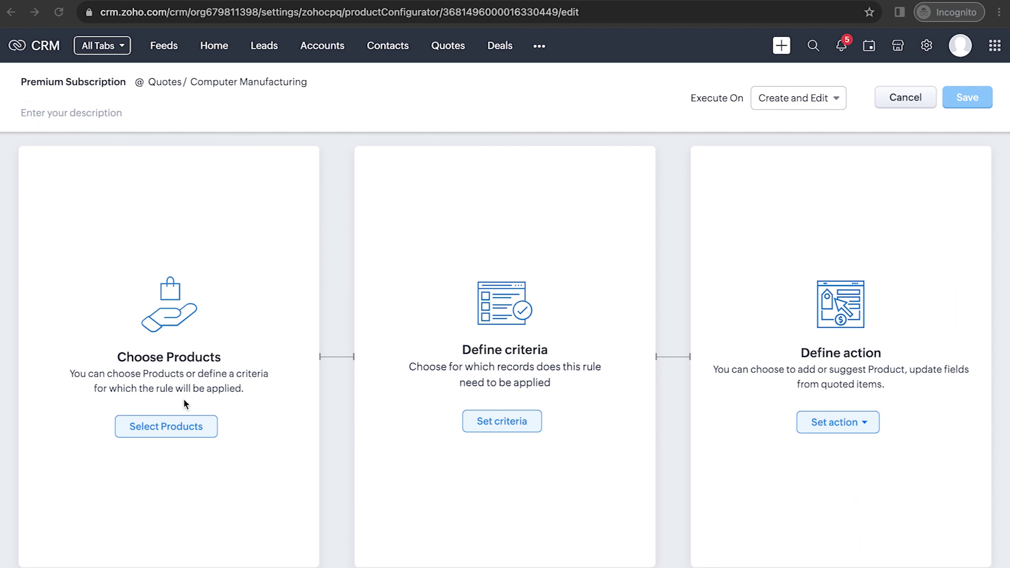
Make the Premium Subscription configurator rule consider any product in the quoted items.
{"action": "left_click", "coordinate": [178, 428]}
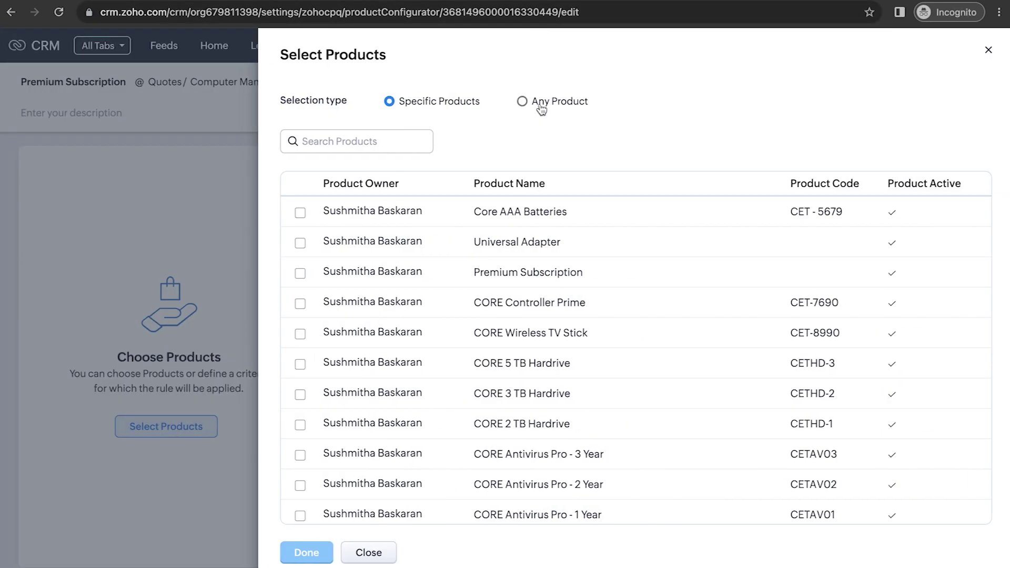
{"action": "left_click", "coordinate": [540, 105]}
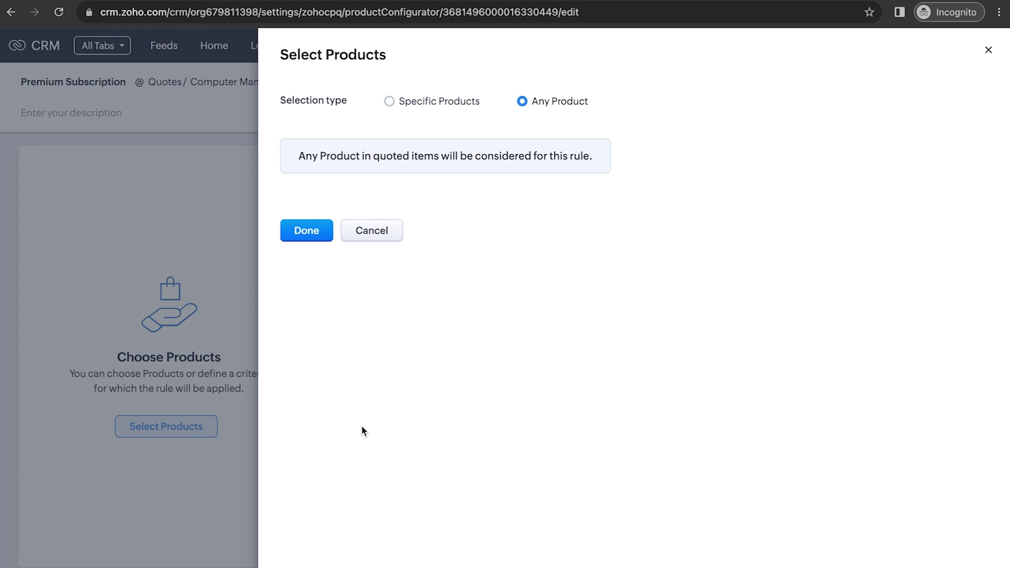
{"action": "left_click", "coordinate": [313, 231]}
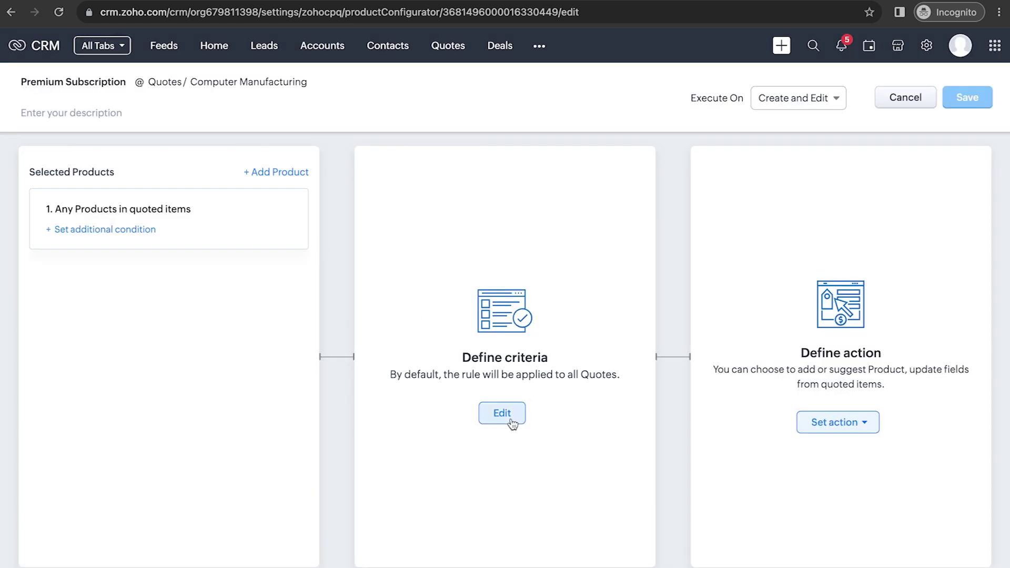
Examine the quoted-item fields available for an additional product condition and the modules available for the rule's criteria.
{"action": "left_click", "coordinate": [124, 231]}
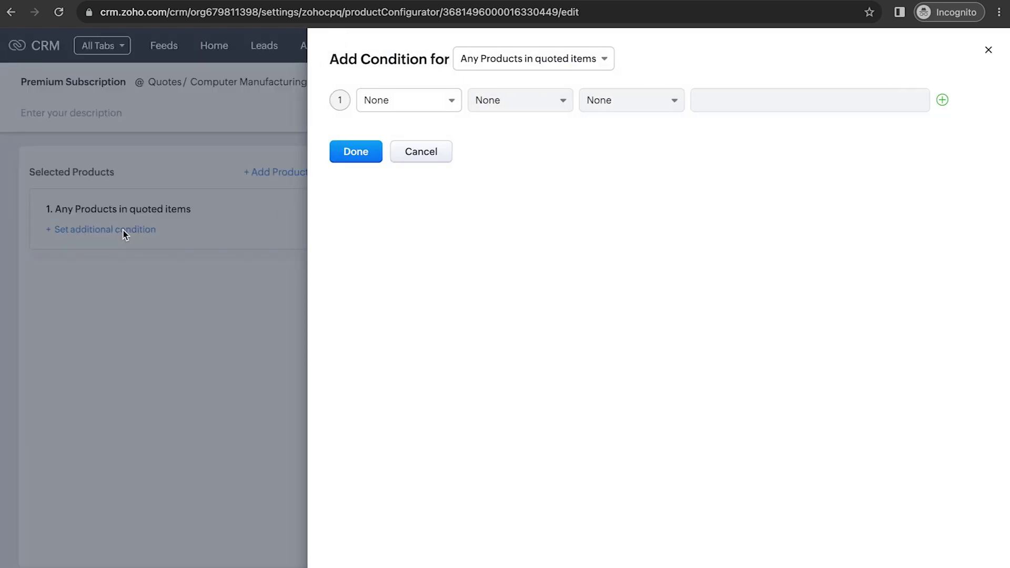
{"action": "left_click", "coordinate": [410, 102]}
{"action": "left_click", "coordinate": [408, 149]}
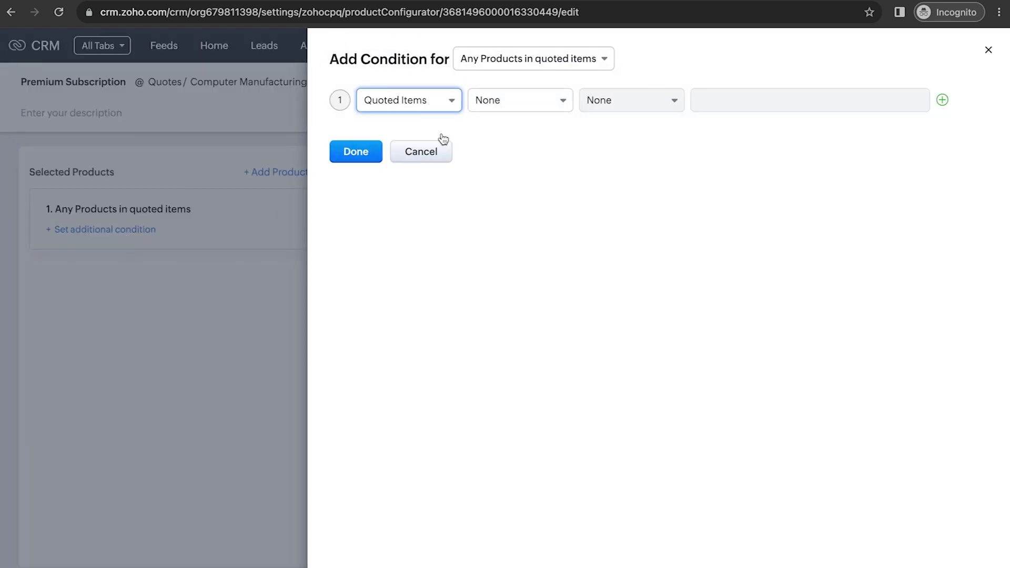
{"action": "left_click", "coordinate": [530, 106]}
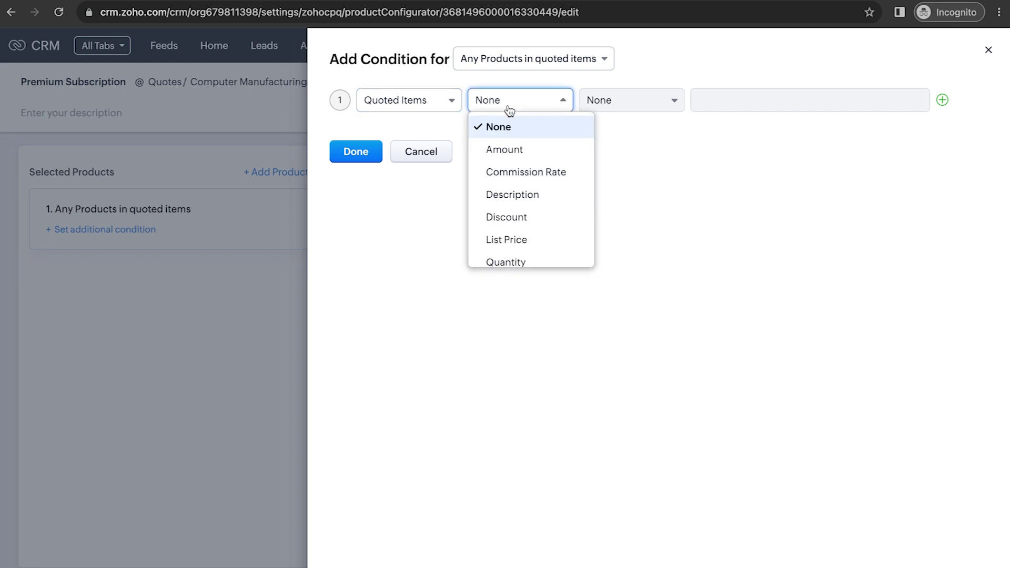
{"action": "scroll", "coordinate": [514, 207], "scroll_direction": "down", "scroll_amount": 1}
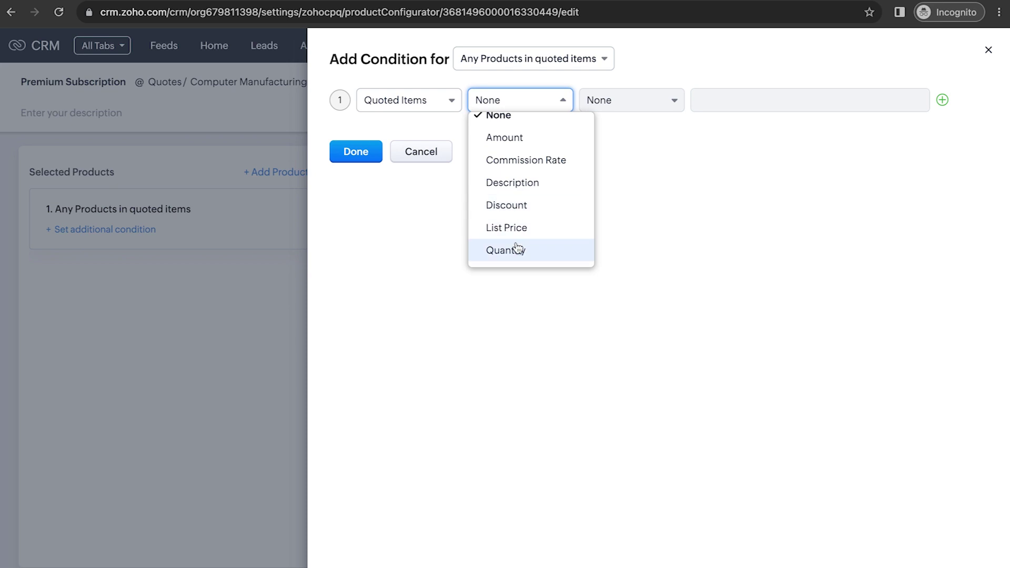
{"action": "scroll", "coordinate": [525, 241], "scroll_direction": "down", "scroll_amount": 3}
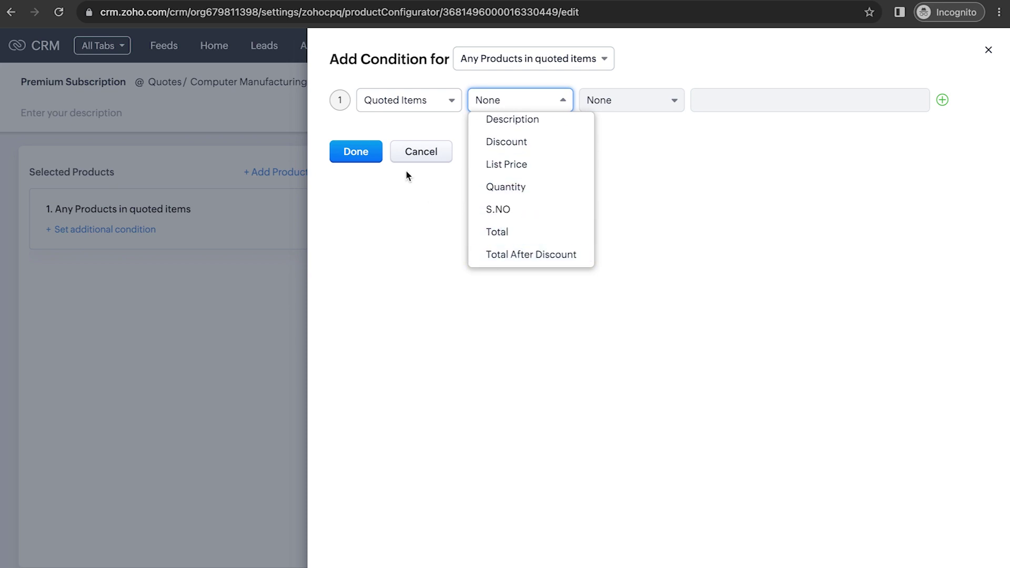
{"action": "left_click", "coordinate": [397, 157]}
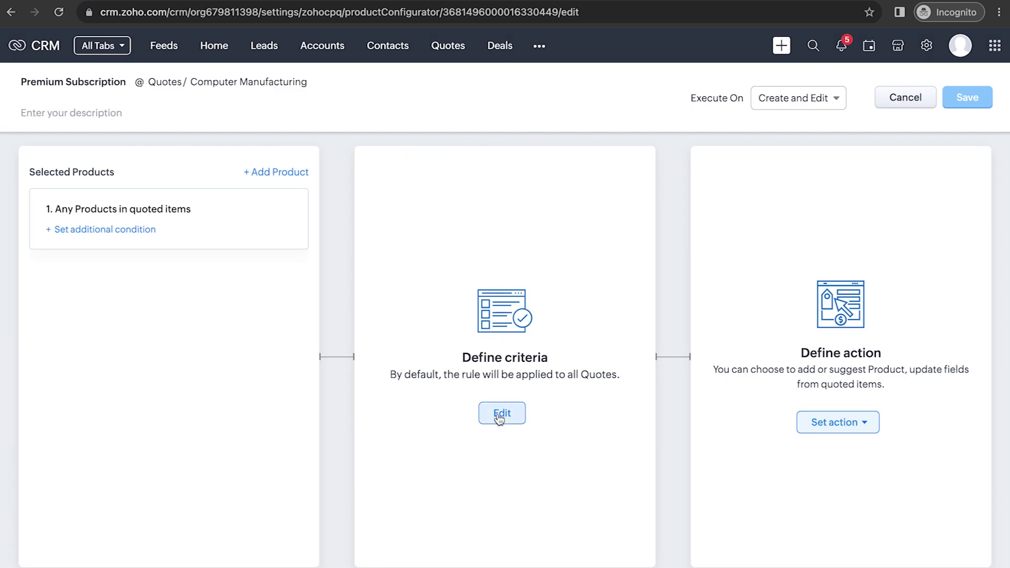
{"action": "left_click", "coordinate": [497, 414]}
{"action": "left_click", "coordinate": [440, 100]}
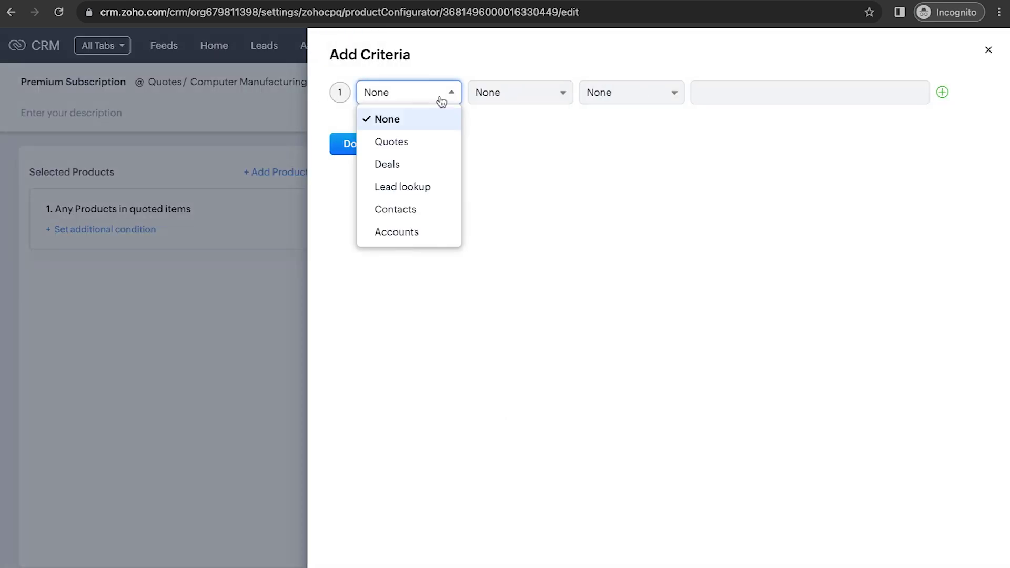
{"action": "left_click", "coordinate": [478, 141]}
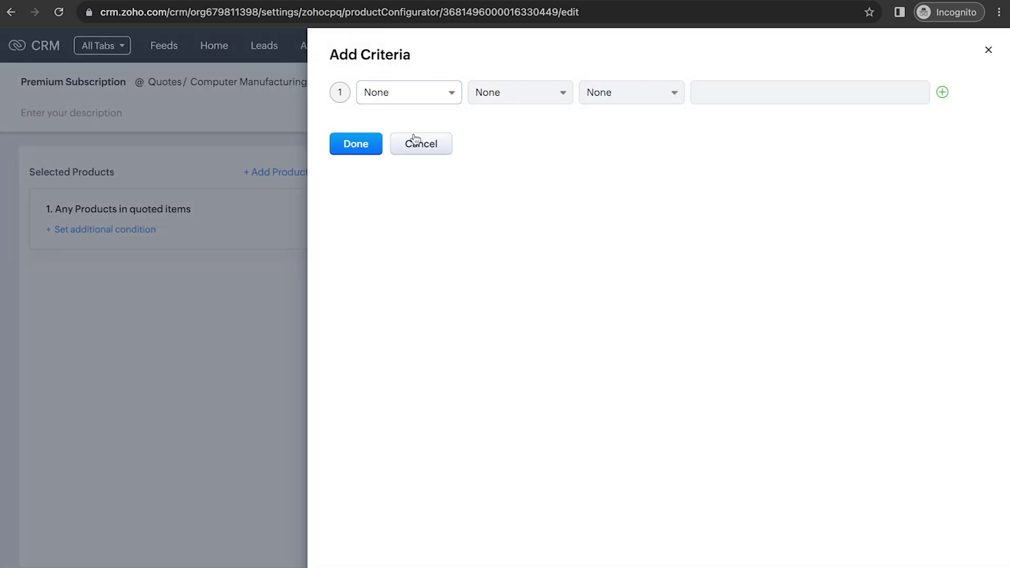
{"action": "left_click", "coordinate": [412, 143]}
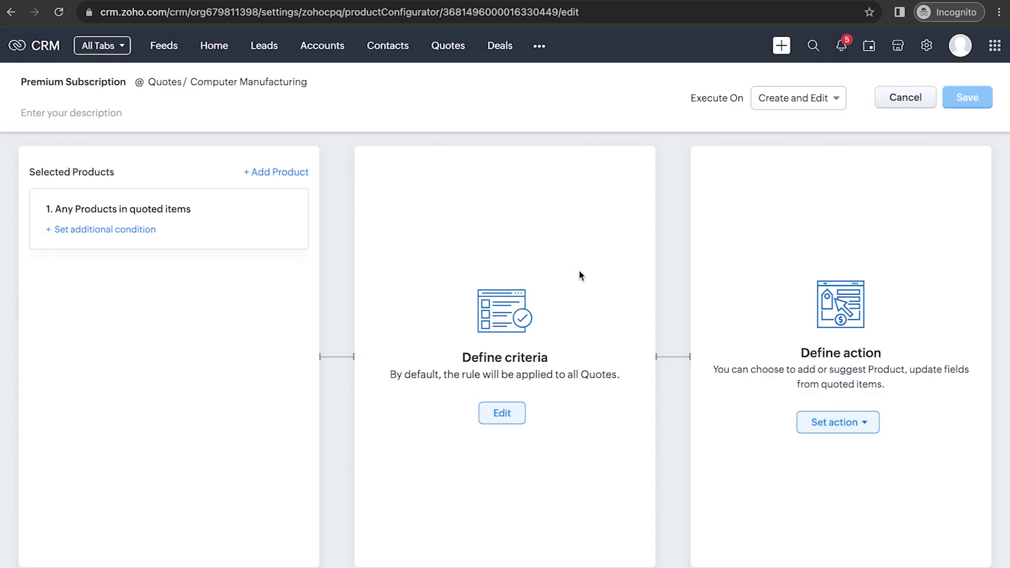
Set the rule's action to suggest the Premium Subscription product.
{"action": "left_click", "coordinate": [837, 422]}
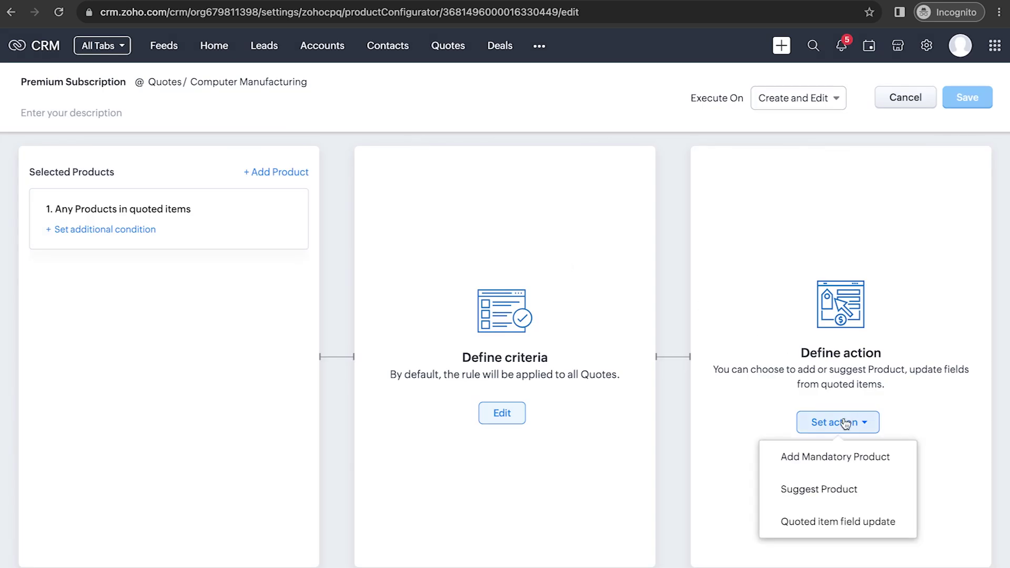
{"action": "left_click", "coordinate": [830, 488]}
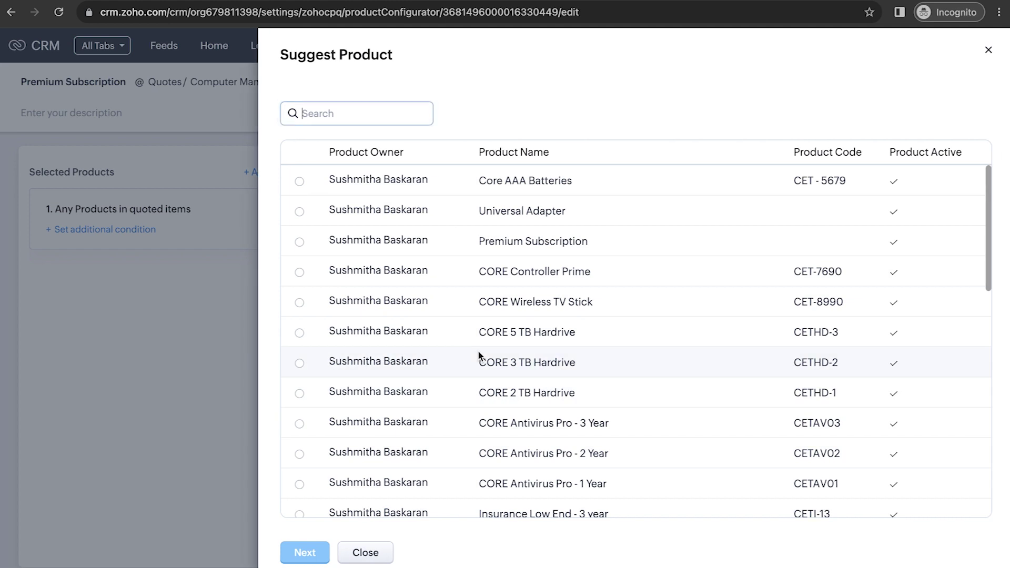
{"action": "left_click", "coordinate": [300, 242]}
{"action": "left_click", "coordinate": [305, 552]}
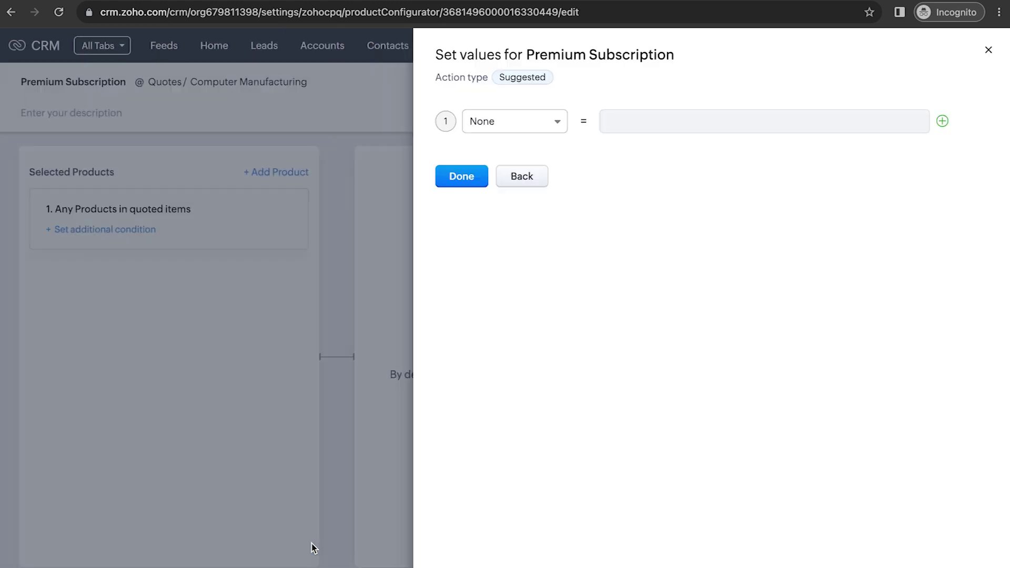
Give the suggested product an absolute quantity of 1 and save the Premium Subscription rule.
{"action": "left_click", "coordinate": [543, 125]}
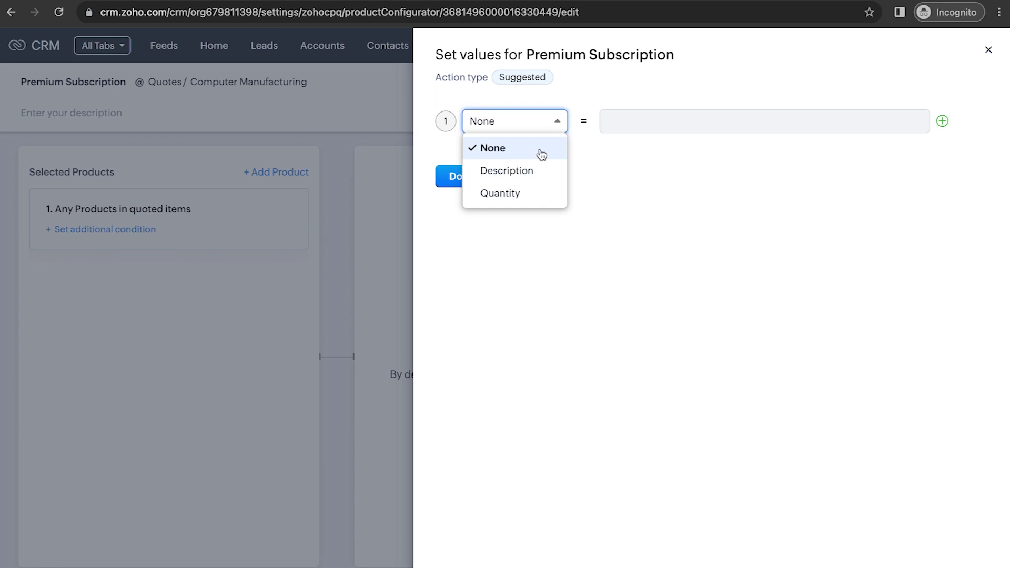
{"action": "left_click", "coordinate": [535, 194]}
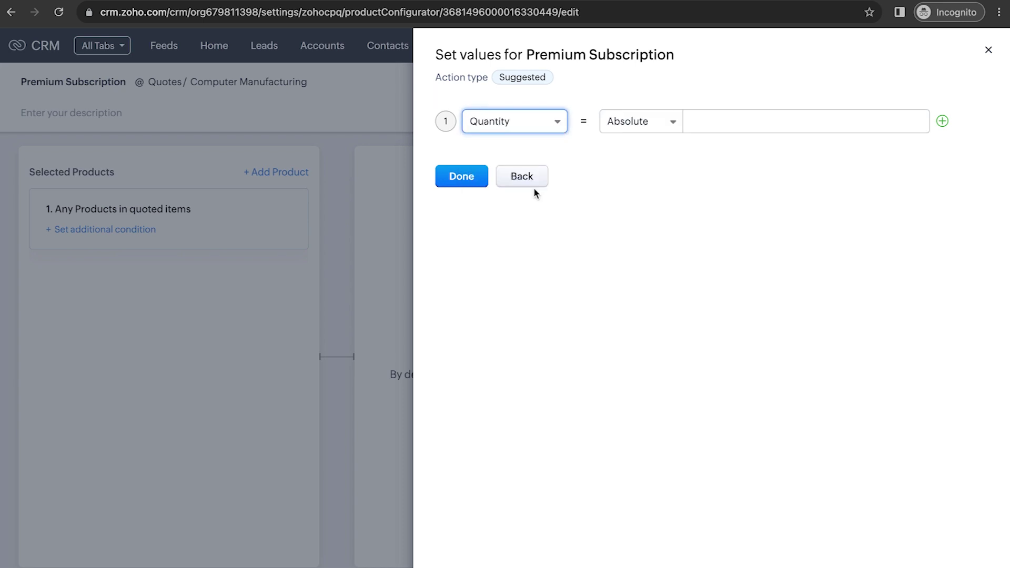
{"action": "left_click", "coordinate": [731, 127]}
{"action": "type", "text": "1"}
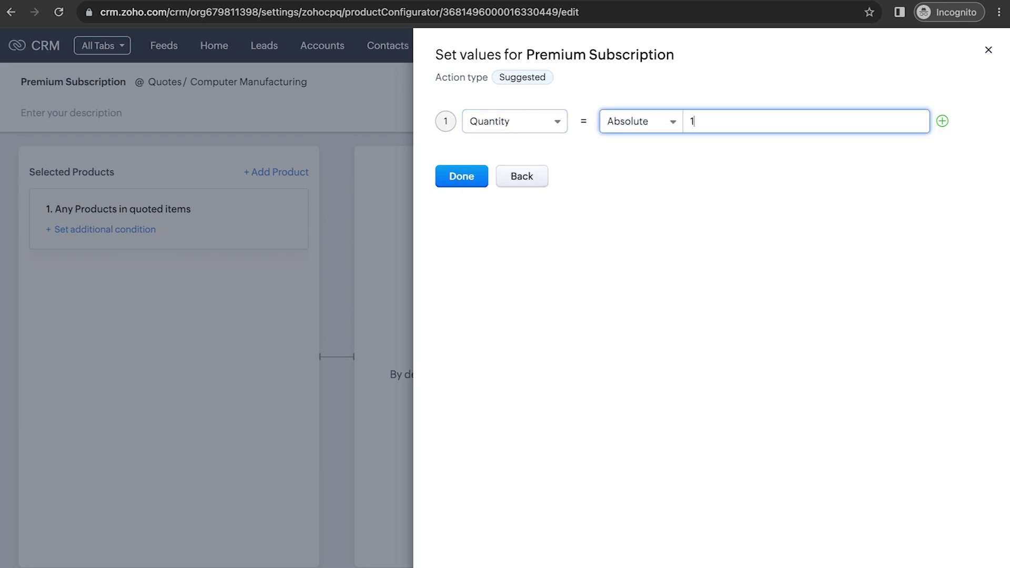
{"action": "left_click", "coordinate": [475, 176]}
{"action": "left_click", "coordinate": [963, 99]}
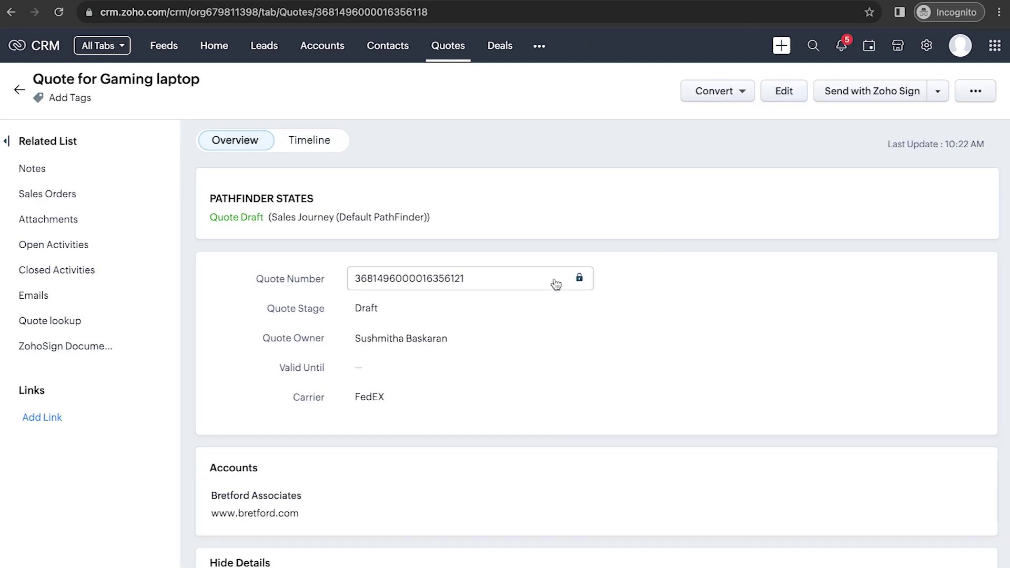
Add the Premium Subscription suggested by CPQ to the quoted items of the gaming laptop quote.
{"action": "scroll", "coordinate": [556, 284], "scroll_direction": "down", "scroll_amount": 15}
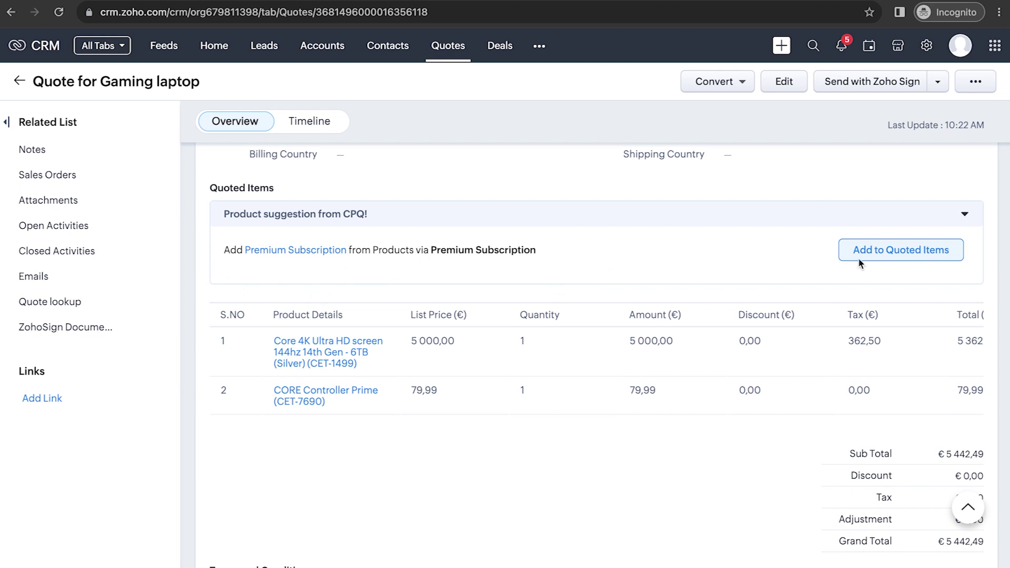
{"action": "left_click", "coordinate": [894, 257]}
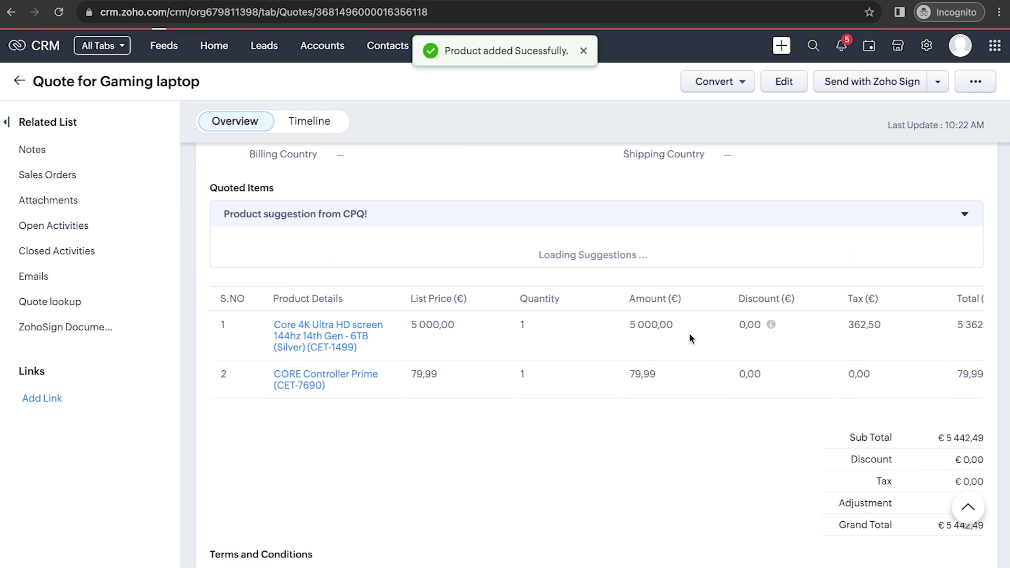
{"action": "scroll", "coordinate": [691, 338], "scroll_direction": "down", "scroll_amount": 15}
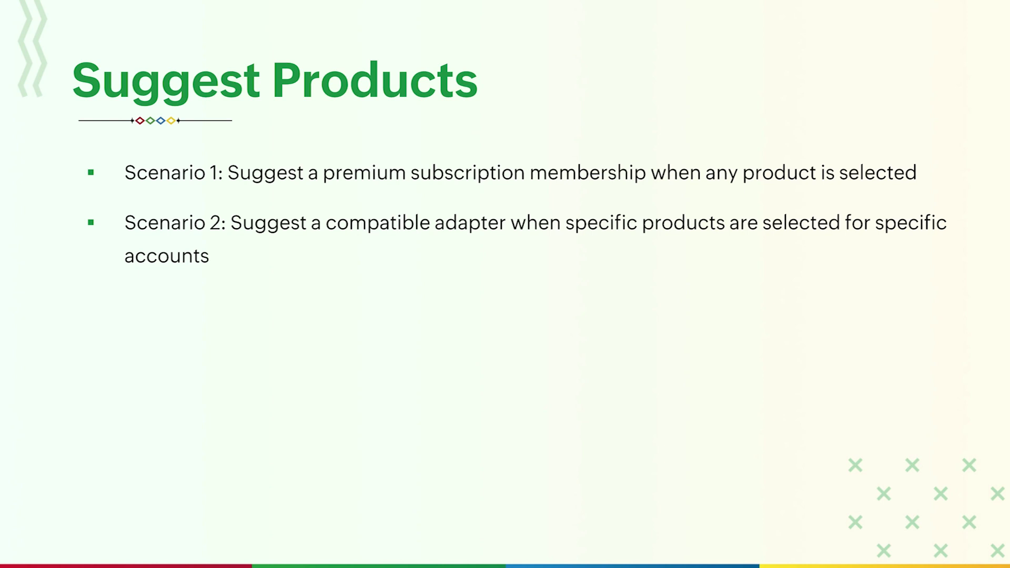
{"action": "left_click", "coordinate": [140, 117]}
{"action": "key", "text": "ctrl+Right"}
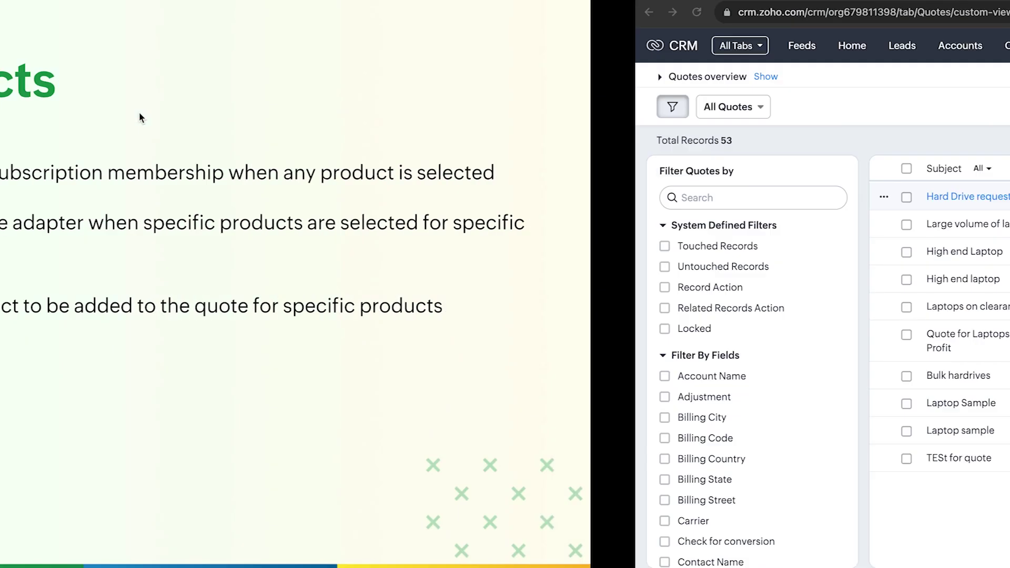
Open the CPQ product configurator rules in the CRM setup.
{"action": "left_click", "coordinate": [926, 45]}
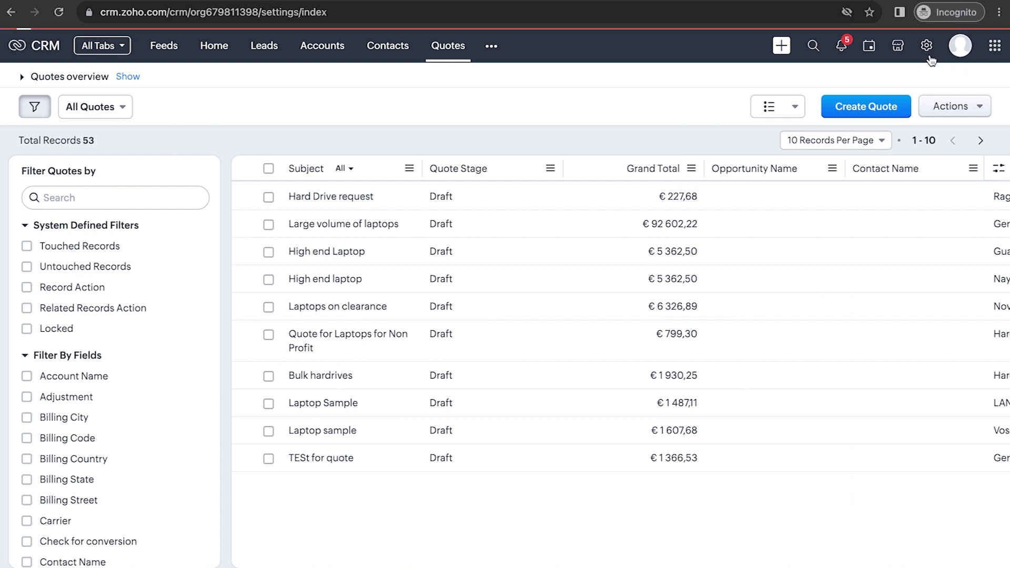
{"action": "scroll", "coordinate": [257, 290], "scroll_direction": "down", "scroll_amount": 5}
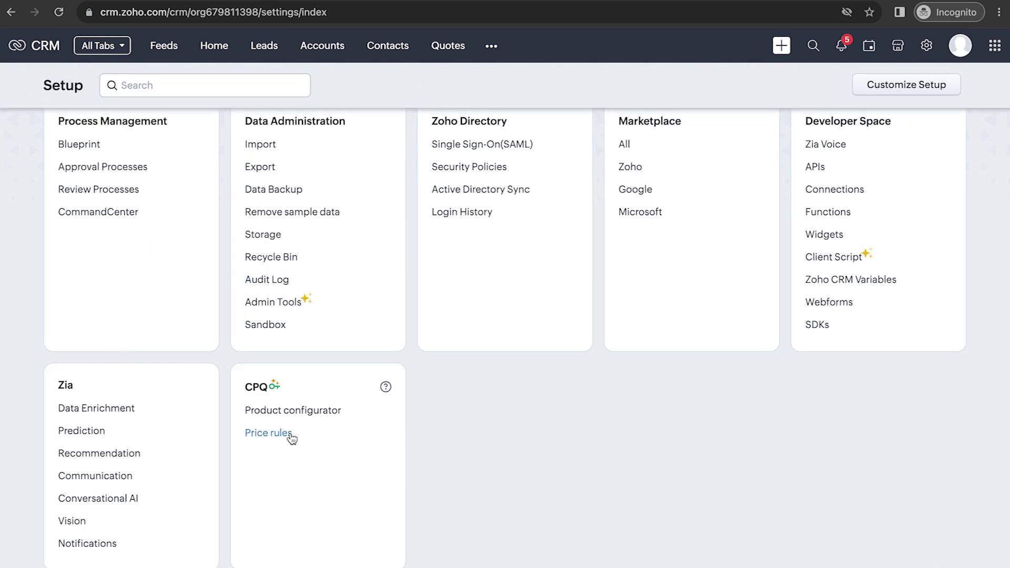
{"action": "left_click", "coordinate": [298, 410]}
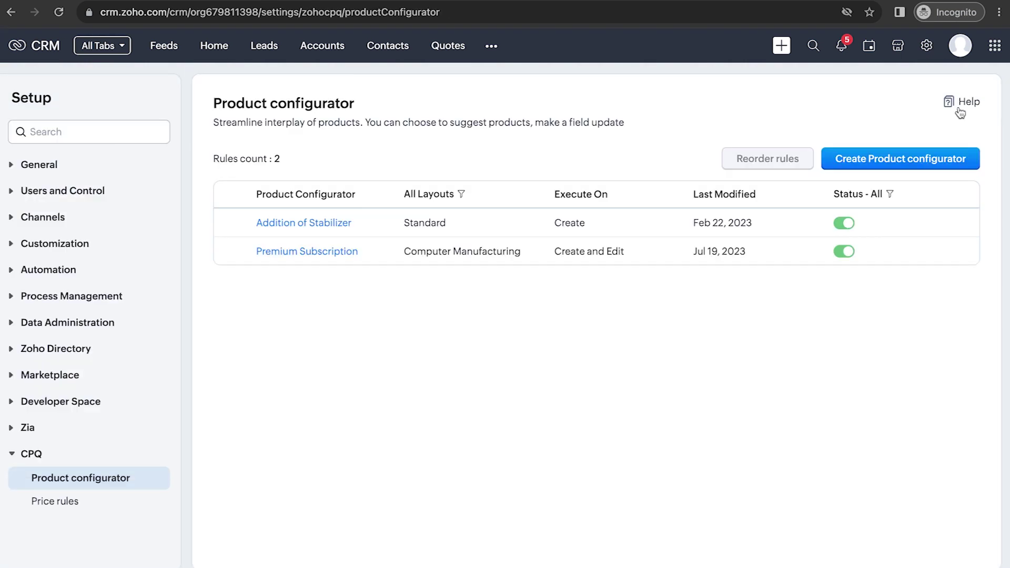
Create a product configurator rule named "Adapter suggestion" for the Computer Manufacturing layout.
{"action": "left_click", "coordinate": [926, 152]}
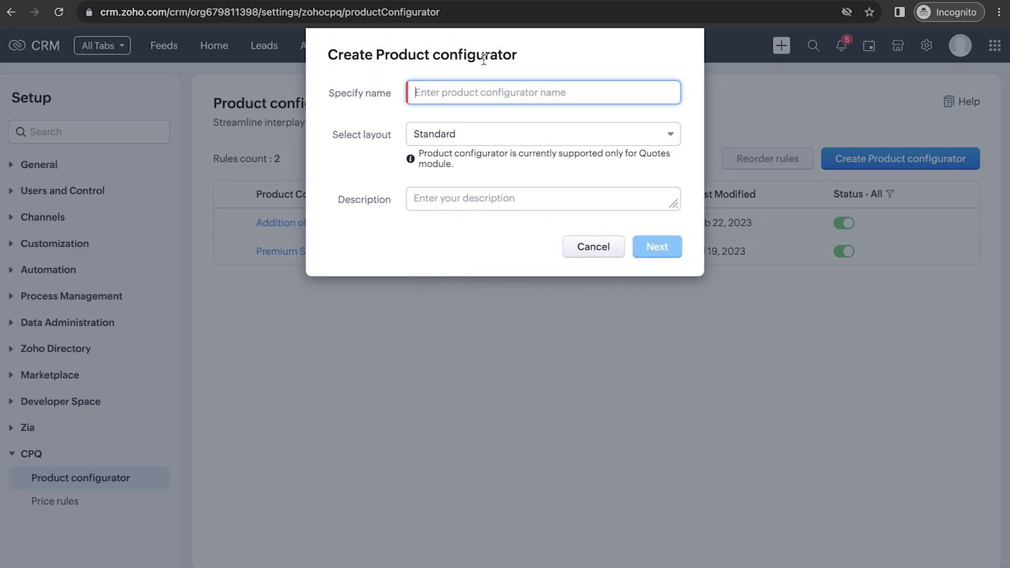
{"action": "type", "text": "Ad"}
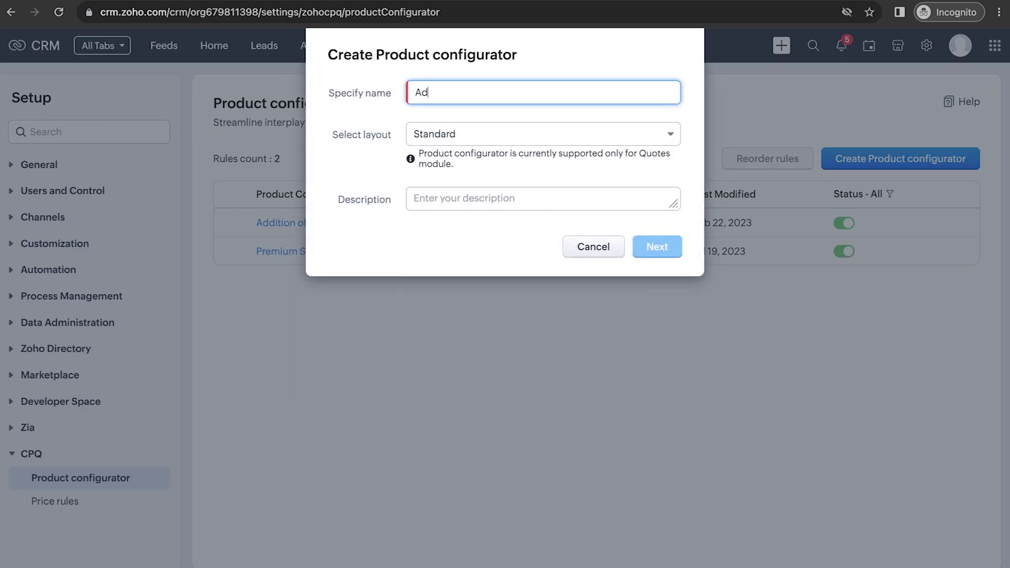
{"action": "type", "text": "apter suggestion"}
{"action": "left_click", "coordinate": [471, 132]}
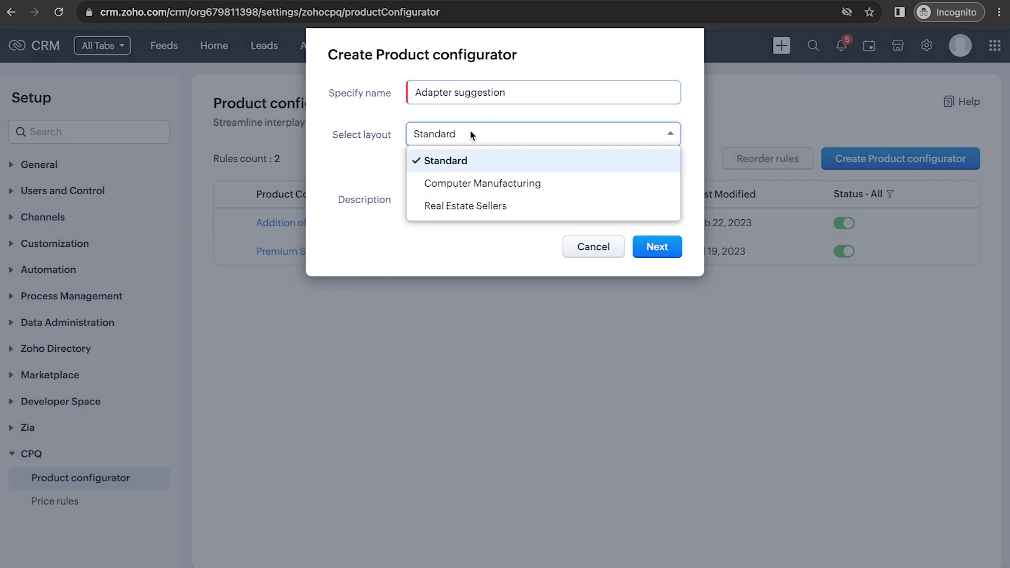
{"action": "left_click", "coordinate": [463, 183]}
{"action": "left_click", "coordinate": [654, 257]}
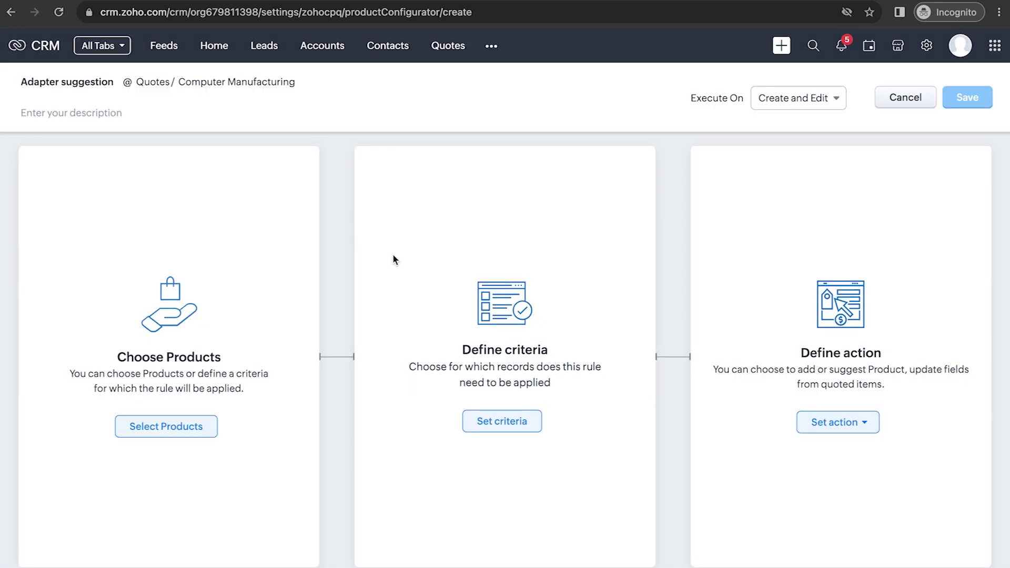
Apply the rule to CORE Micro Edge 14th Gen 15.6 inch - 1 TB - Blue OR CORE Micro Edge 12th Gen 15.6 inch - 512 GB - Red.
{"action": "left_click", "coordinate": [180, 426]}
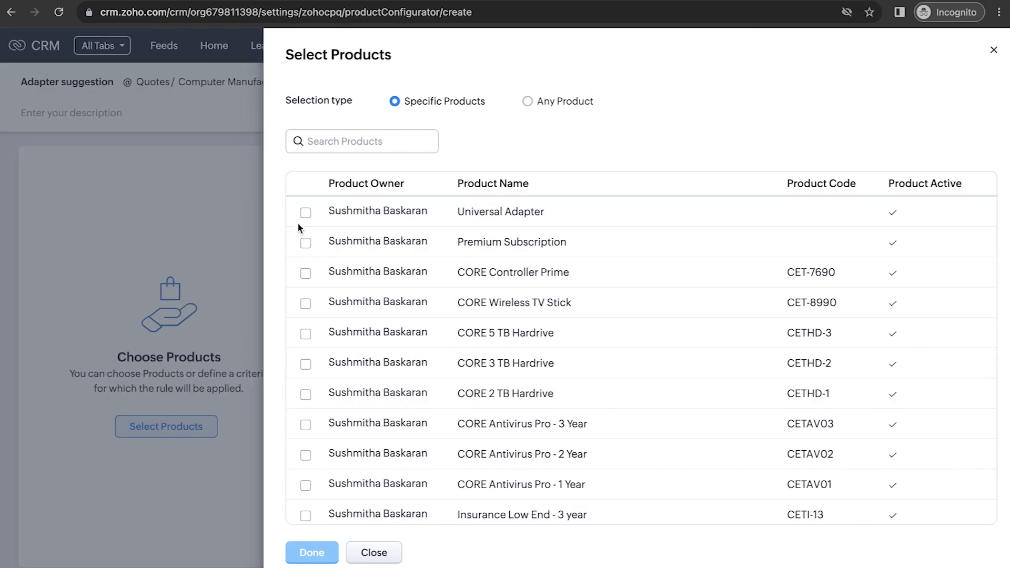
{"action": "scroll", "coordinate": [388, 354], "scroll_direction": "down", "scroll_amount": 5}
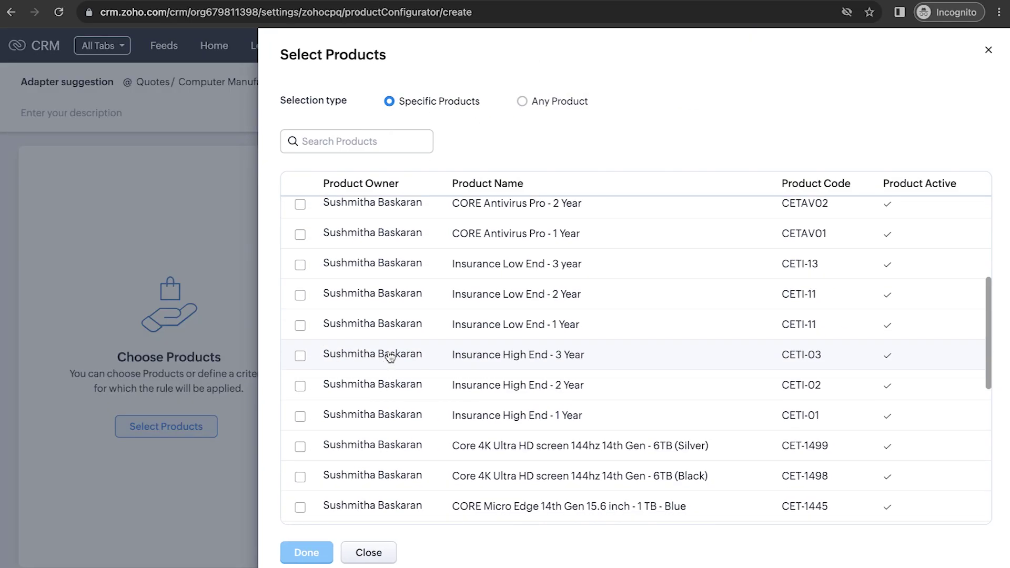
{"action": "scroll", "coordinate": [390, 357], "scroll_direction": "down", "scroll_amount": 2}
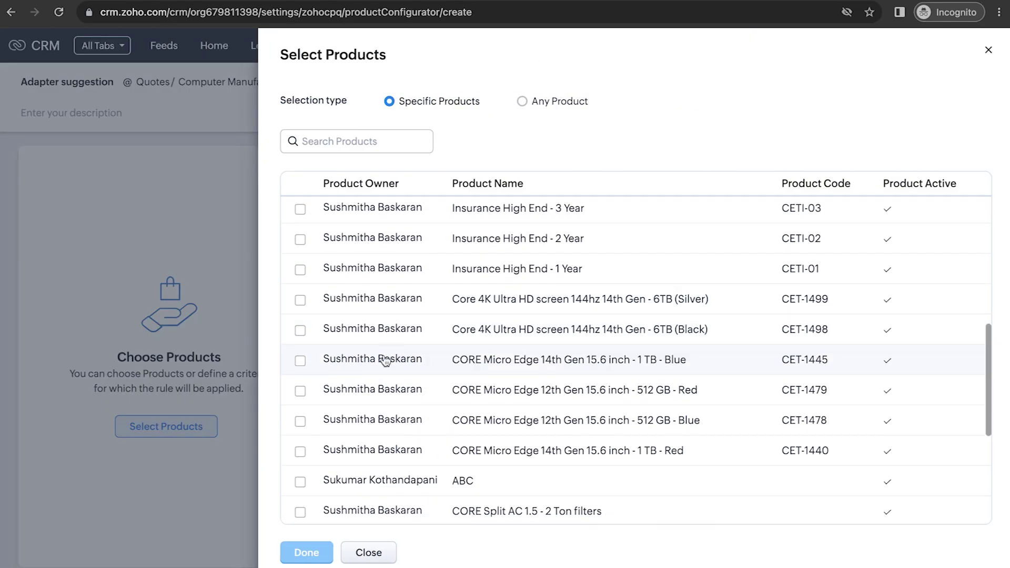
{"action": "left_click", "coordinate": [391, 363]}
{"action": "left_click", "coordinate": [365, 394]}
{"action": "left_click", "coordinate": [307, 559]}
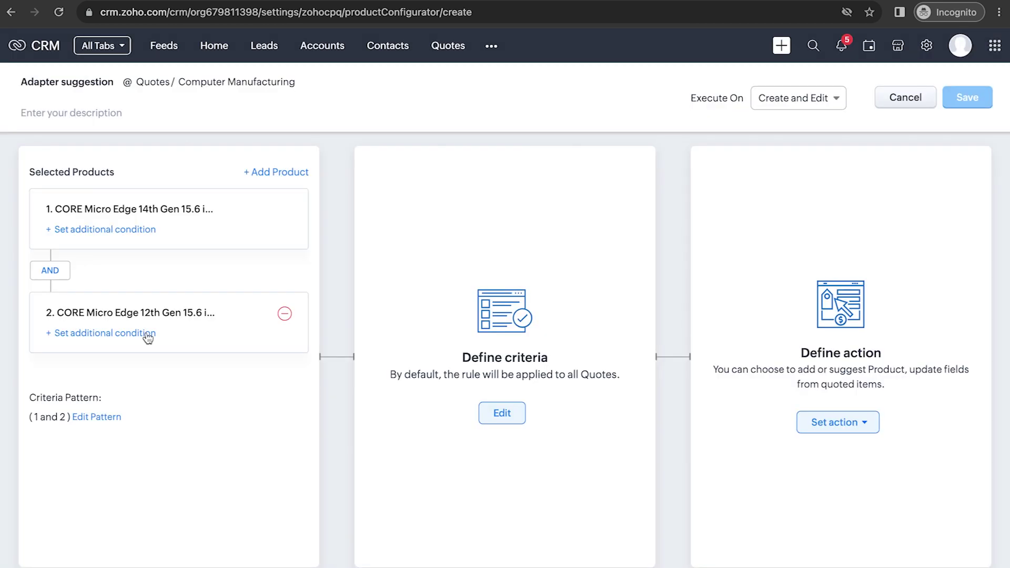
{"action": "left_click", "coordinate": [50, 271]}
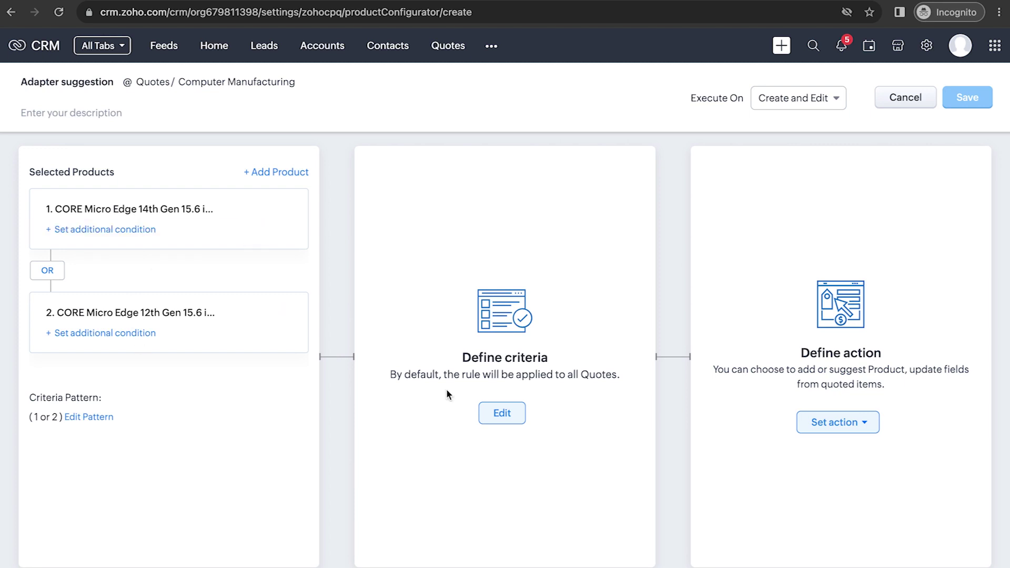
Limit the rule to quotes whose Accounts Billing Country isn't US.
{"action": "left_click", "coordinate": [502, 413]}
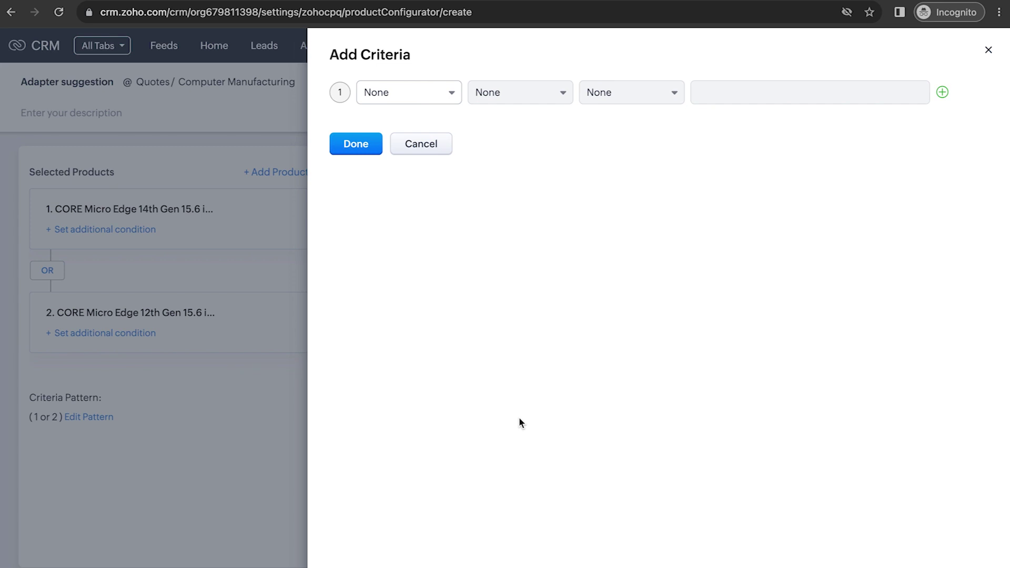
{"action": "left_click", "coordinate": [424, 100]}
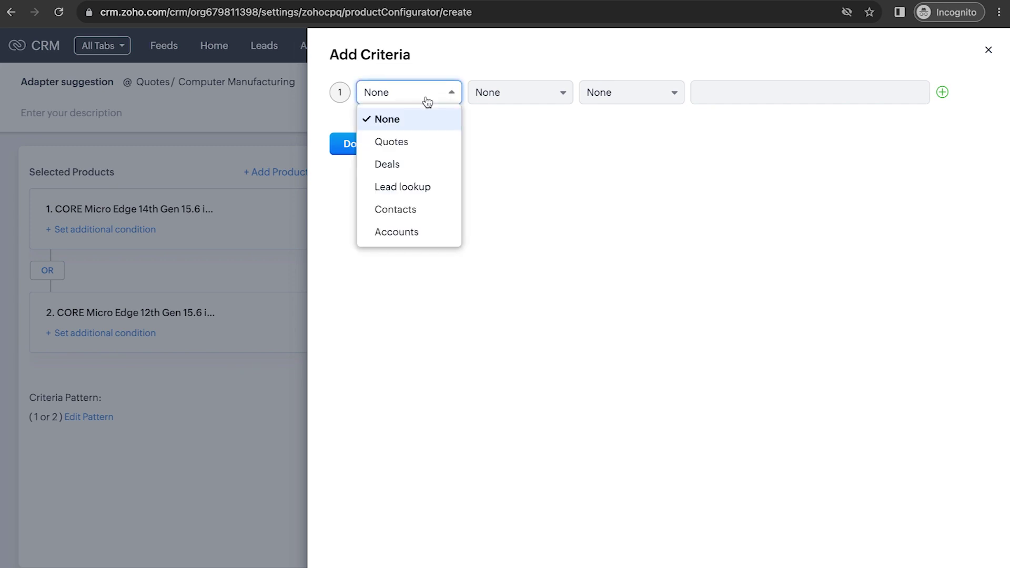
{"action": "left_click", "coordinate": [407, 232]}
{"action": "left_click", "coordinate": [522, 90]}
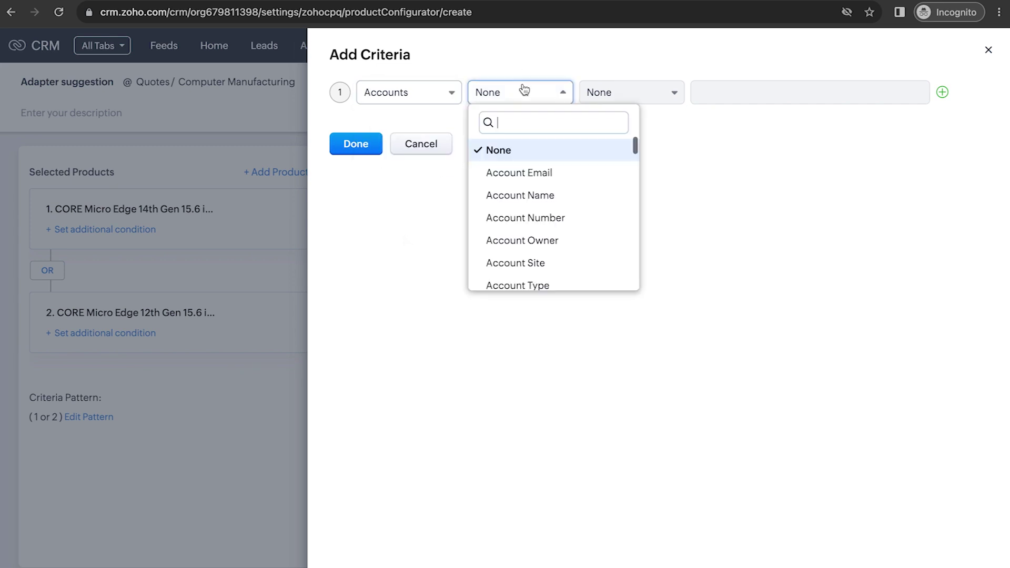
{"action": "type", "text": "country"}
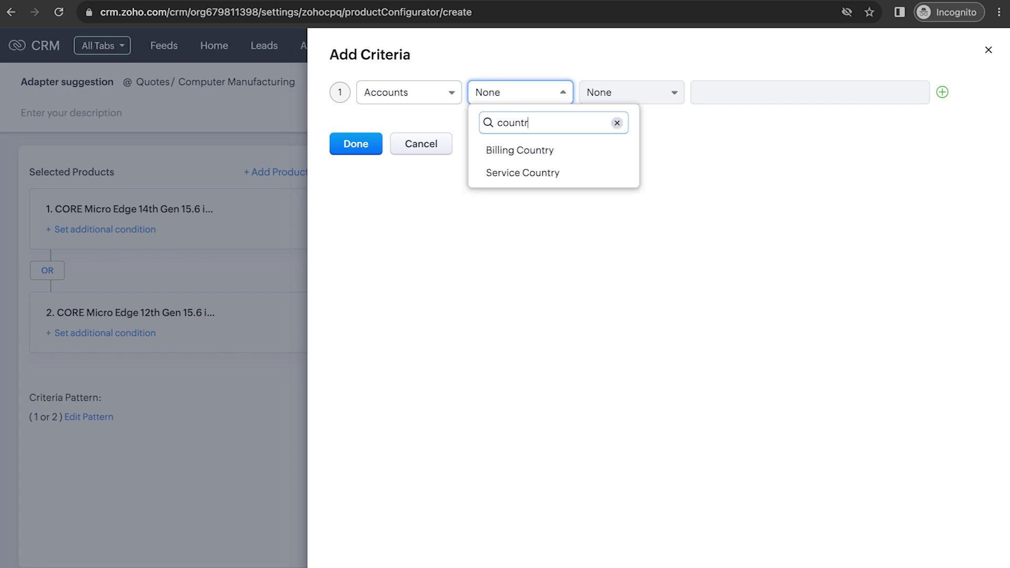
{"action": "left_click", "coordinate": [533, 156]}
{"action": "left_click", "coordinate": [663, 102]}
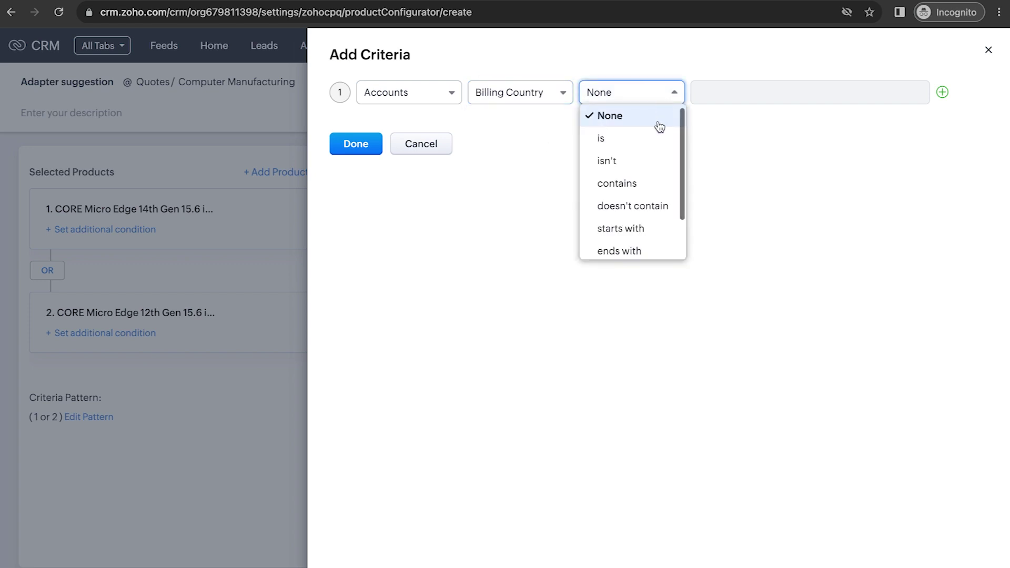
{"action": "left_click", "coordinate": [653, 139]}
{"action": "left_click", "coordinate": [642, 101]}
{"action": "left_click", "coordinate": [633, 165]}
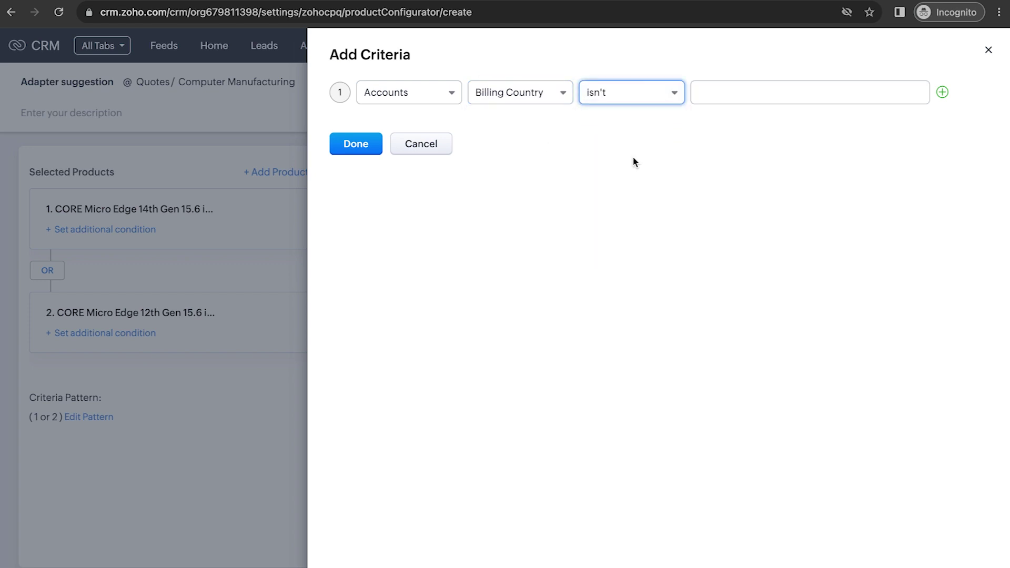
{"action": "type", "text": "US"}
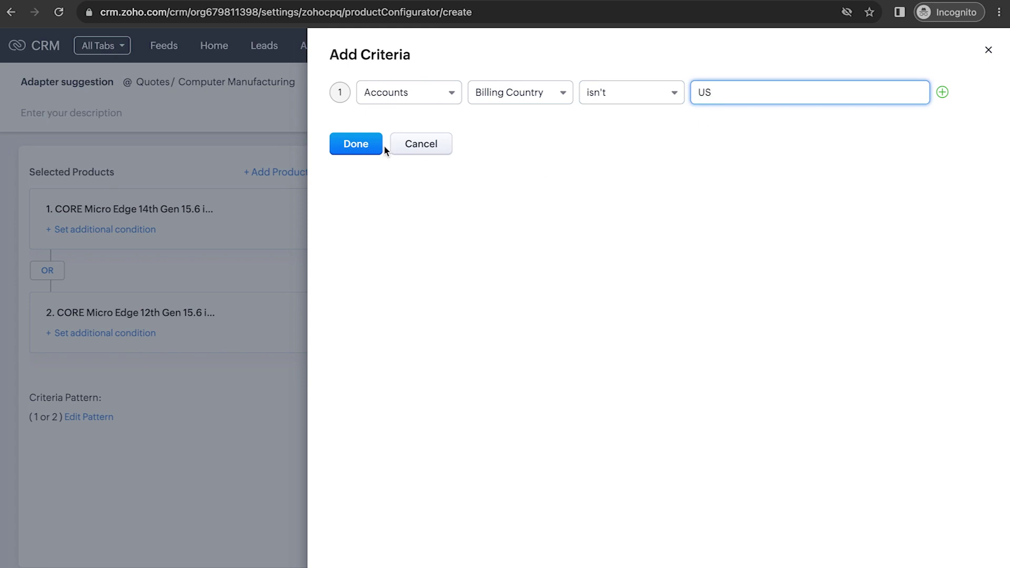
{"action": "left_click", "coordinate": [364, 147]}
Set the rule's action to suggest the Universal Adapter with Quantity 1, and save the rule.
{"action": "left_click", "coordinate": [857, 428]}
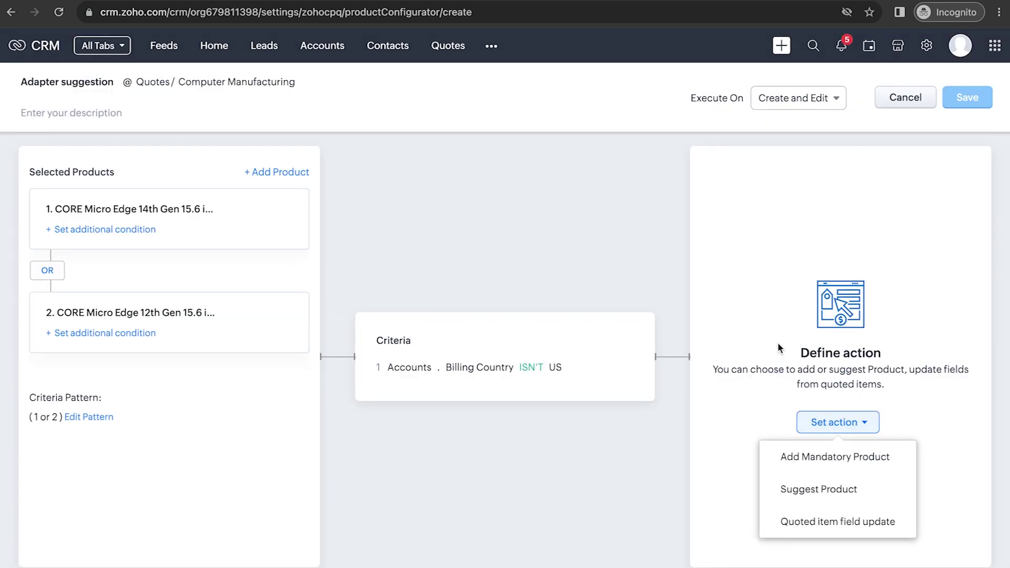
{"action": "left_click", "coordinate": [832, 490]}
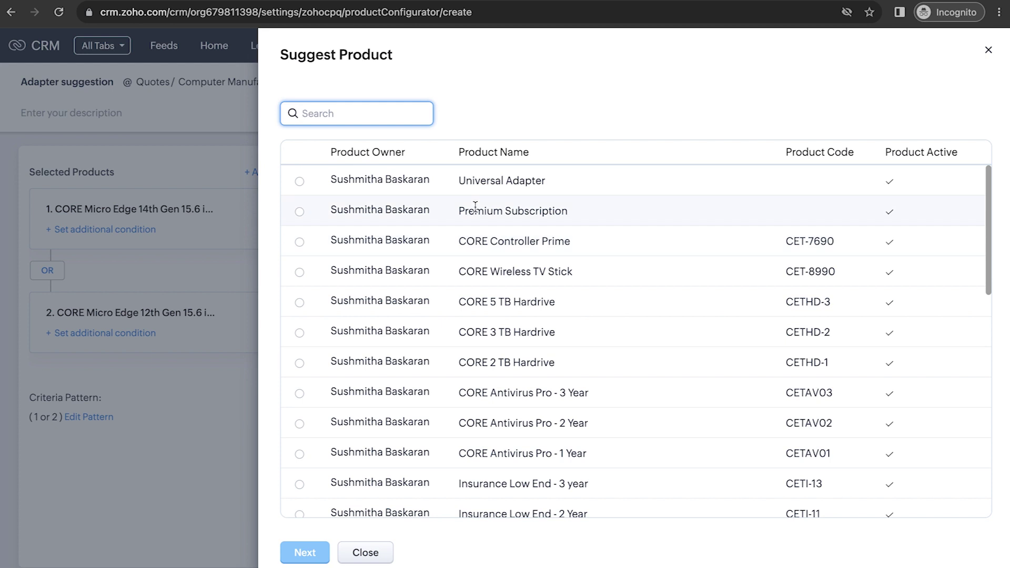
{"action": "left_click", "coordinate": [472, 189]}
{"action": "left_click", "coordinate": [304, 552]}
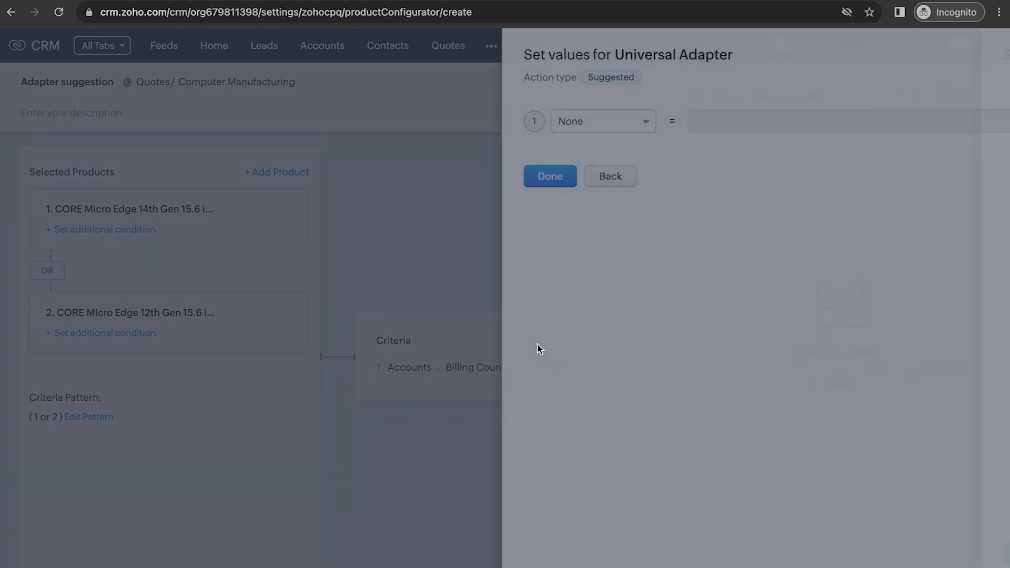
{"action": "left_click", "coordinate": [525, 121]}
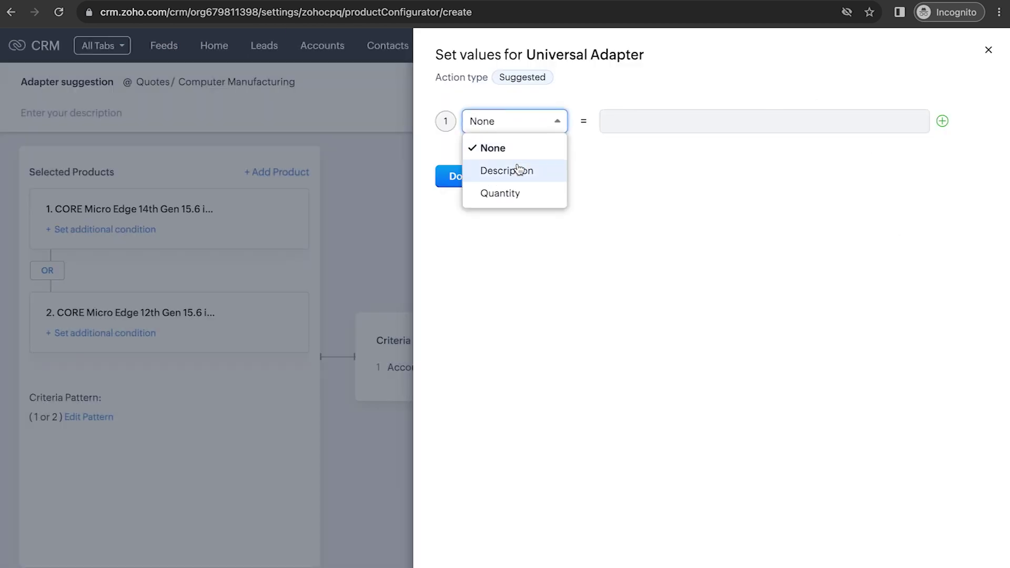
{"action": "left_click", "coordinate": [518, 194]}
{"action": "left_click", "coordinate": [718, 121]}
{"action": "type", "text": "1"}
{"action": "left_click", "coordinate": [465, 184]}
{"action": "left_click", "coordinate": [984, 104]}
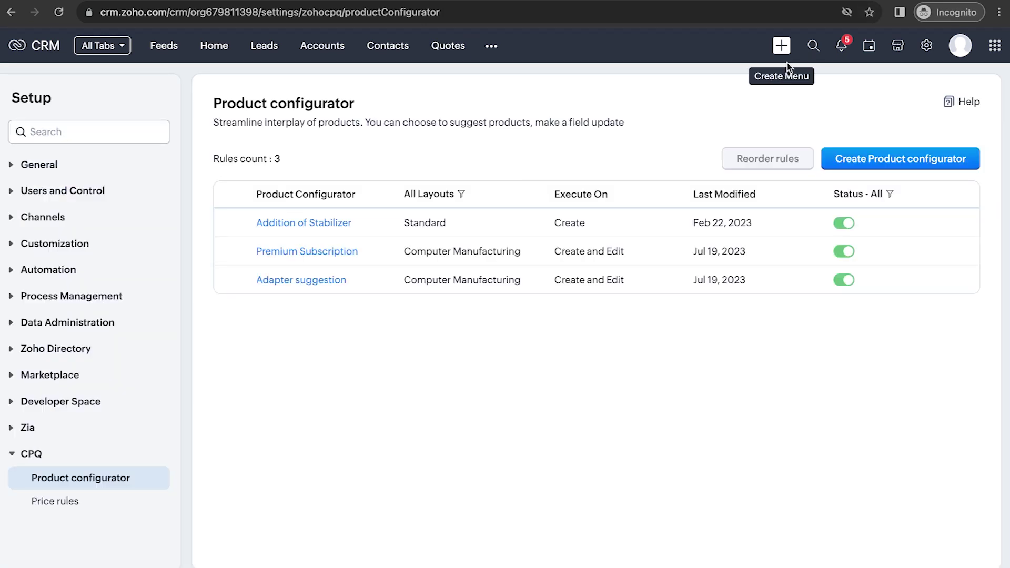
Start a new quote using the Computer Manufacturing layout.
{"action": "left_click", "coordinate": [782, 46]}
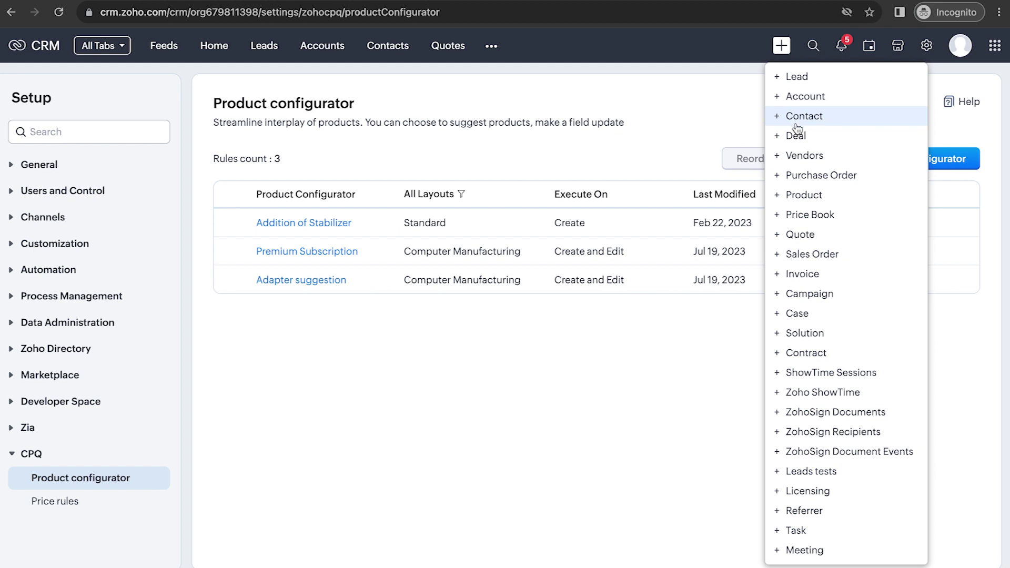
{"action": "left_click", "coordinate": [797, 234]}
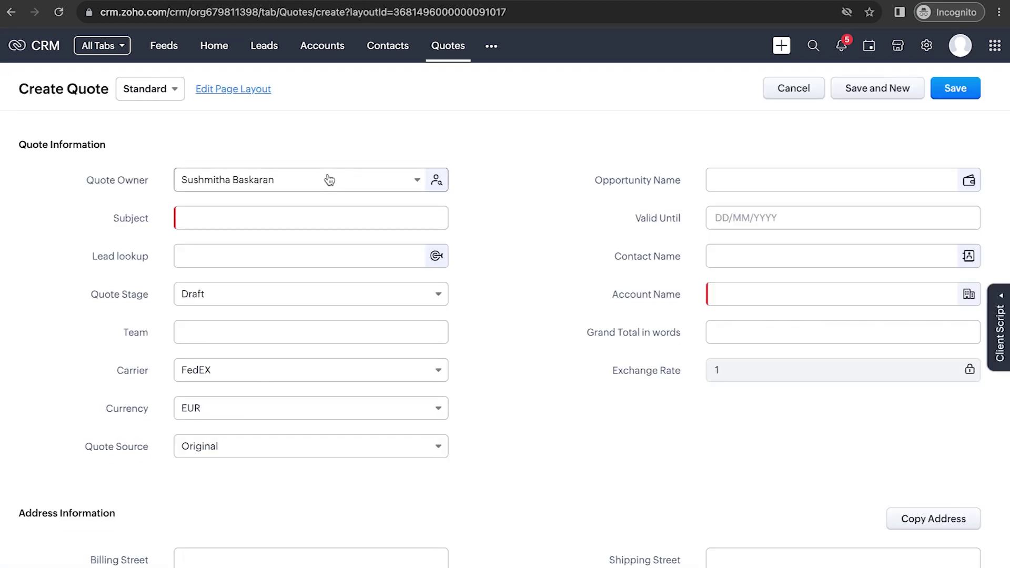
{"action": "left_click", "coordinate": [152, 89]}
{"action": "left_click", "coordinate": [203, 140]}
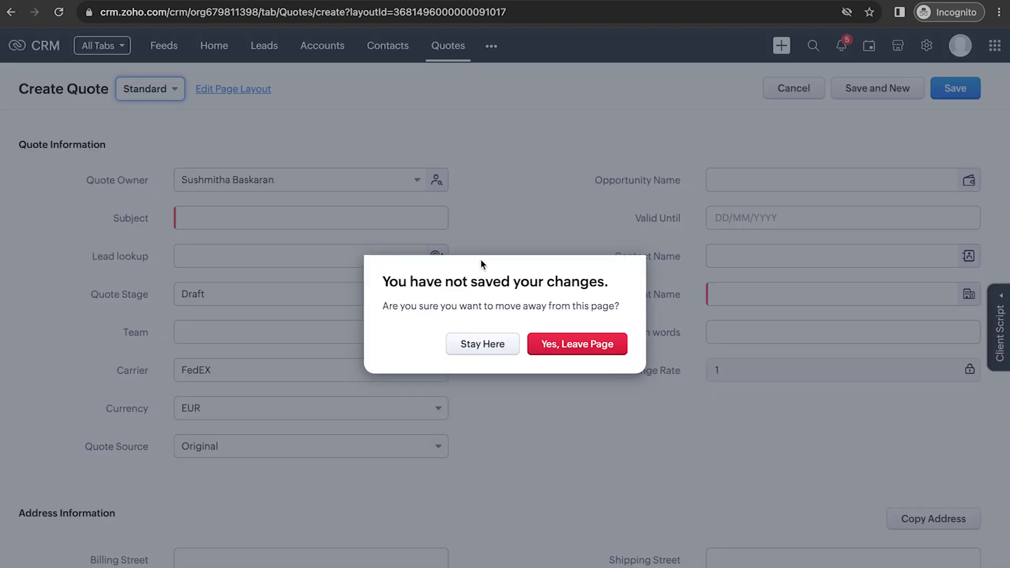
{"action": "left_click", "coordinate": [577, 343]}
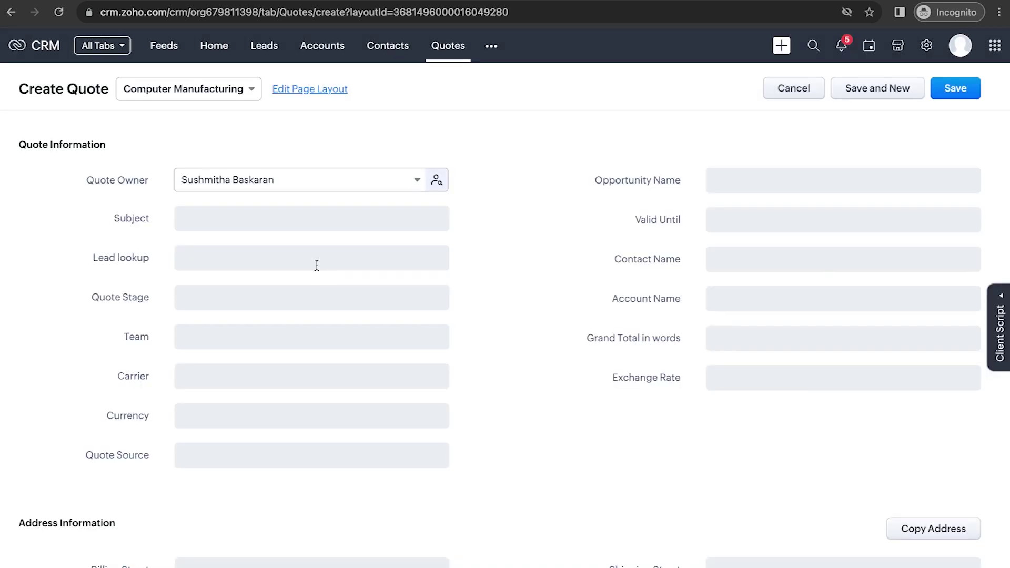
Enter "Laptop request" as the quote's subject and choose LAN Group as its account.
{"action": "left_click", "coordinate": [294, 213]}
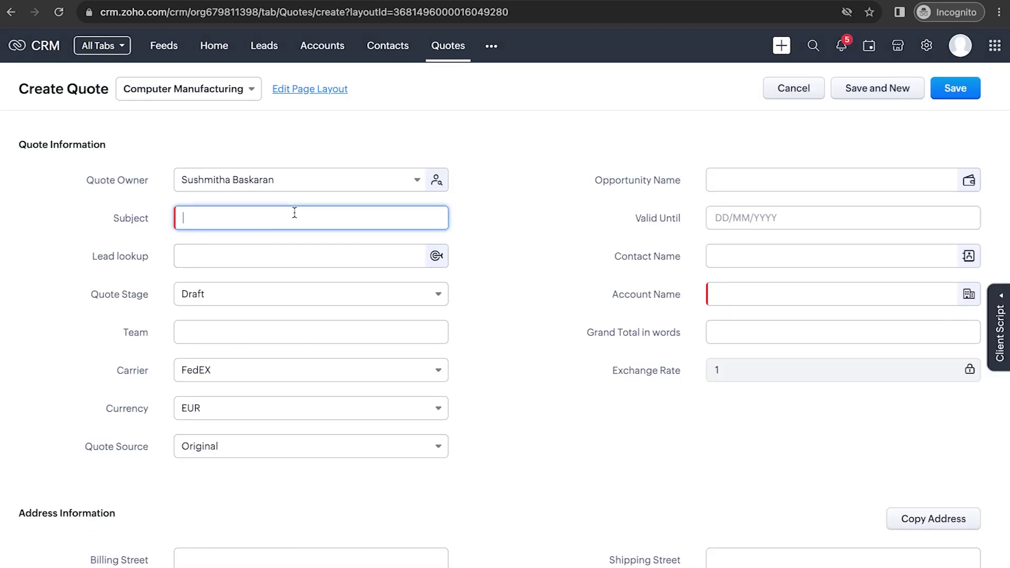
{"action": "type", "text": "Laptop request"}
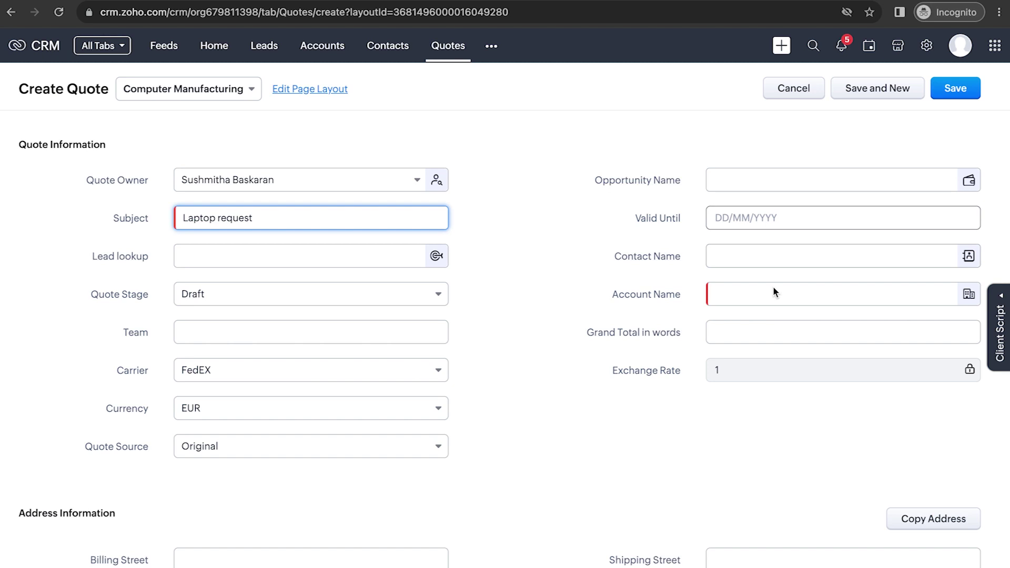
{"action": "left_click", "coordinate": [773, 289]}
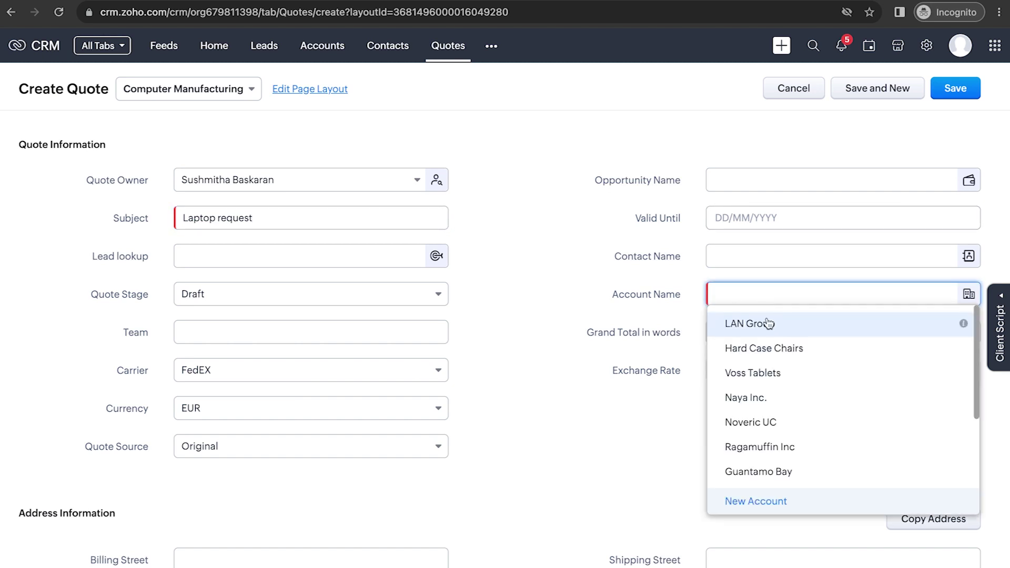
{"action": "left_click", "coordinate": [769, 323]}
Add CORE Micro Edge 14th Gen 15.6 inch - 1 TB - Blue as the first quoted item.
{"action": "scroll", "coordinate": [547, 310], "scroll_direction": "down", "scroll_amount": 6}
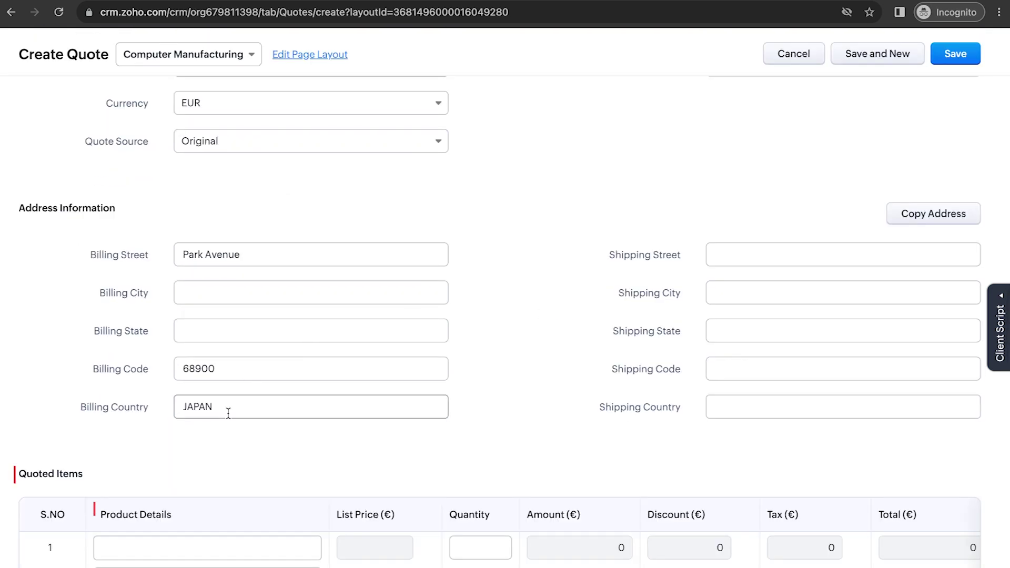
{"action": "scroll", "coordinate": [202, 400], "scroll_direction": "down", "scroll_amount": 3}
{"action": "left_click", "coordinate": [205, 379]}
{"action": "scroll", "coordinate": [210, 457], "scroll_direction": "down", "scroll_amount": 4}
{"action": "scroll", "coordinate": [211, 457], "scroll_direction": "down", "scroll_amount": 3}
{"action": "left_click", "coordinate": [203, 484]}
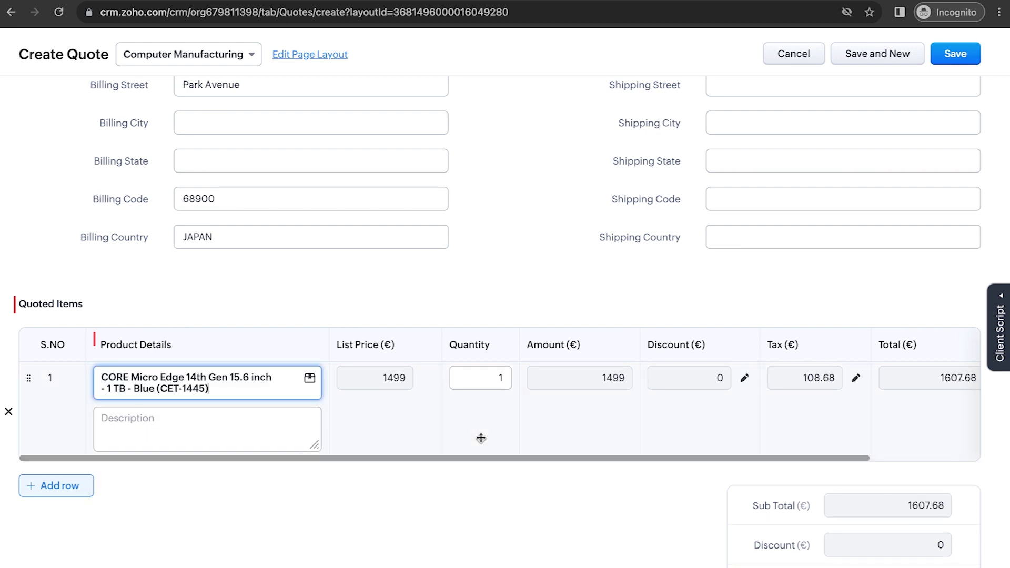
Save the laptop quote with the latest changes made by CPQ.
{"action": "scroll", "coordinate": [480, 436], "scroll_direction": "down", "scroll_amount": 3}
{"action": "left_click", "coordinate": [959, 57]}
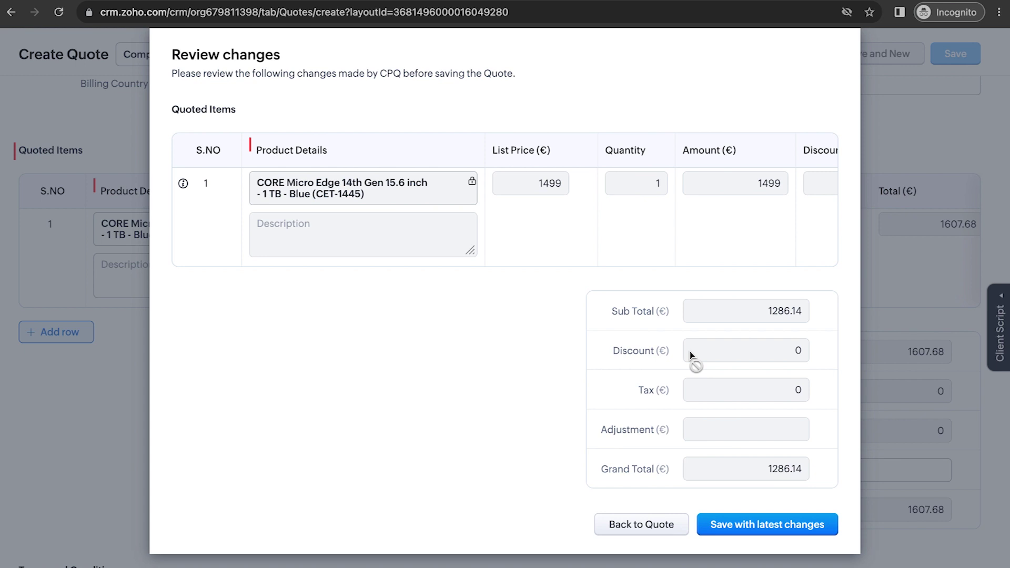
{"action": "left_click", "coordinate": [757, 525]}
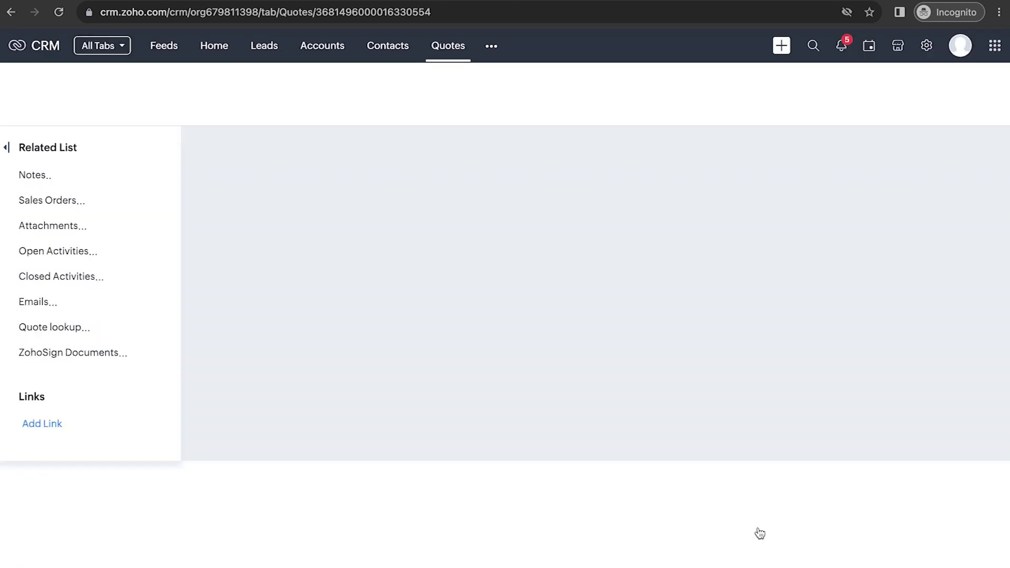
Add the Universal Adapter suggested by CPQ to the quoted items of the Laptop request quote.
{"action": "scroll", "coordinate": [759, 532], "scroll_direction": "down", "scroll_amount": 12}
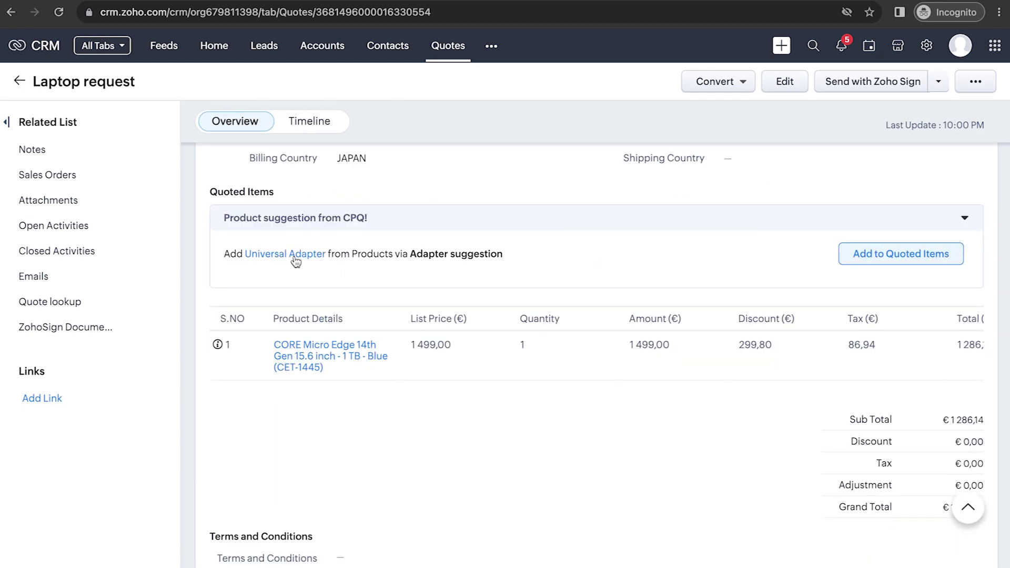
{"action": "mouse_move", "coordinate": [296, 260]}
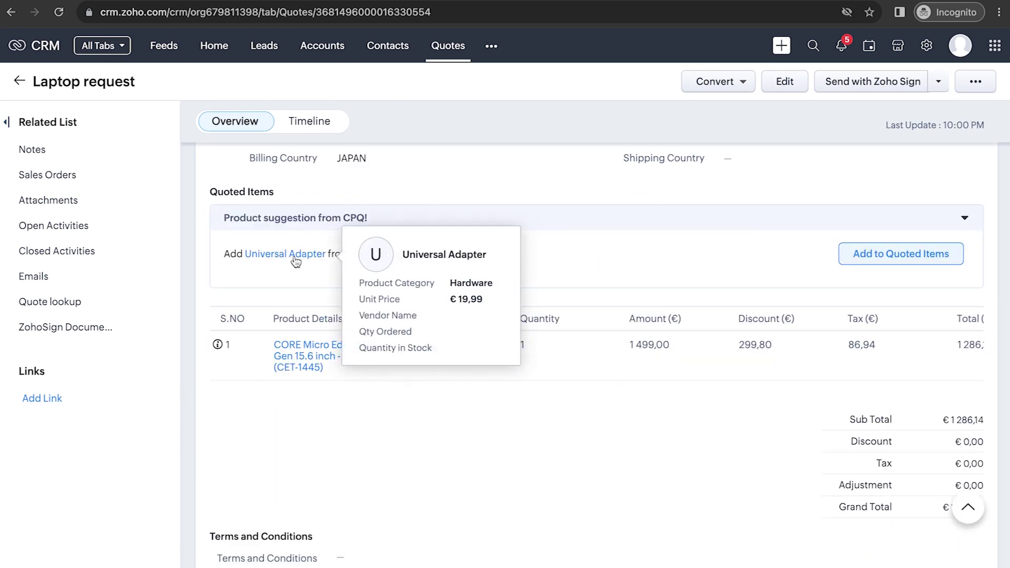
{"action": "left_click", "coordinate": [900, 261]}
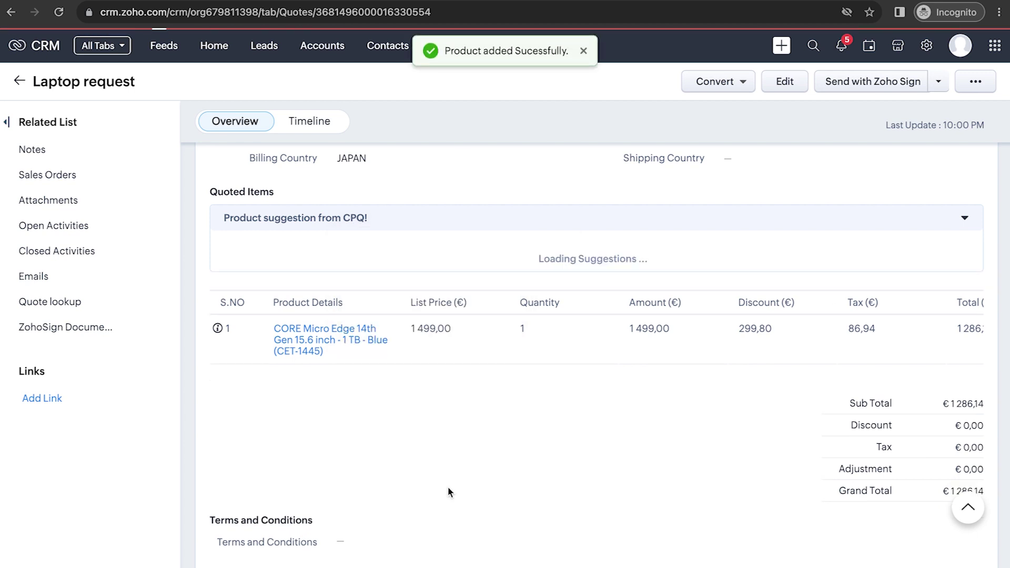